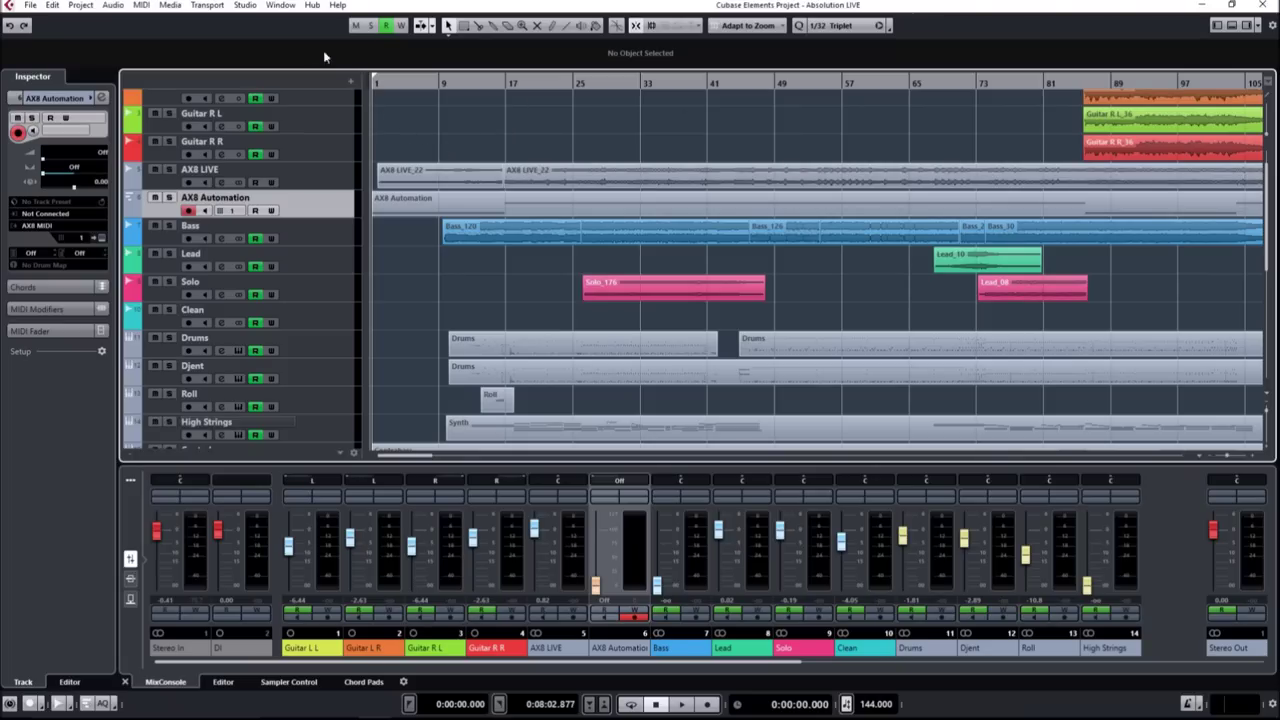
left_click(288, 188)
left_click(296, 211)
left_click(252, 6)
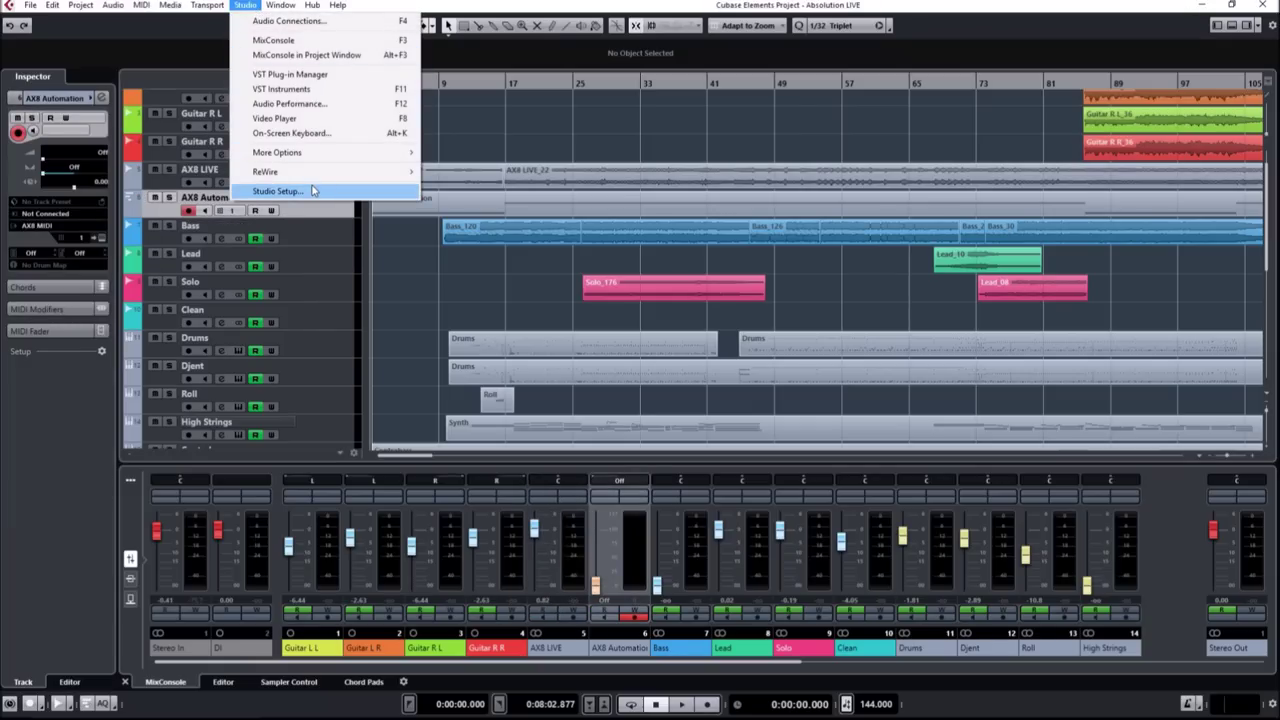
left_click(312, 191)
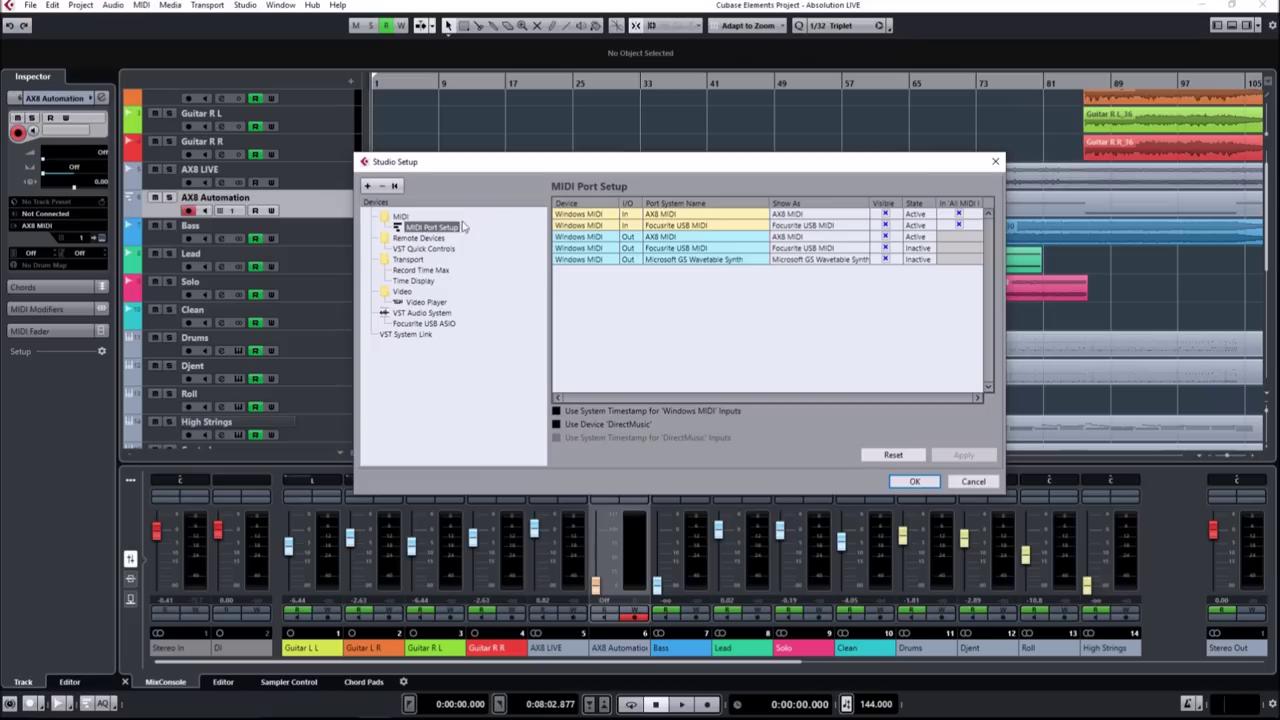
left_click(416, 217)
left_click(428, 229)
double_click(823, 228)
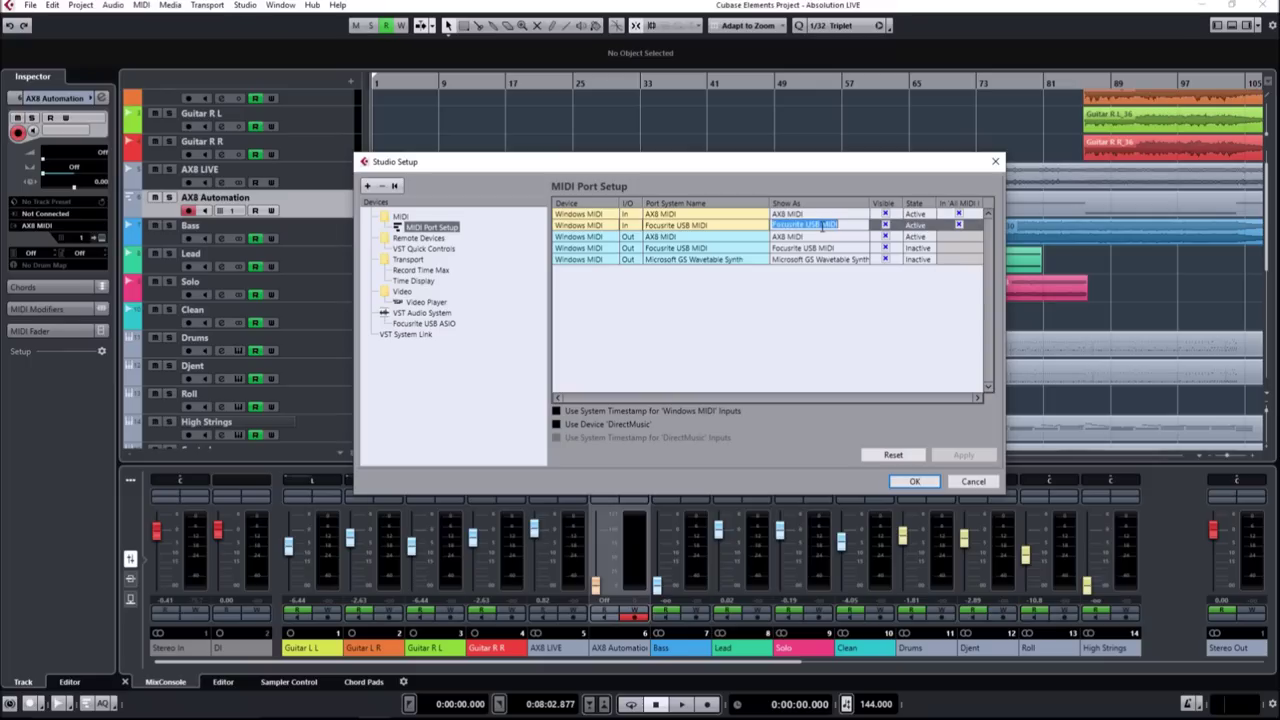
key("Return")
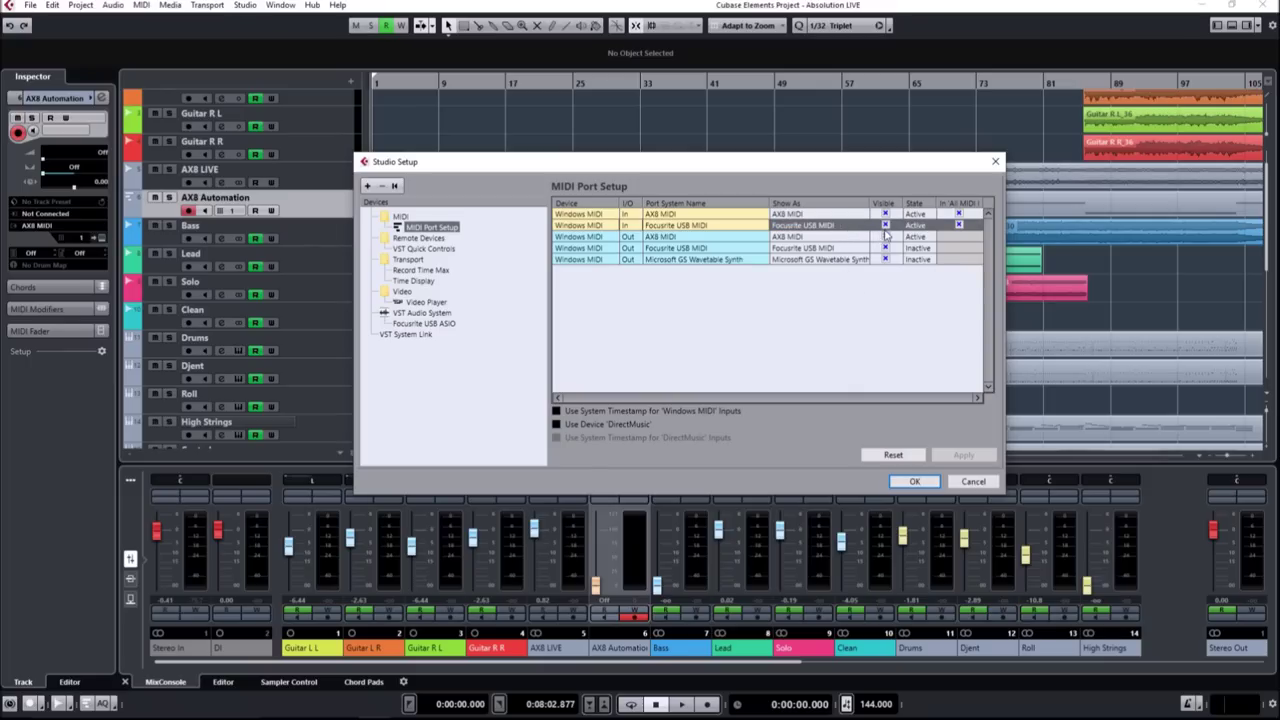
left_click(712, 217)
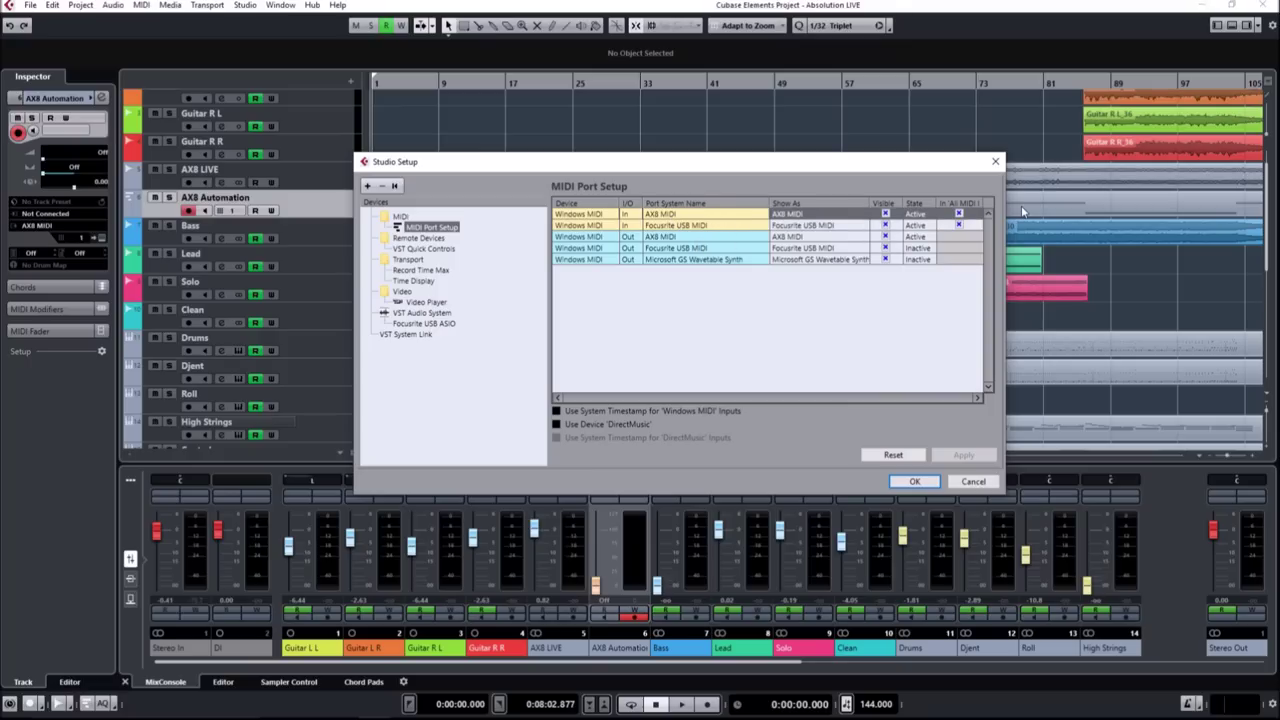
left_click(995, 161)
scroll(852, 215, "down", 3)
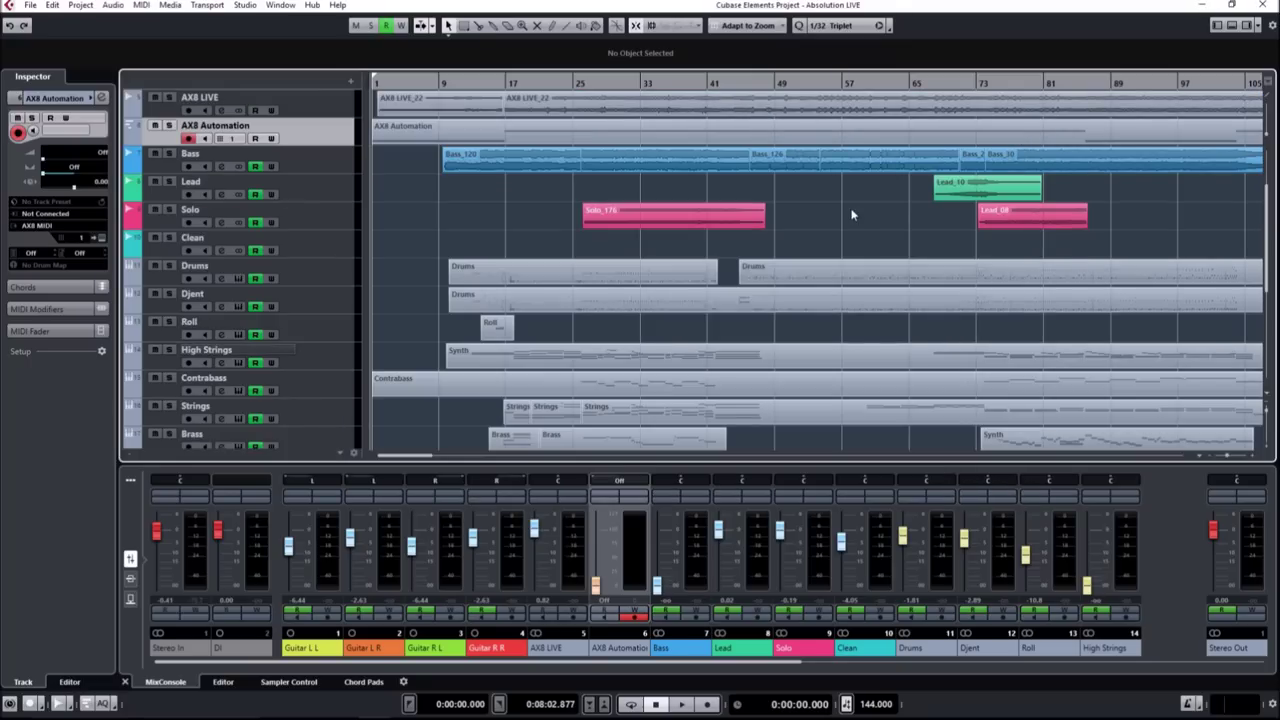
Add a new MIDI track from the track list's context menu
right_click(326, 141)
mouse_move(350, 147)
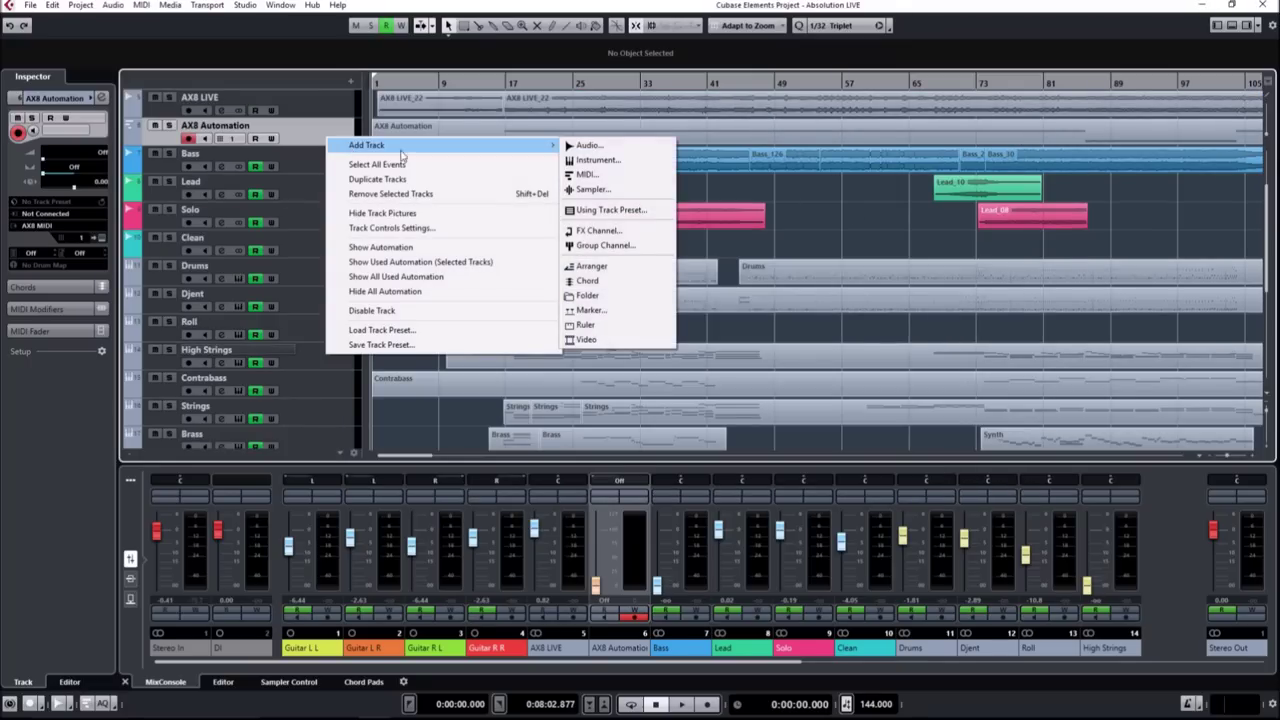
left_click(637, 177)
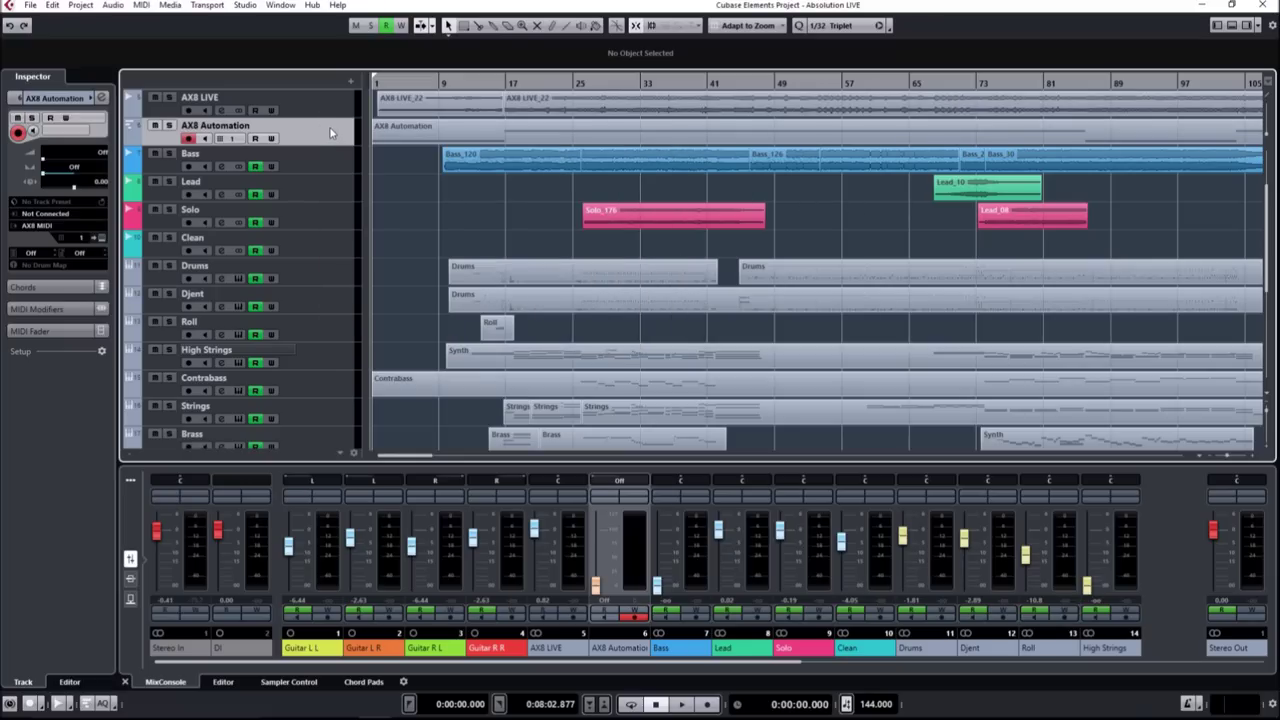
scroll(335, 230, "down", 5)
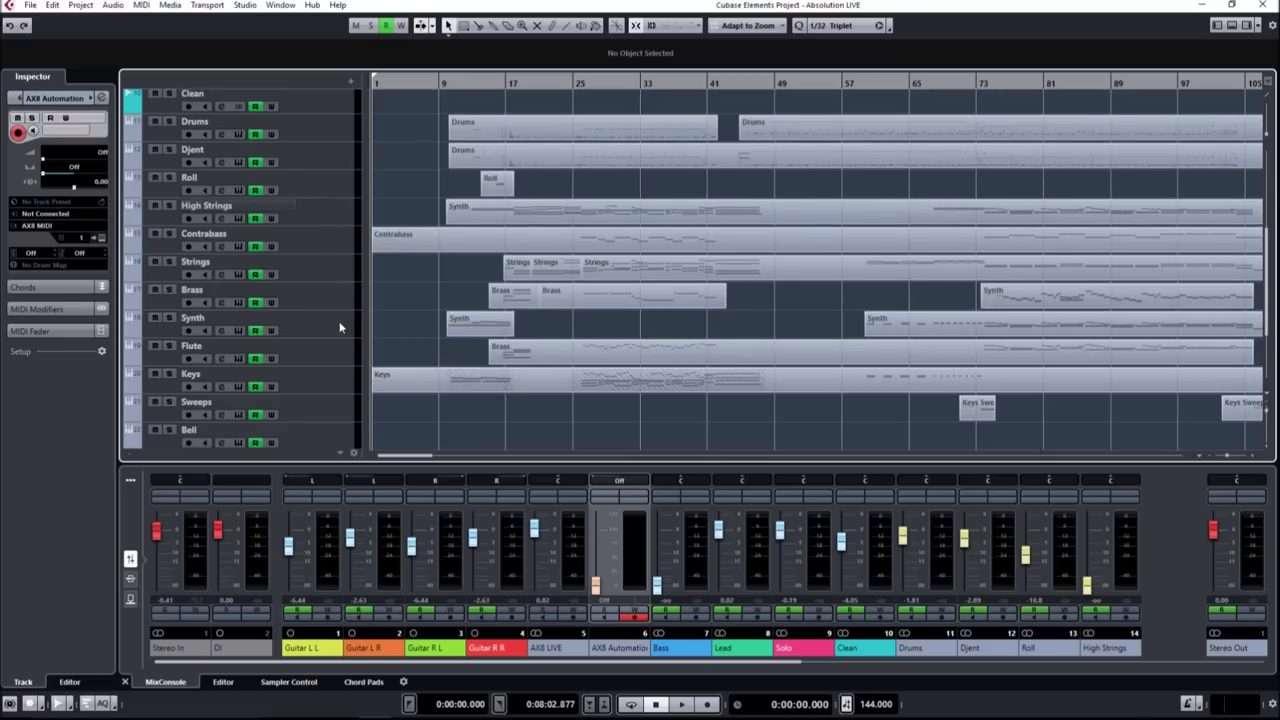
scroll(339, 321, "up", 9)
scroll(339, 321, "down", 5)
scroll(325, 240, "up", 3)
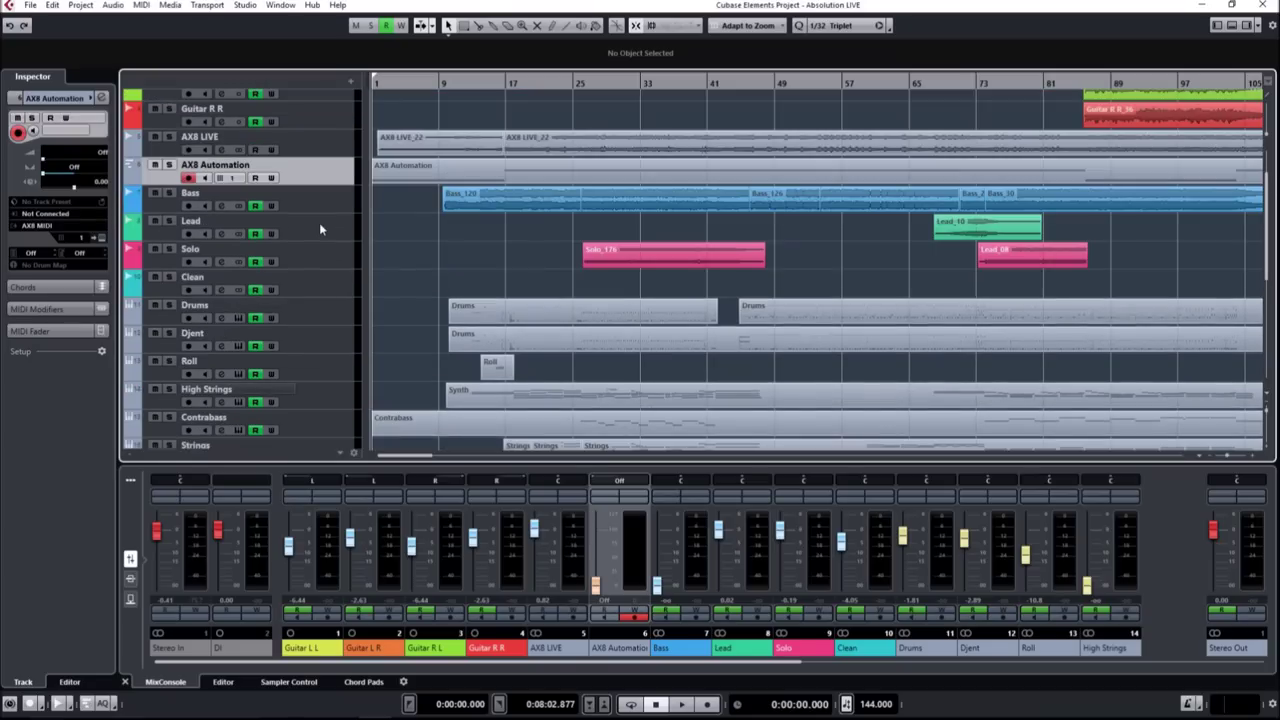
Confirm the AX8 Automation track's MIDI channel stays set to 1
left_click(233, 179)
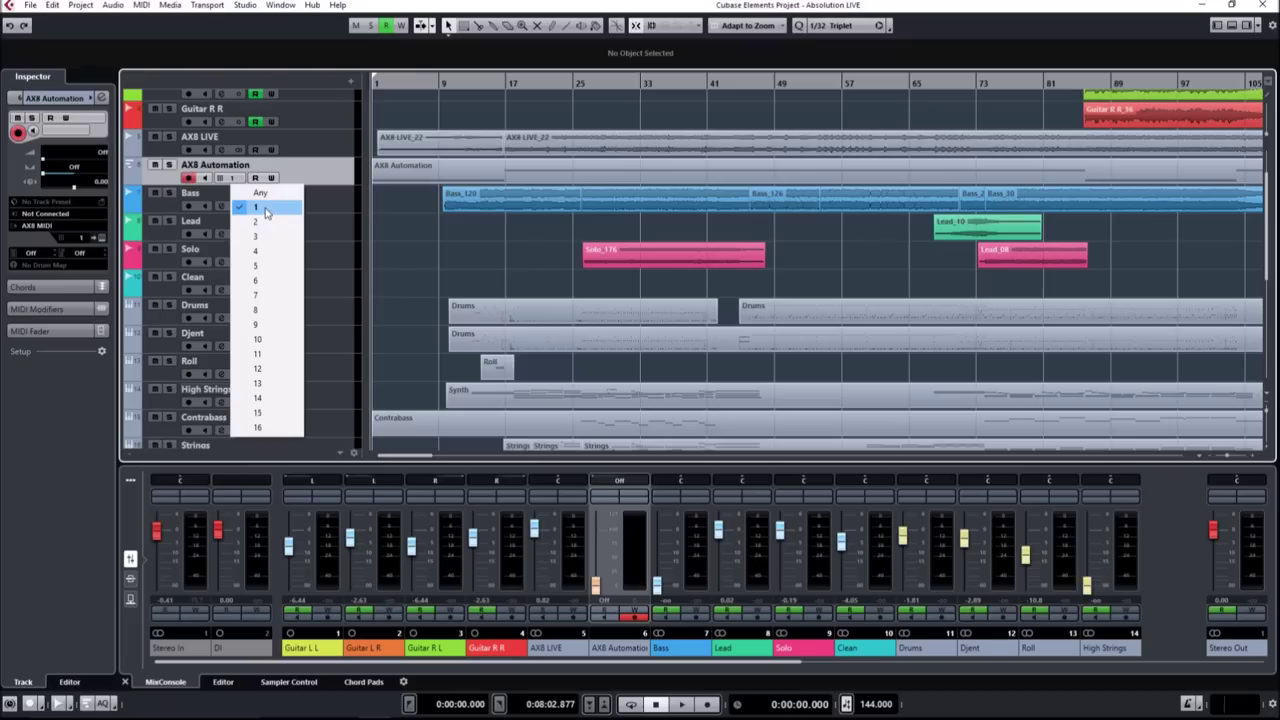
left_click(266, 211)
left_click(235, 178)
left_click(335, 184)
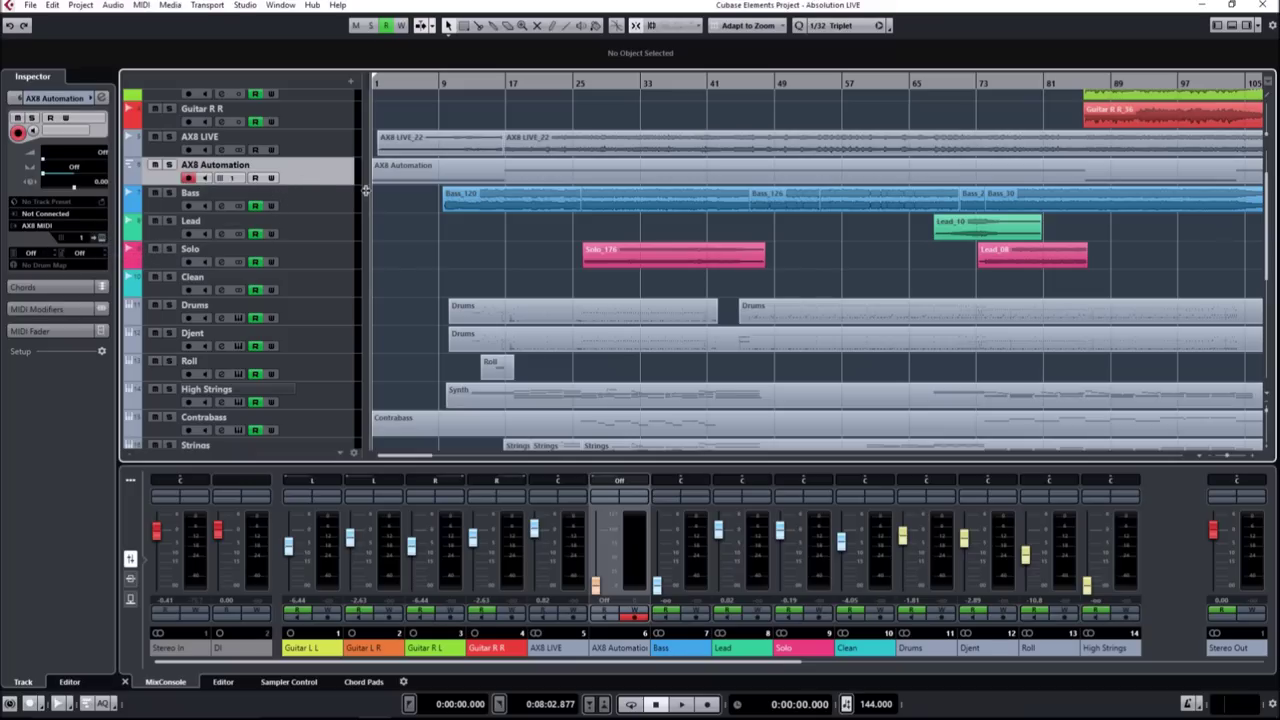
scroll(307, 180, "up", 2)
scroll(309, 180, "down", 2)
scroll(410, 205, "down", 4)
scroll(378, 190, "up", 5)
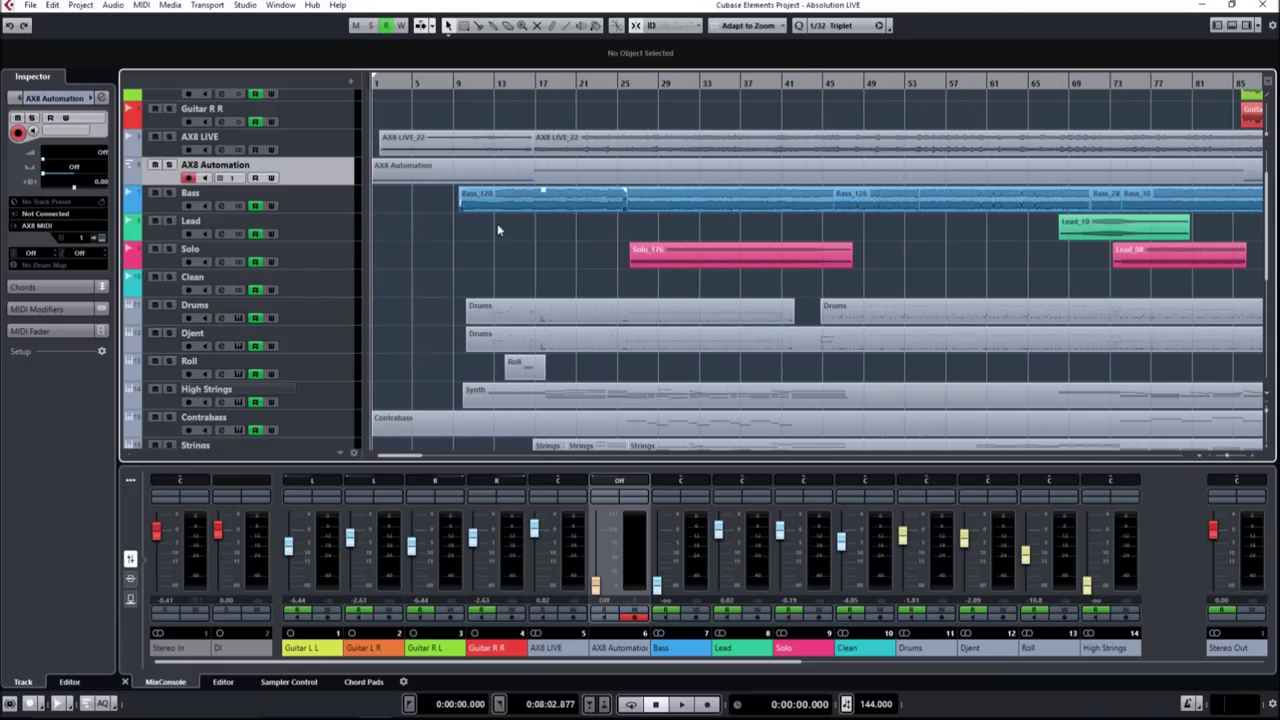
double_click(489, 165)
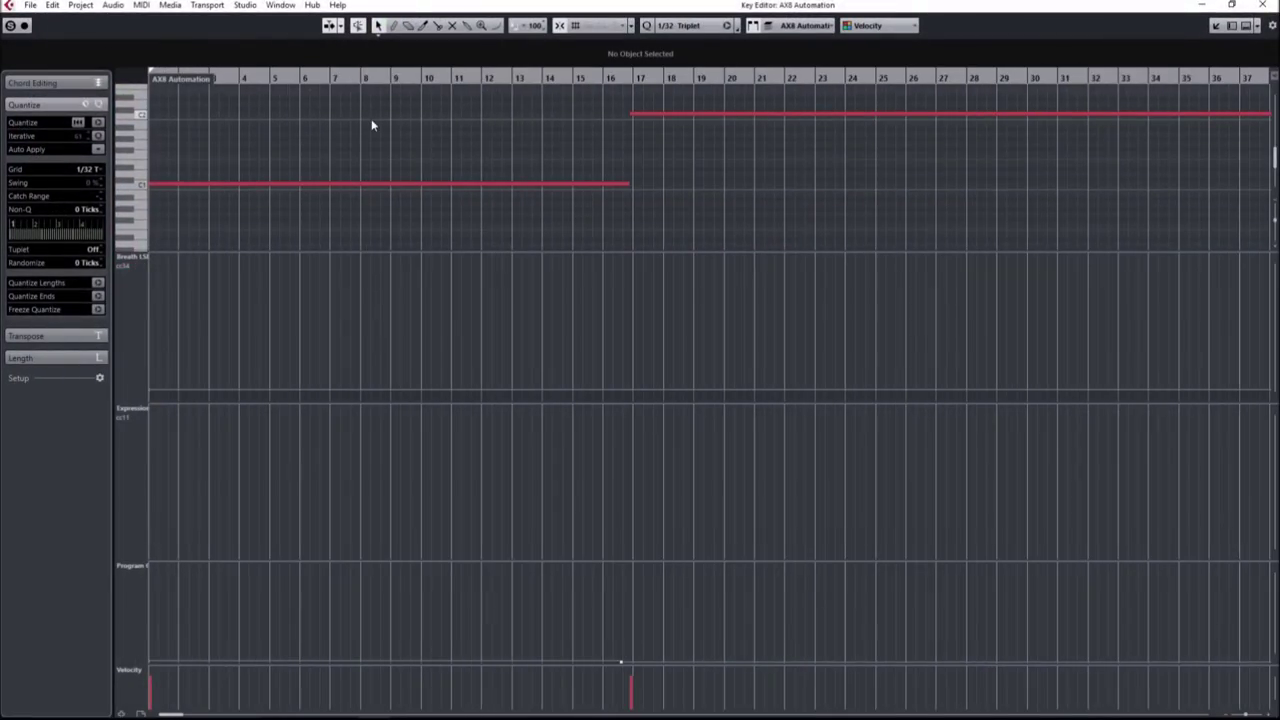
scroll(250, 151, "up", 3)
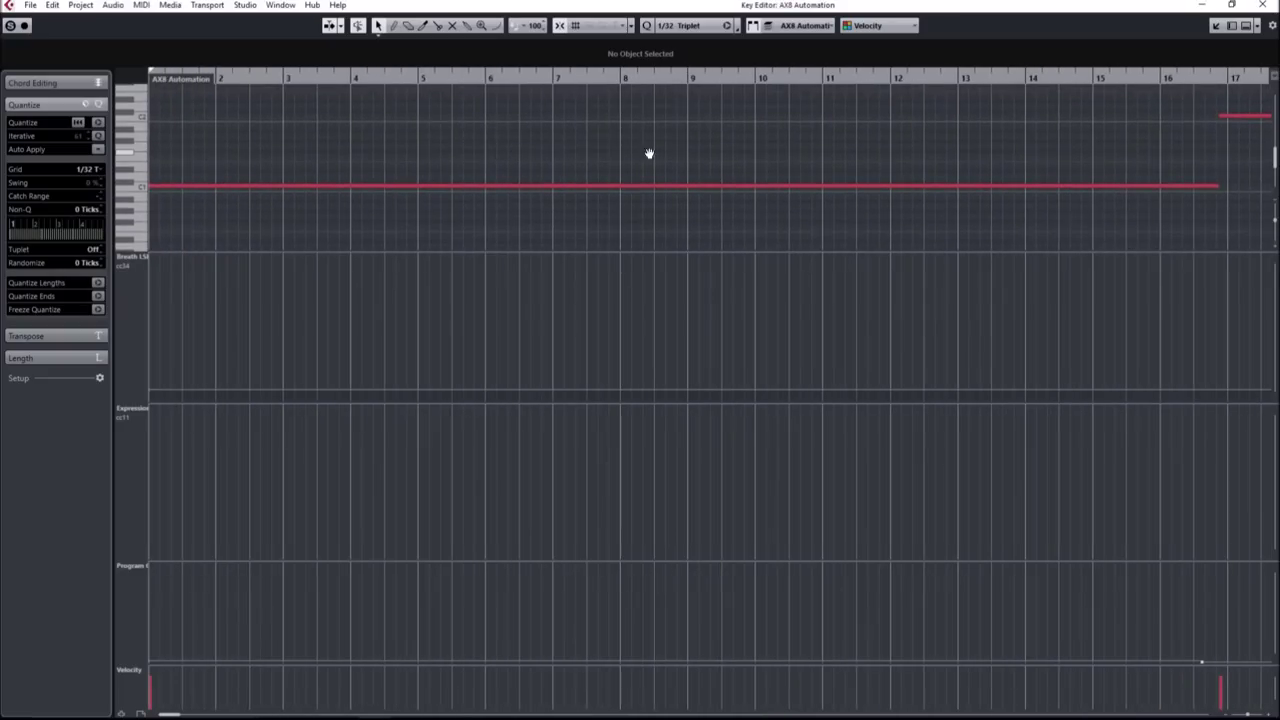
scroll(641, 153, "right", 8)
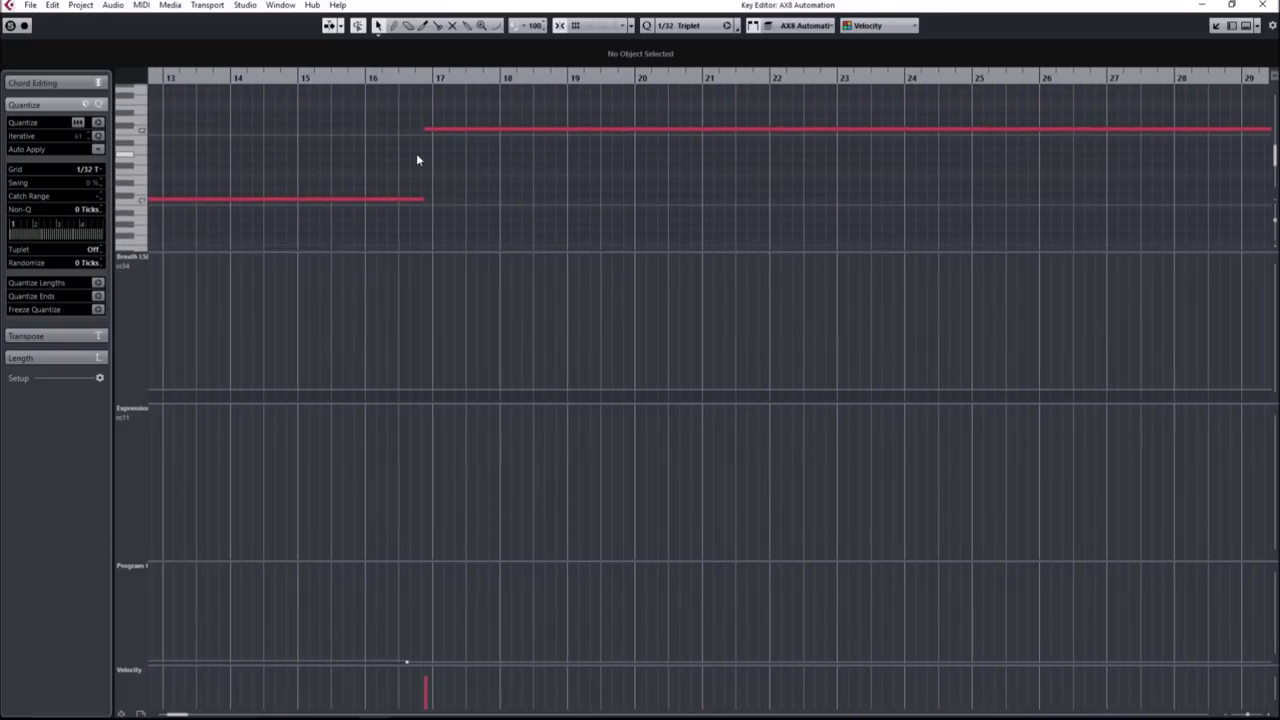
scroll(421, 158, "right", 2)
scroll(423, 160, "left", 6)
scroll(763, 183, "up", 1)
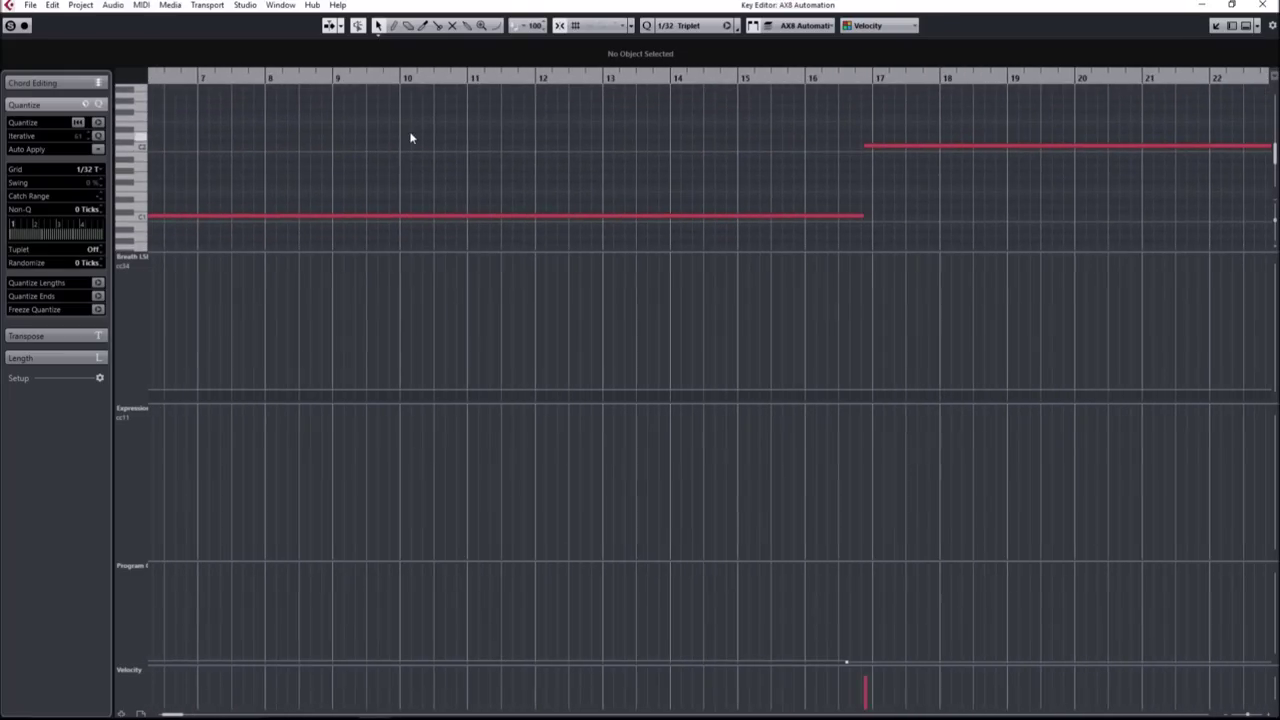
scroll(404, 137, "left", 6)
scroll(854, 117, "down", 1)
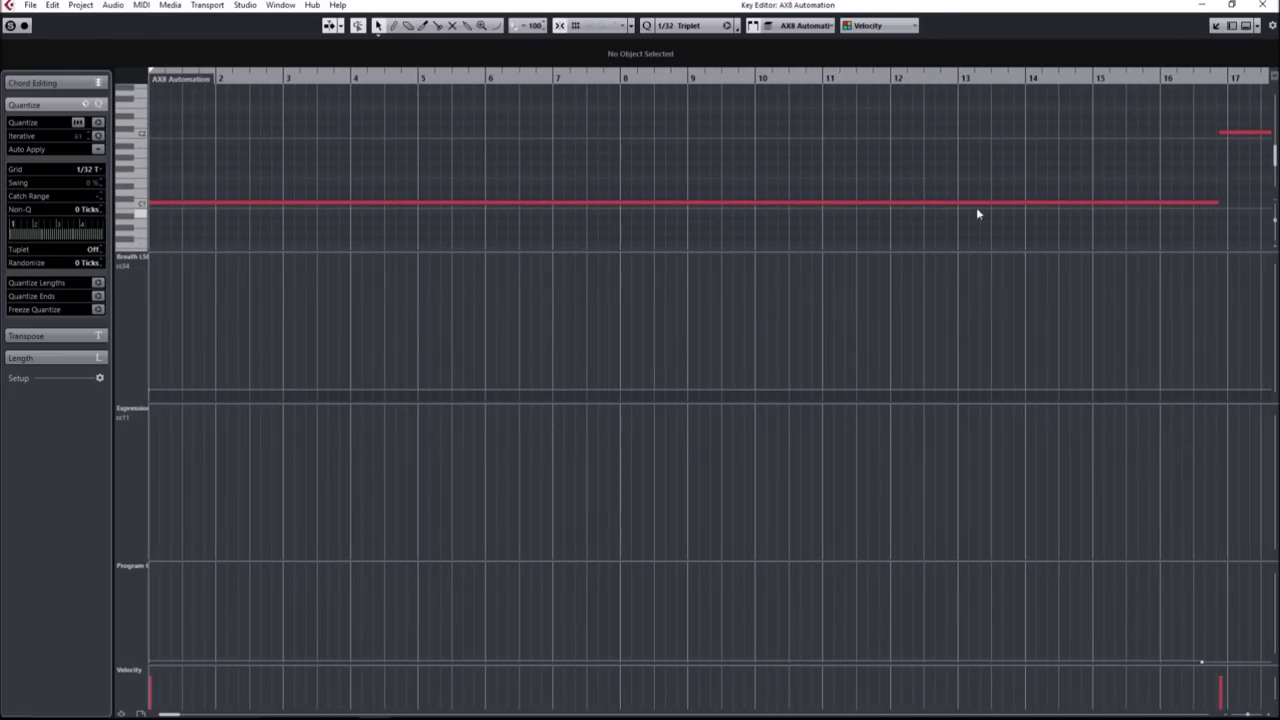
scroll(1008, 183, "right", 6)
scroll(691, 171, "down", 1)
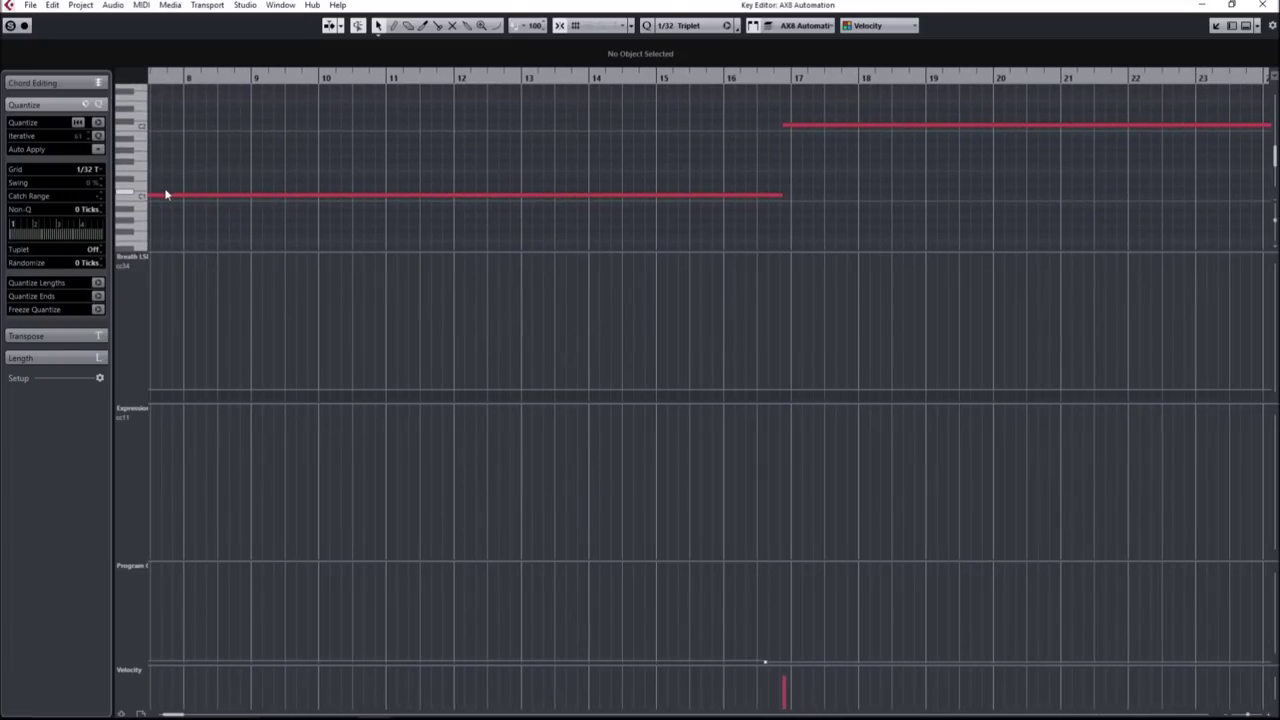
scroll(700, 180, "right", 1)
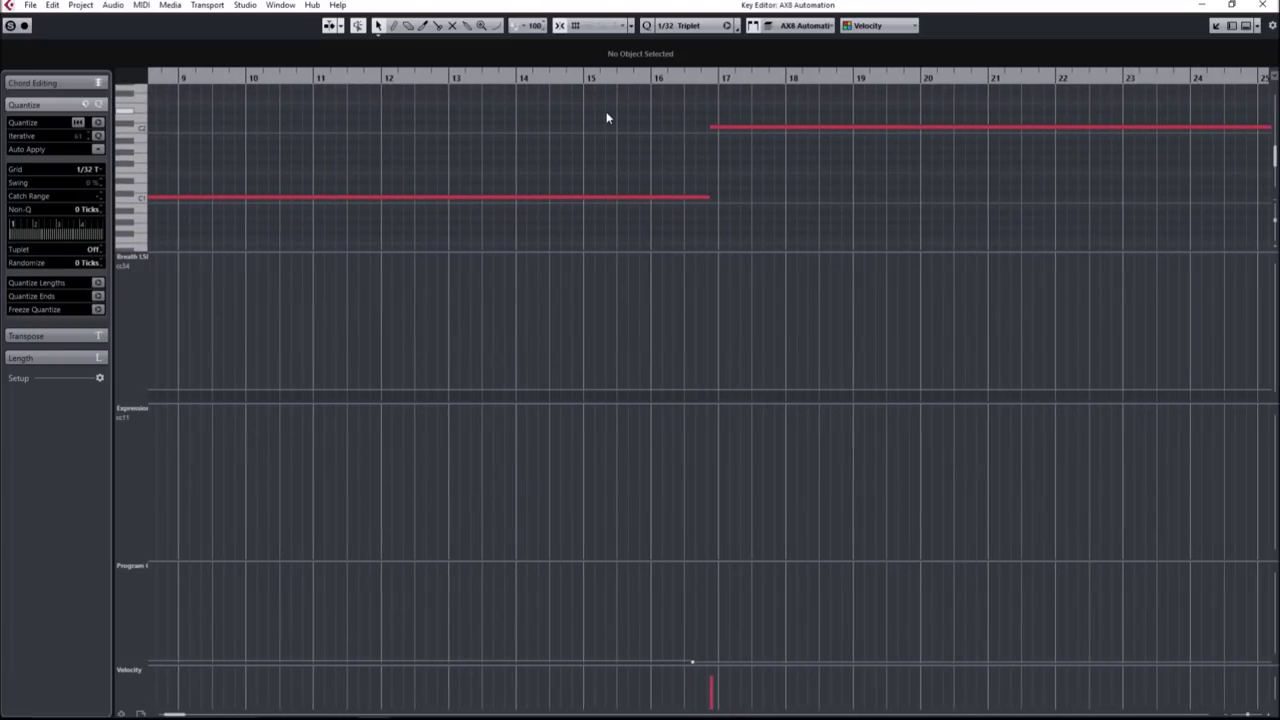
scroll(650, 130, "up", 2)
scroll(708, 152, "up", 5)
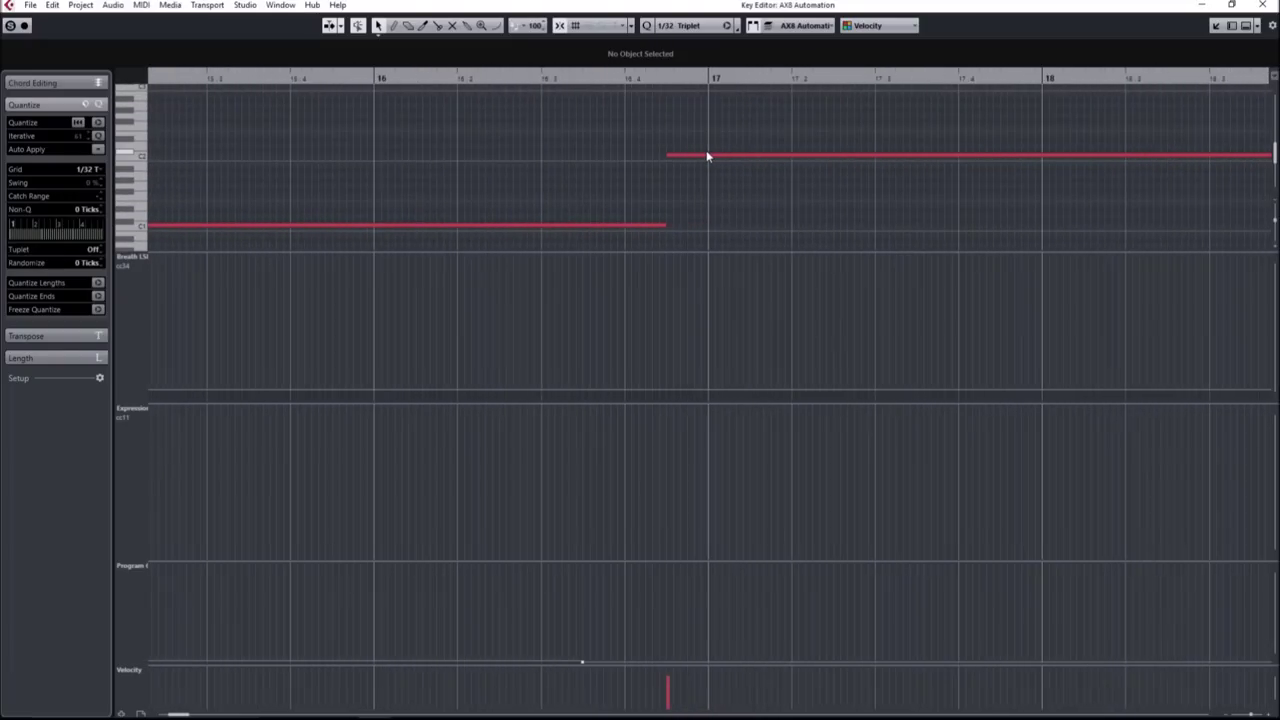
scroll(652, 165, "up", 3)
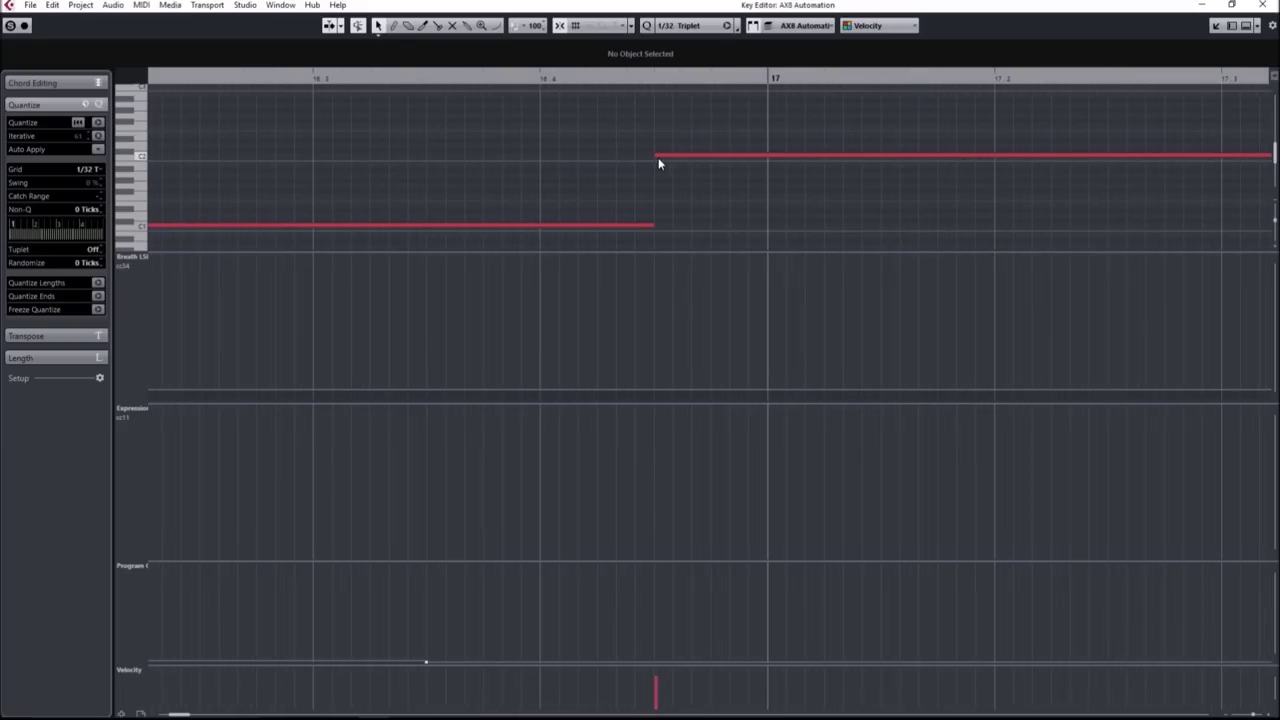
scroll(574, 206, "down", 5)
scroll(565, 195, "up", 3)
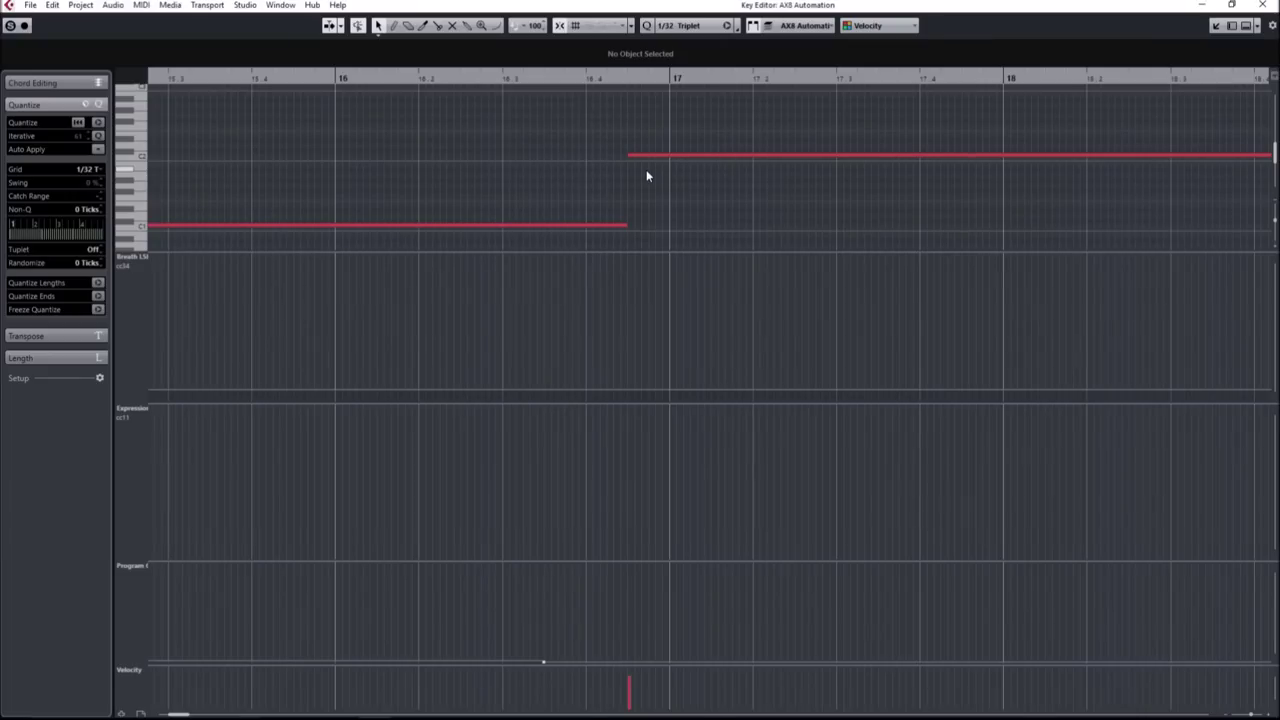
scroll(515, 157, "down", 10)
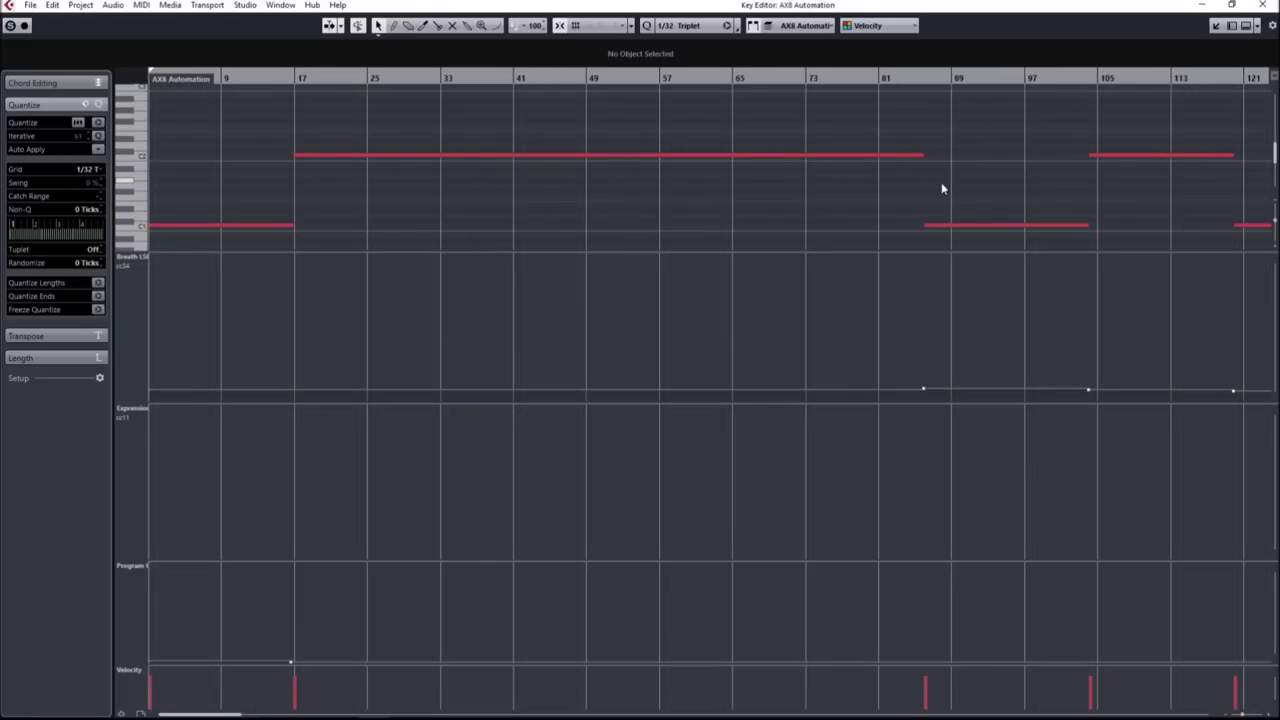
scroll(943, 189, "up", 3)
scroll(650, 197, "up", 2)
scroll(560, 200, "right", 3)
scroll(760, 230, "up", 3)
scroll(485, 170, "down", 3)
scroll(494, 103, "right", 1)
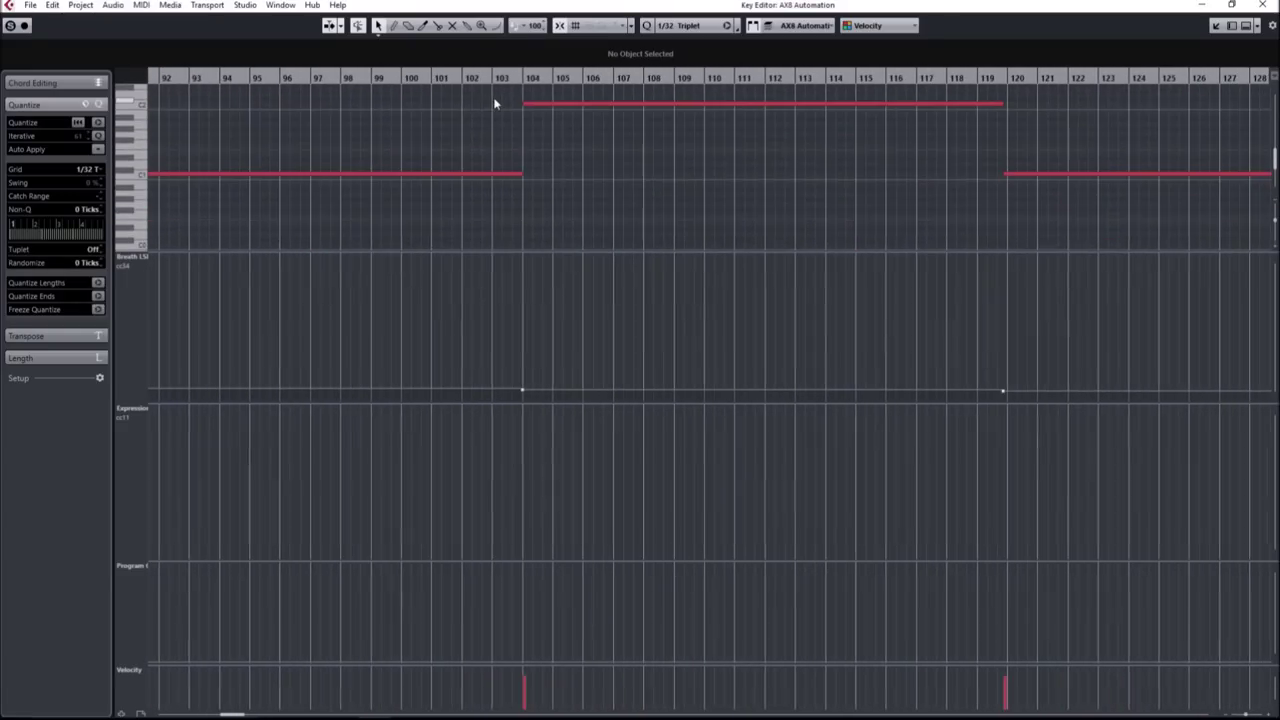
scroll(700, 150, "right", 4)
scroll(432, 194, "up", 1)
scroll(891, 143, "down", 5)
scroll(600, 170, "up", 1)
scroll(360, 174, "up", 3)
scroll(360, 174, "left", 3)
scroll(280, 163, "up", 2)
scroll(711, 177, "up", 1)
scroll(520, 195, "up", 2)
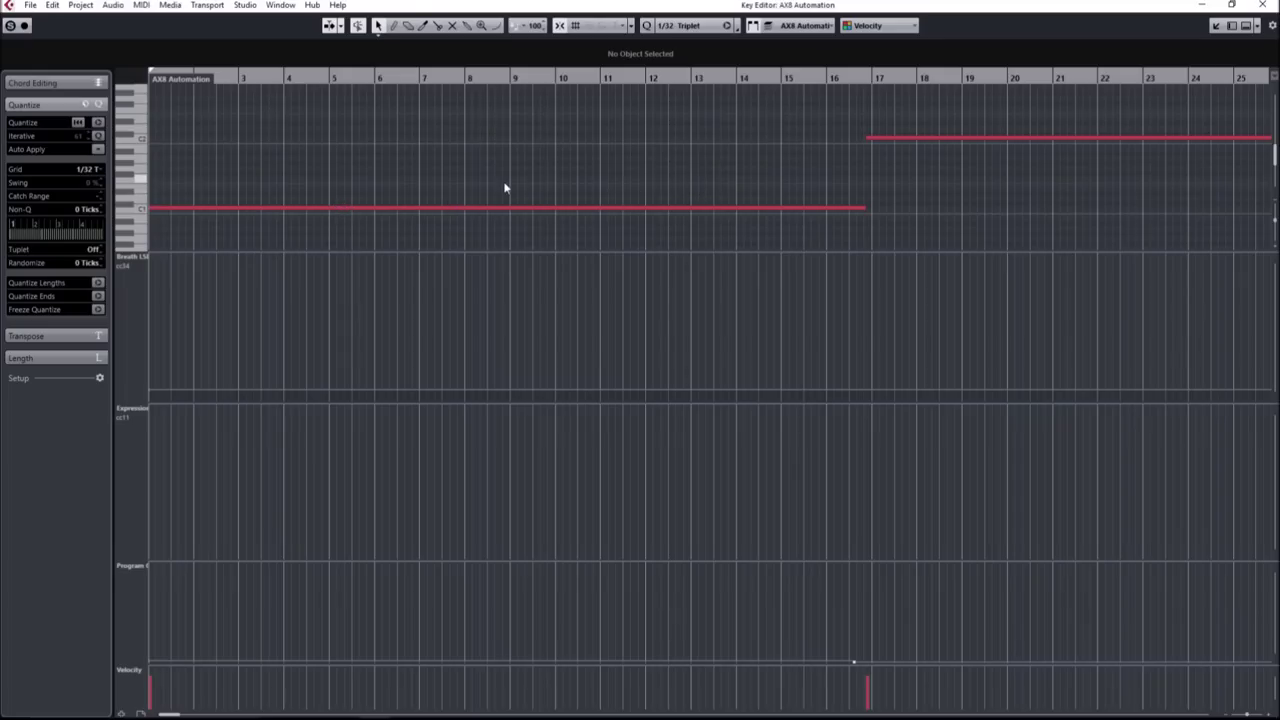
key("g")
key("g")
key("g")
key("g")
key("g")
key("g")
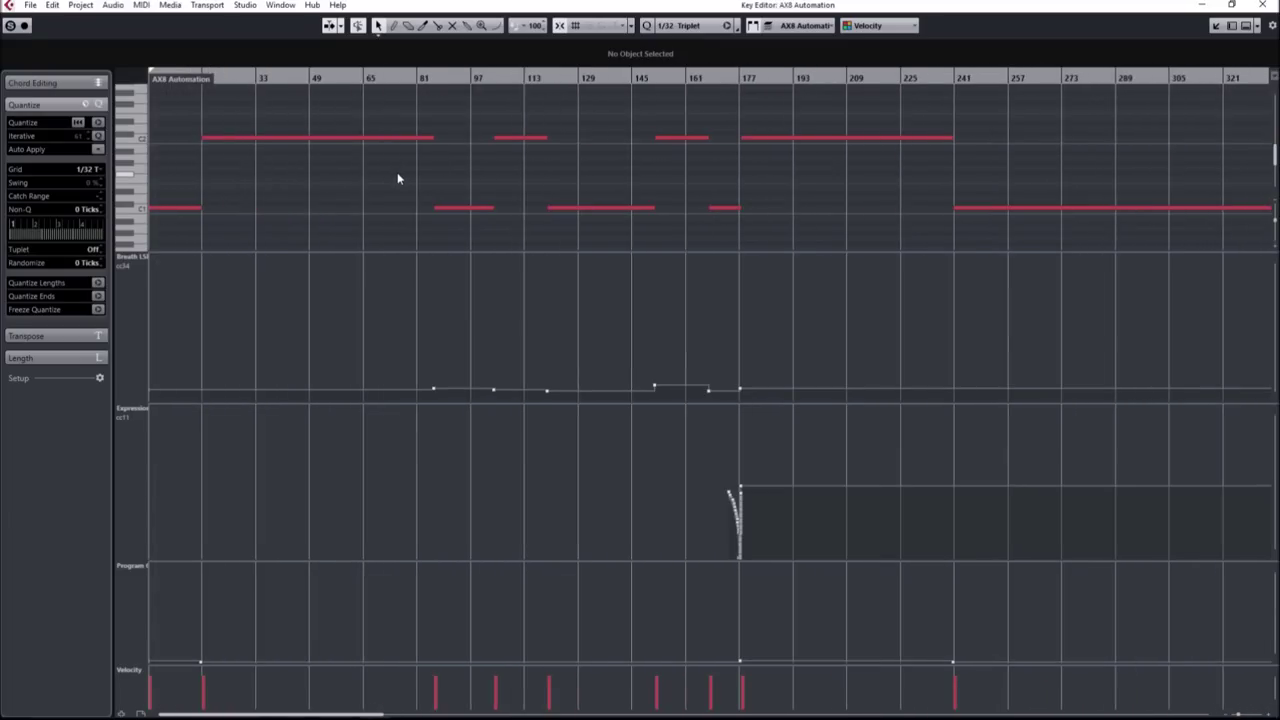
key("h")
key("h")
key("h")
key("h")
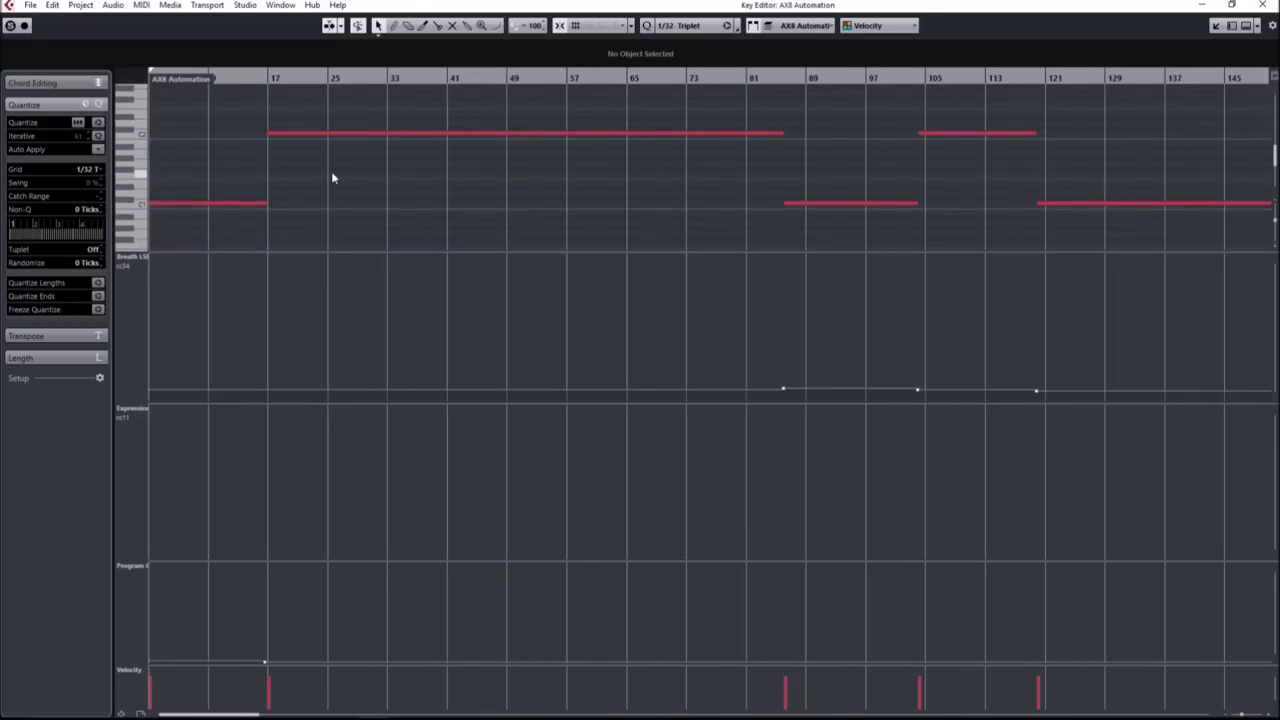
key("h")
key("h")
key("h")
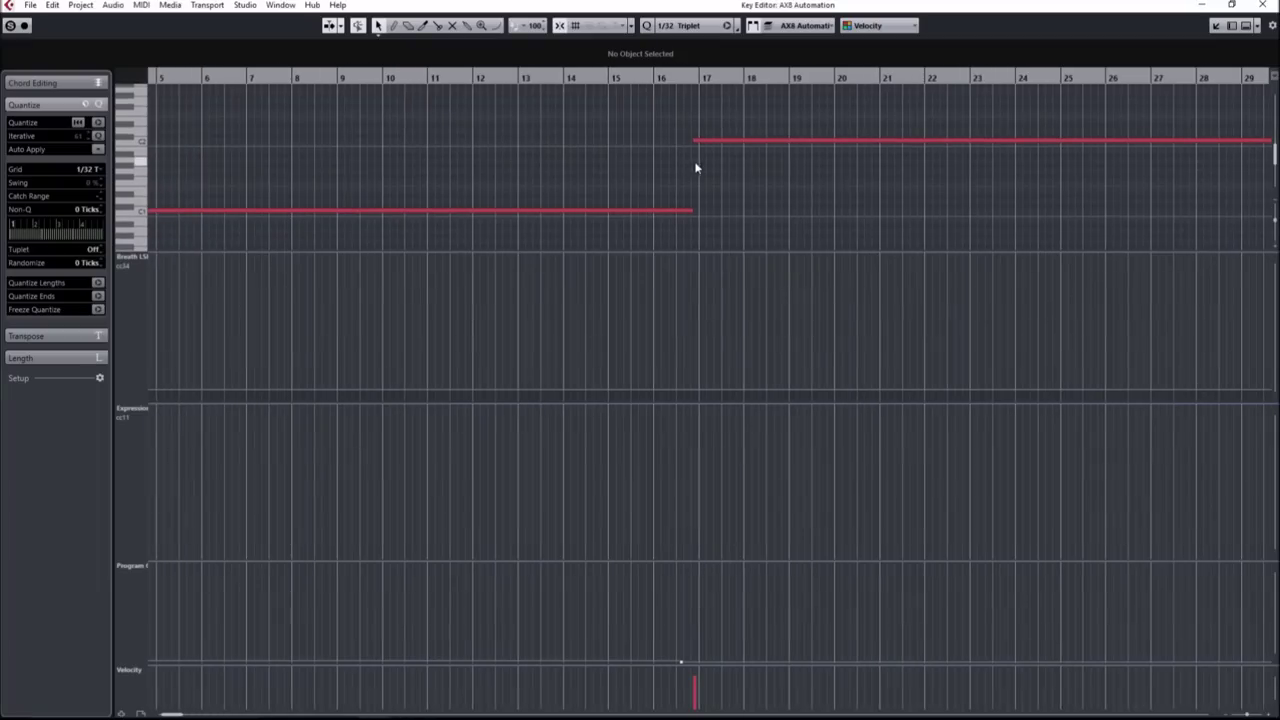
scroll(698, 178, "up", 1)
scroll(743, 197, "right", 1)
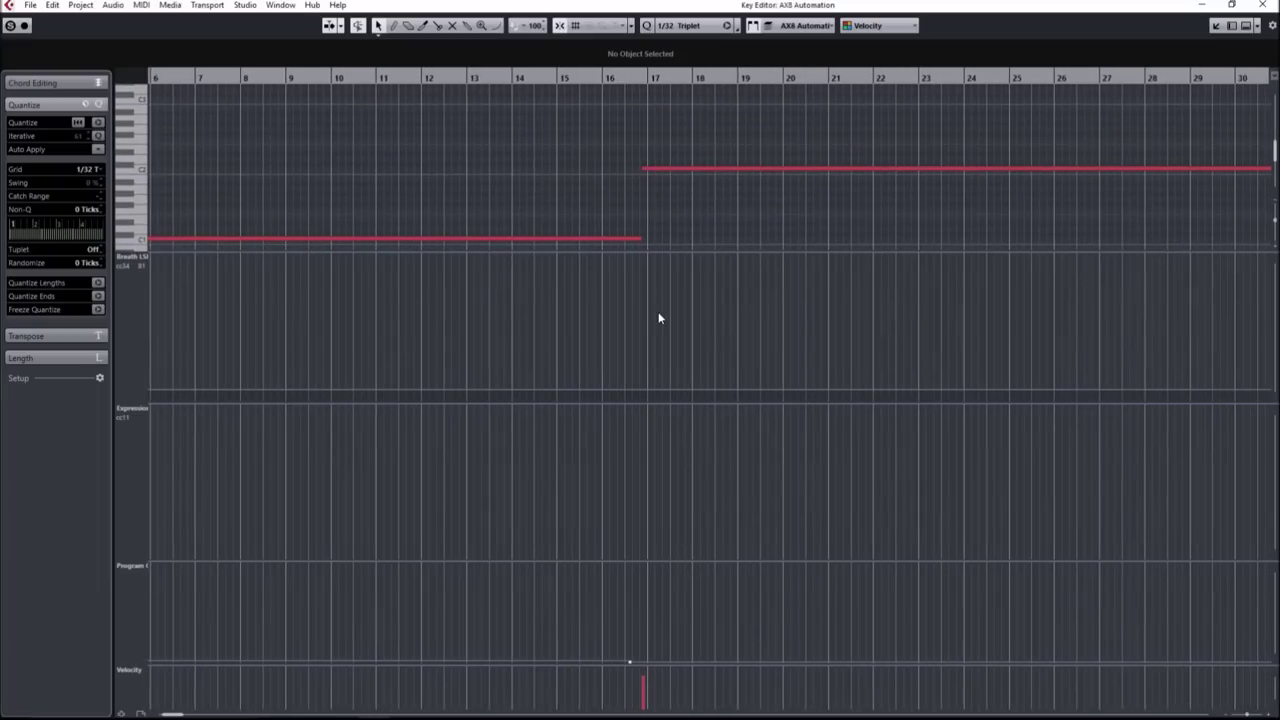
scroll(649, 237, "up", 1)
scroll(649, 237, "down", 2)
scroll(640, 151, "up", 1)
key("g")
key("g")
key("g")
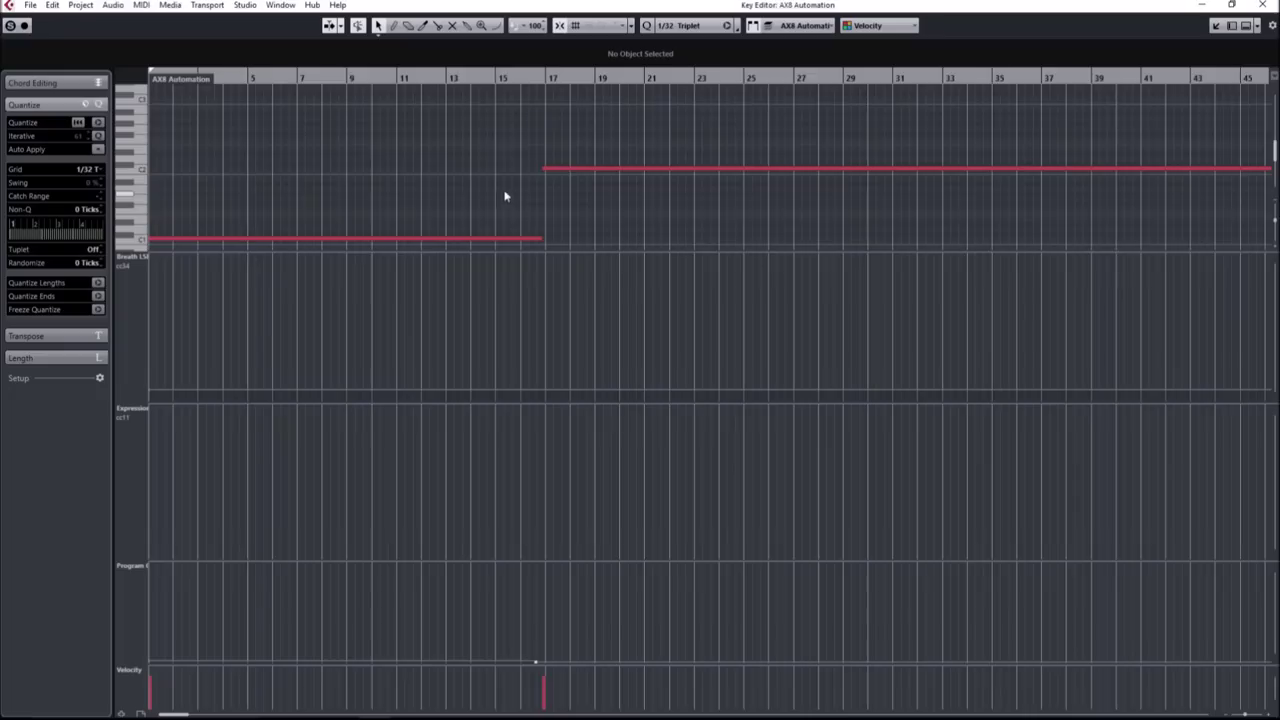
scroll(470, 160, "down", 2)
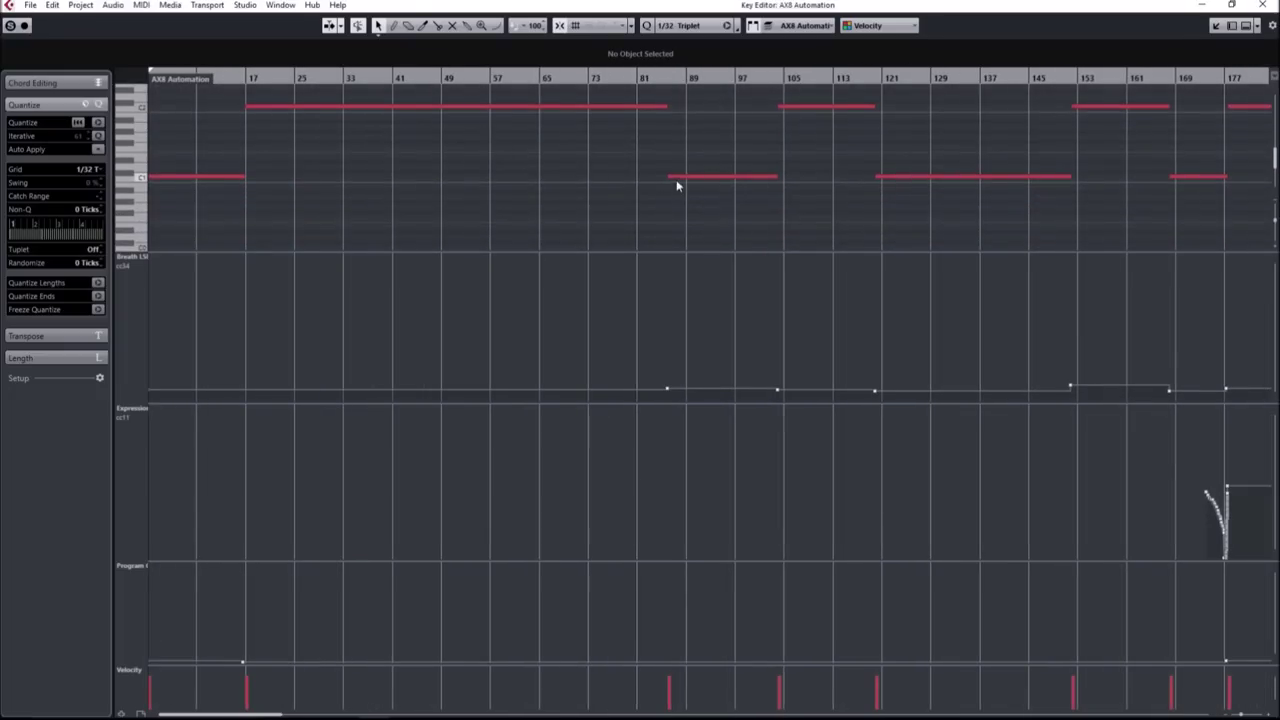
scroll(626, 194, "up", 1)
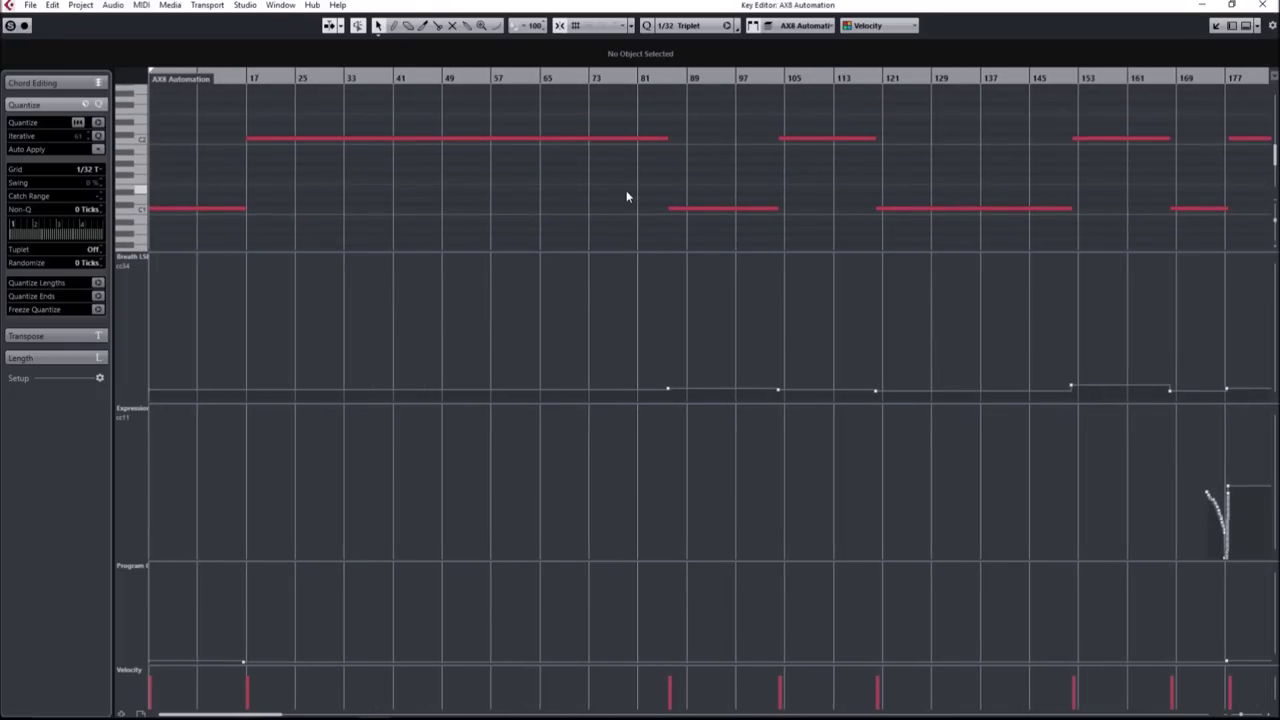
key("h")
scroll(593, 204, "up", 1)
key("g")
key("h")
key("h")
key("h")
scroll(459, 184, "down", 2)
key("h")
key("h")
key("h")
key("h")
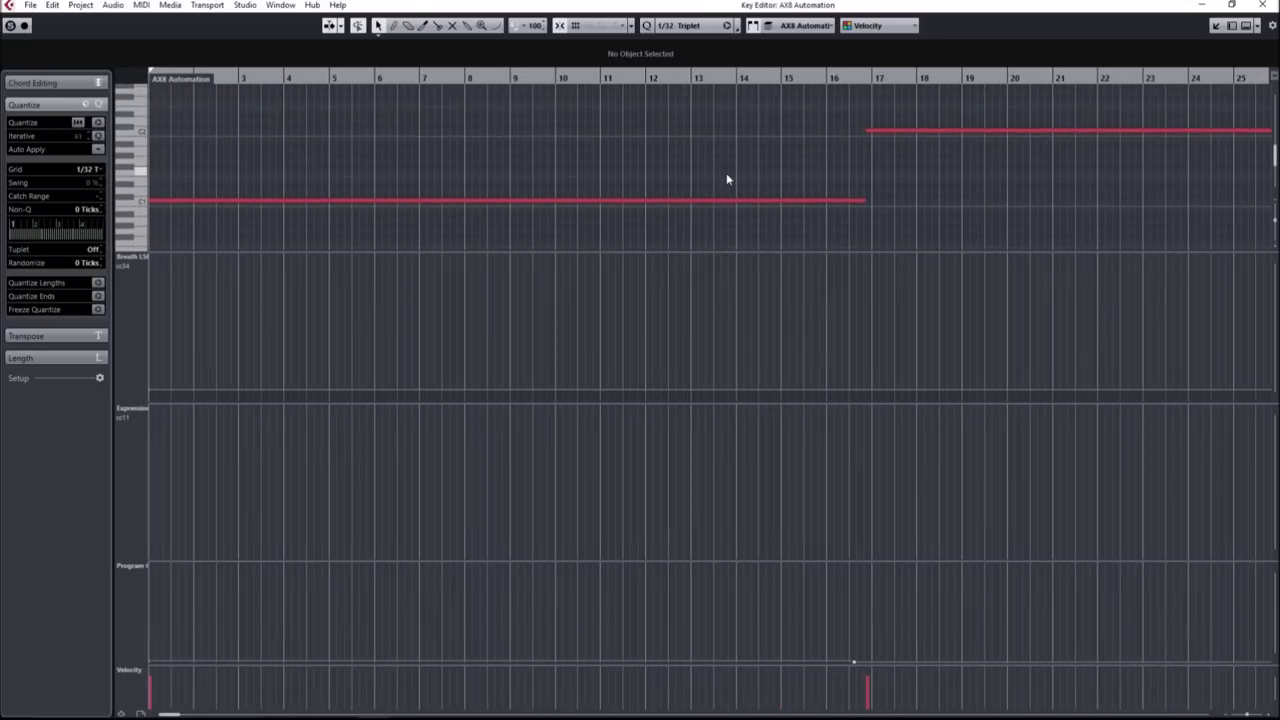
key("g")
key("g")
key("g")
key("g")
key("g")
key("g")
key("g")
key("g")
key("g")
key("g")
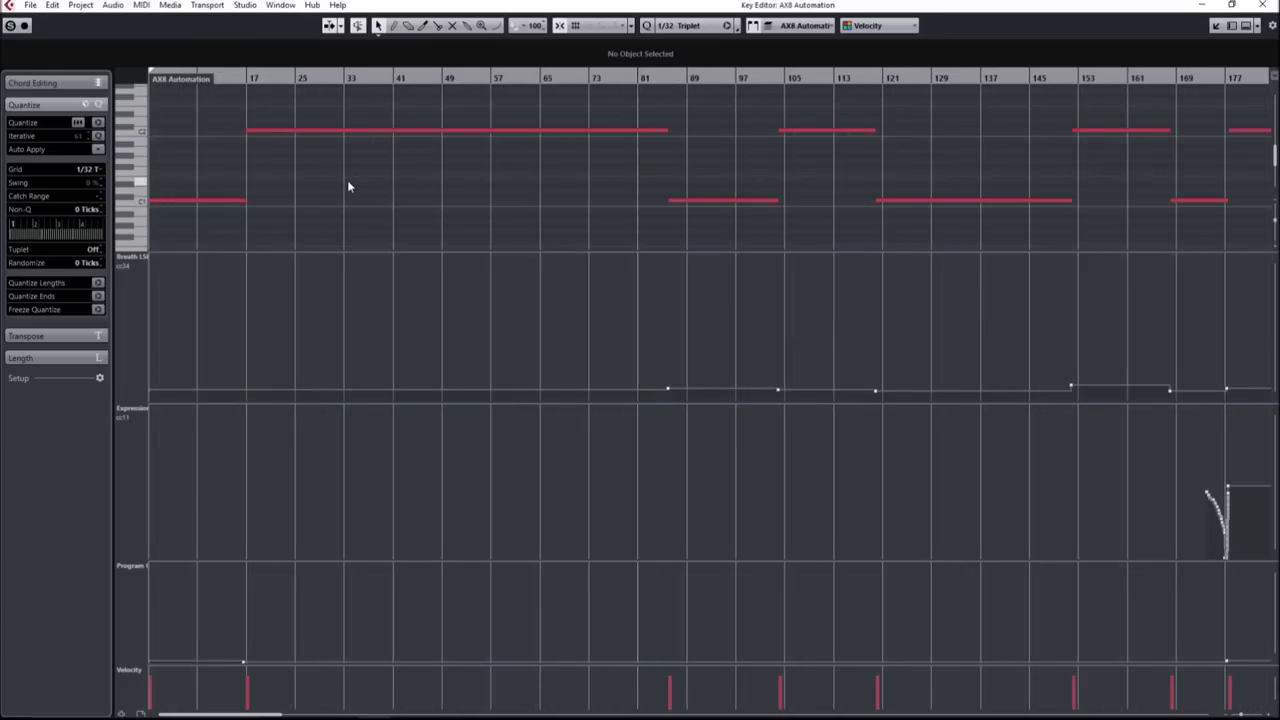
scroll(940, 184, "up", 2)
scroll(711, 200, "right", 6)
scroll(508, 180, "down", 2)
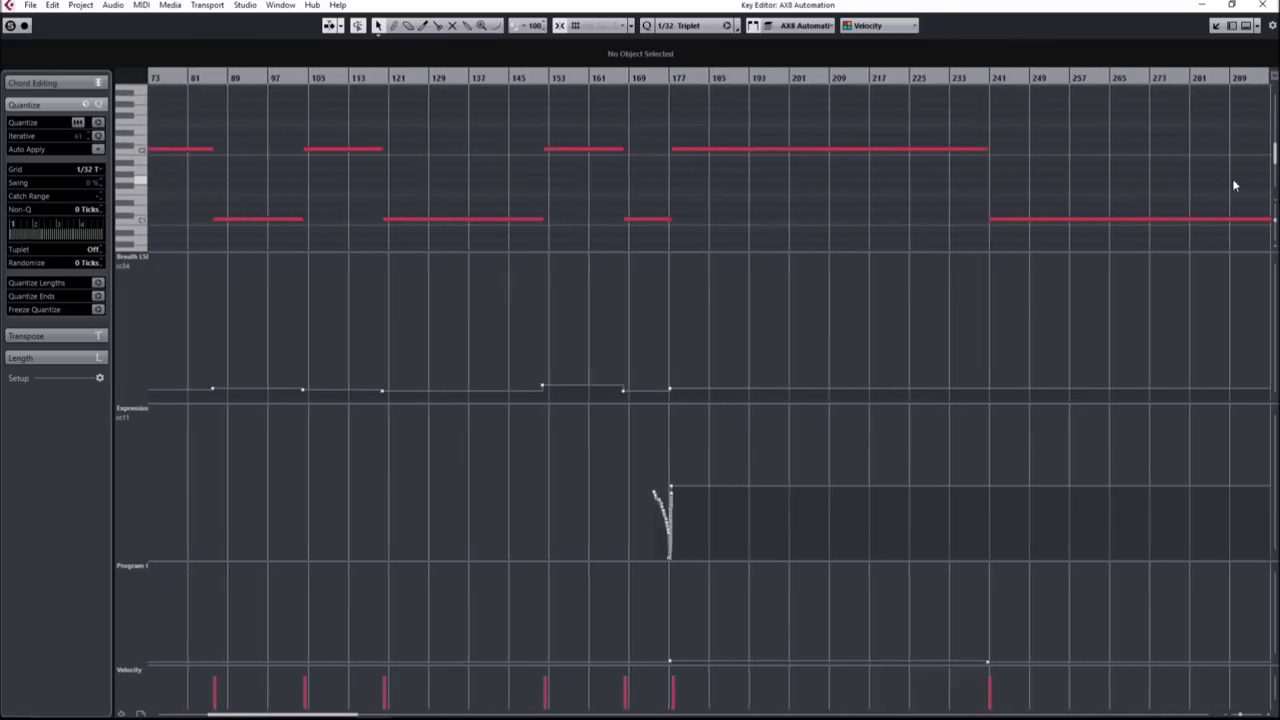
scroll(508, 180, "up", 4)
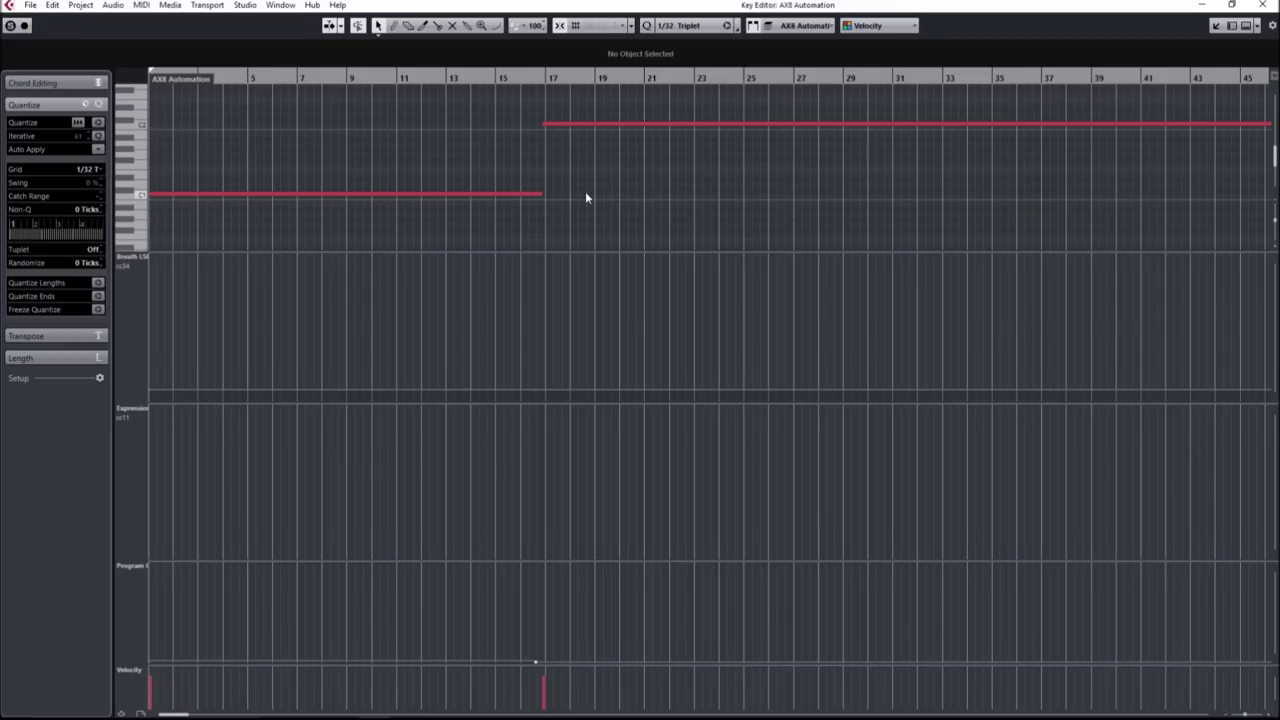
left_click_drag(590, 190, 140, 232)
left_click(621, 167)
left_click(143, 5)
left_click(673, 5)
left_click(143, 672)
left_click(136, 684)
Create a new controller lane from the Velocity lane's menu and show its controller list
right_click(130, 641)
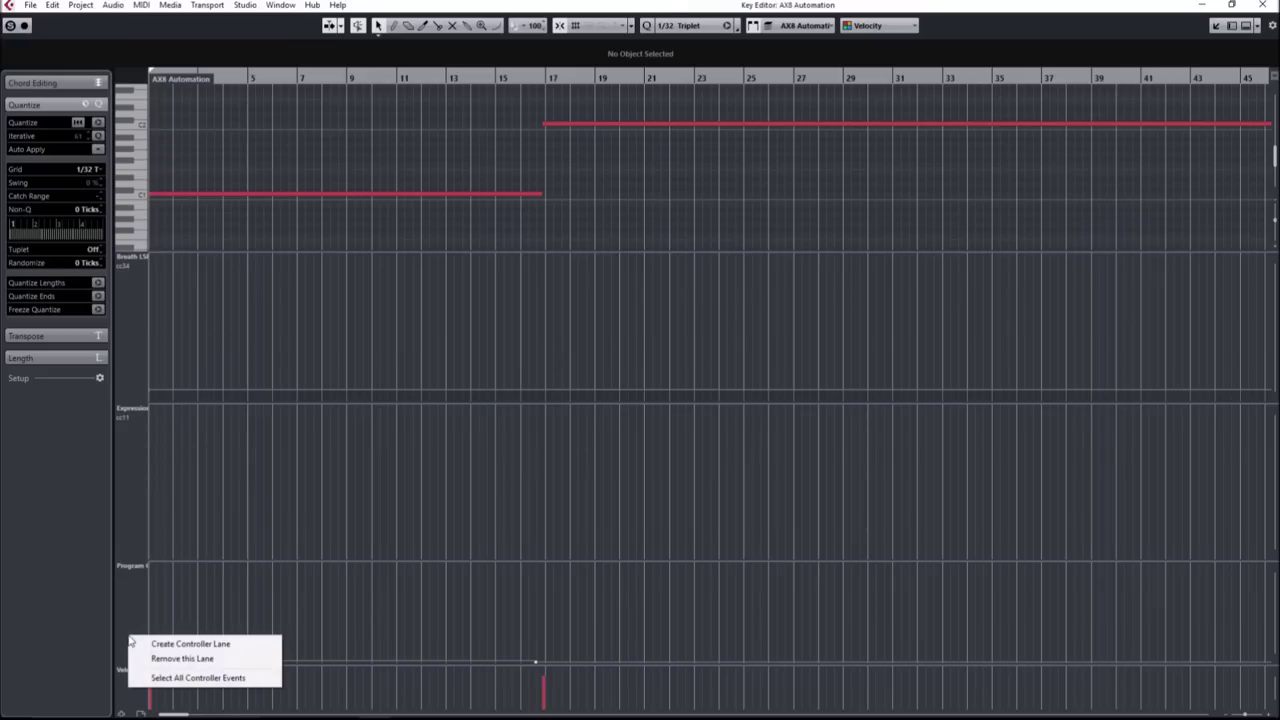
left_click(182, 645)
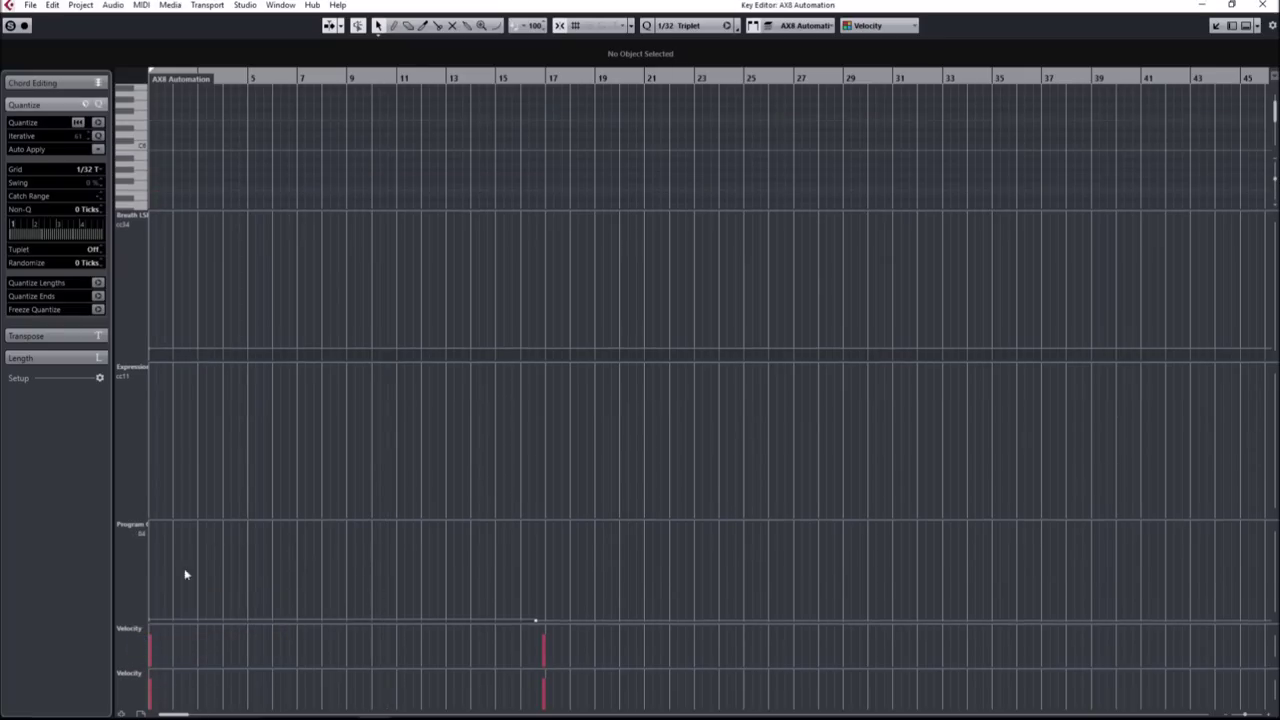
left_click(143, 630)
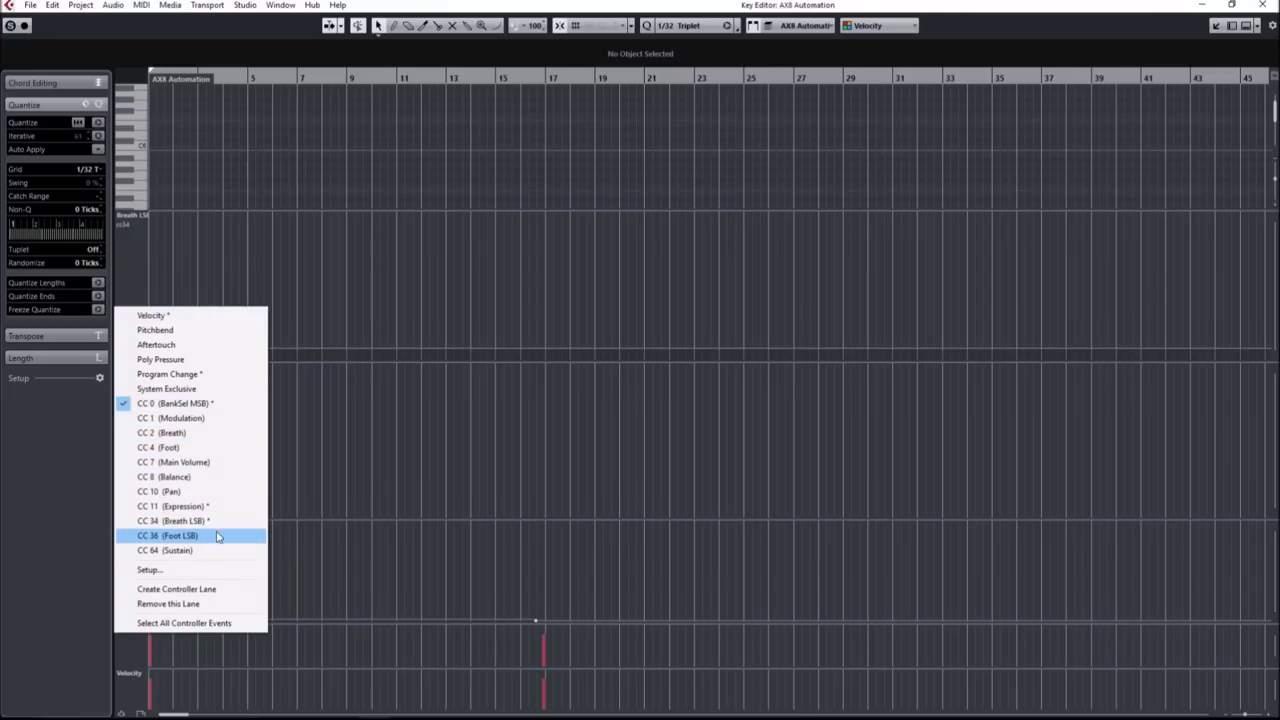
Move CC 38 (DataEnt LSB) from Hidden to Visible in MIDI Controller Setup and confirm
left_click(167, 570)
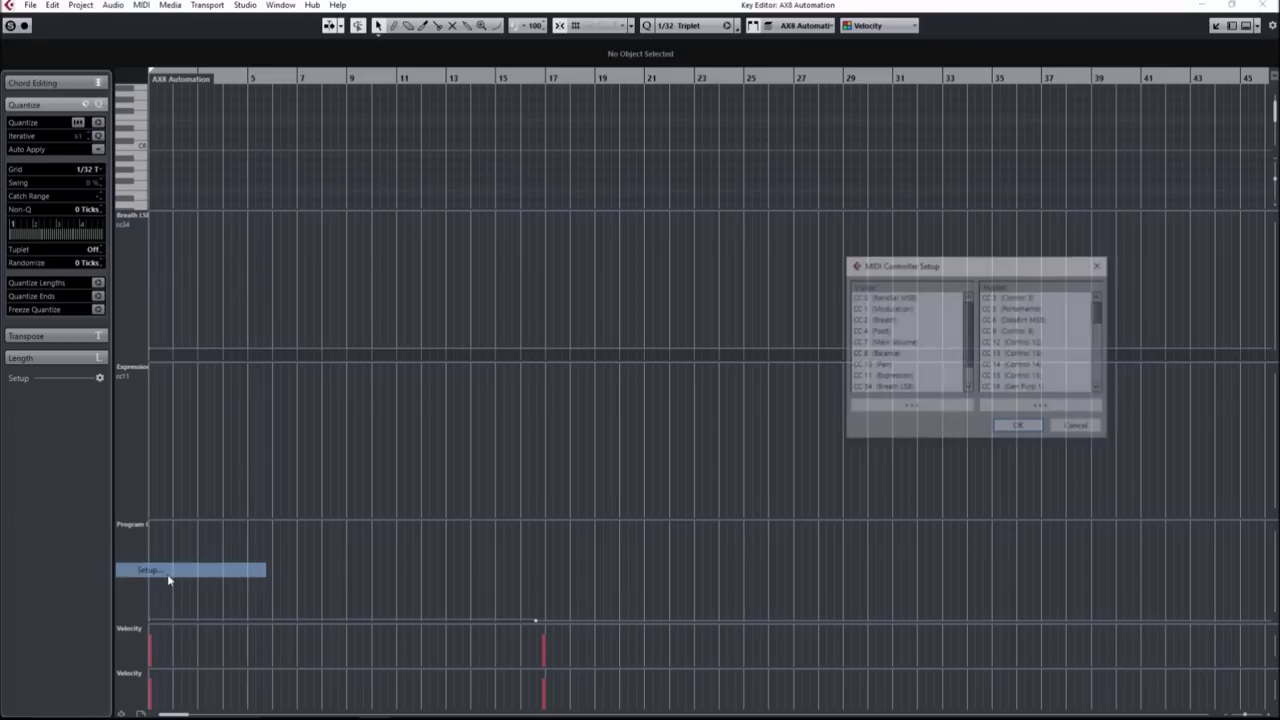
left_click_drag(905, 259, 467, 257)
scroll(578, 345, "down", 5)
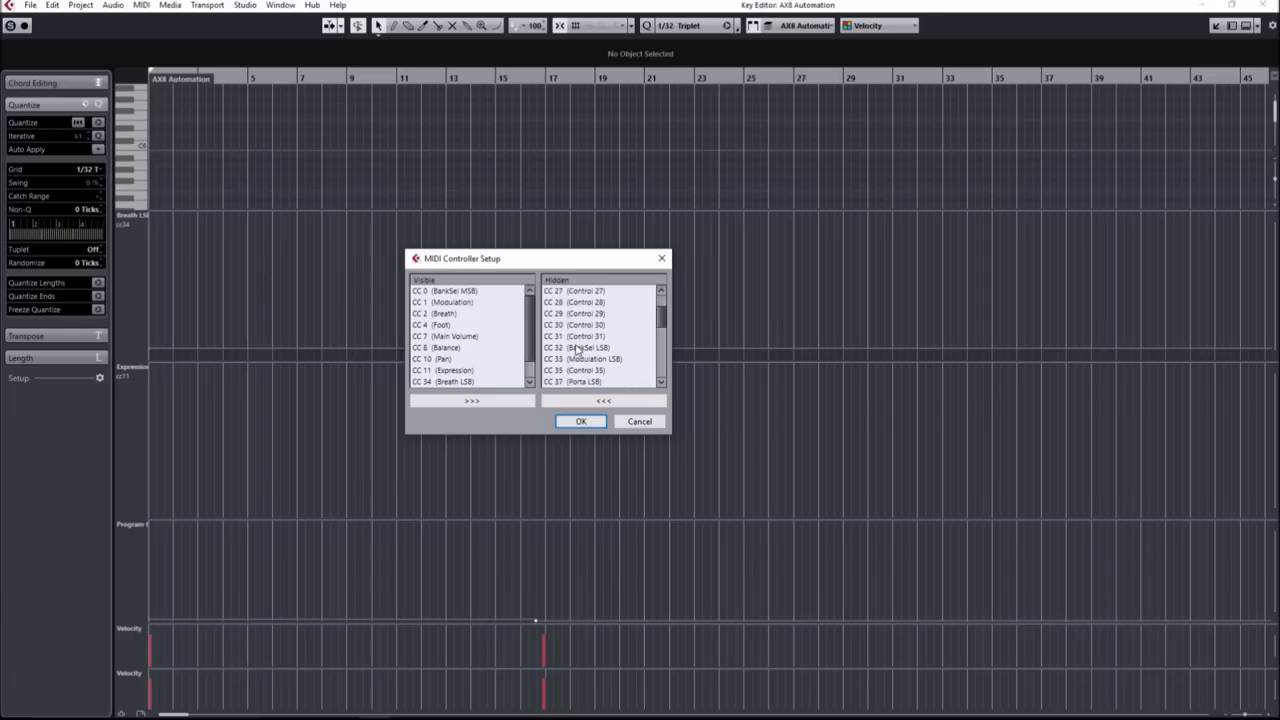
scroll(577, 349, "down", 1)
scroll(445, 365, "down", 2)
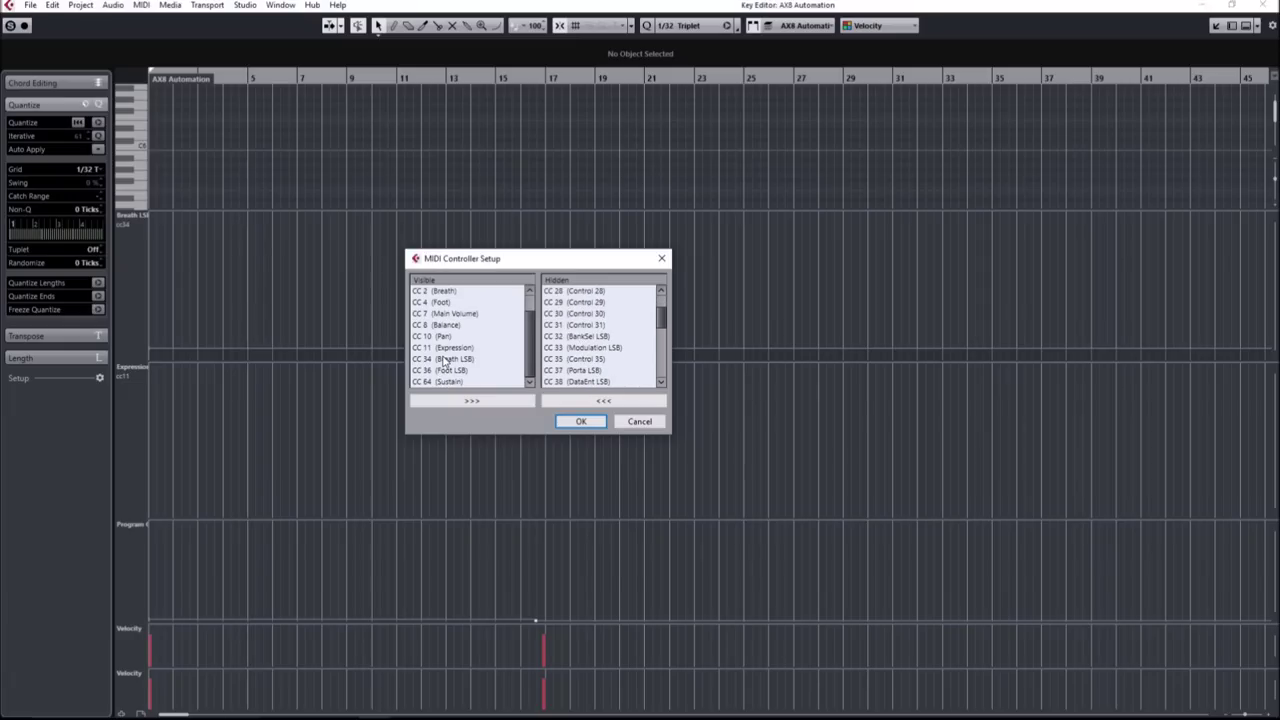
left_click(581, 371)
left_click(603, 399)
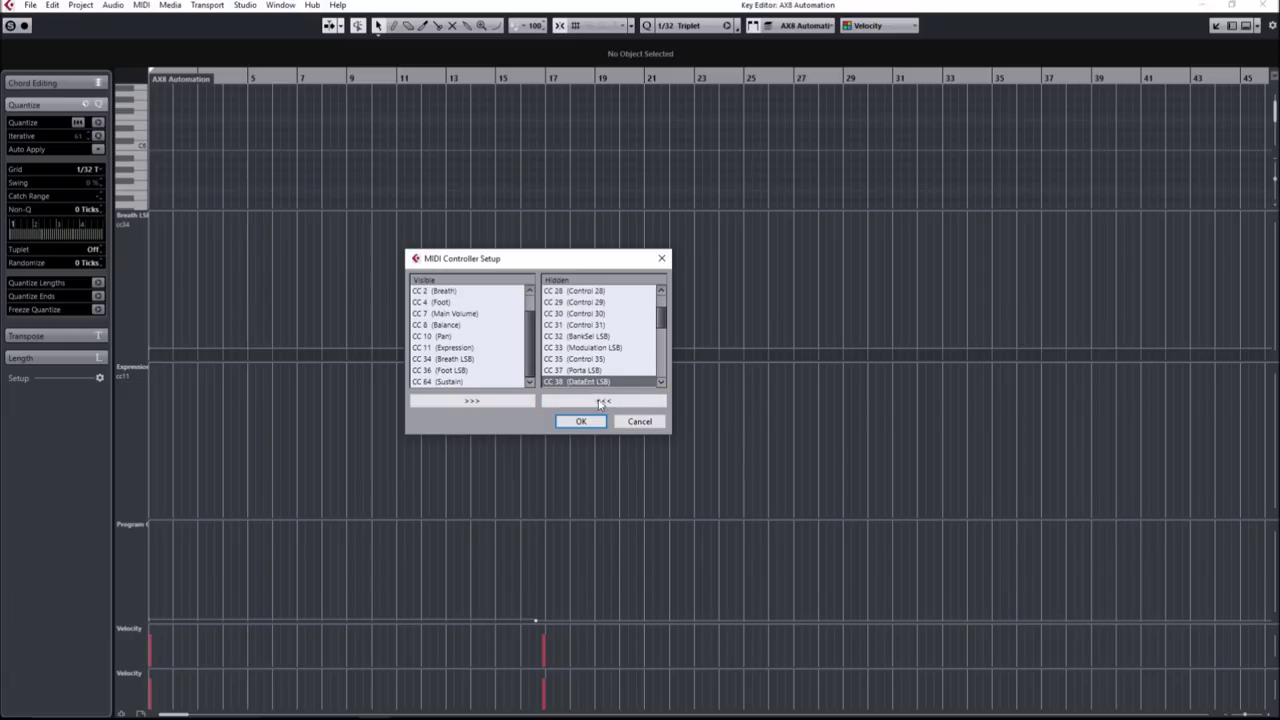
left_click(446, 381)
left_click(580, 421)
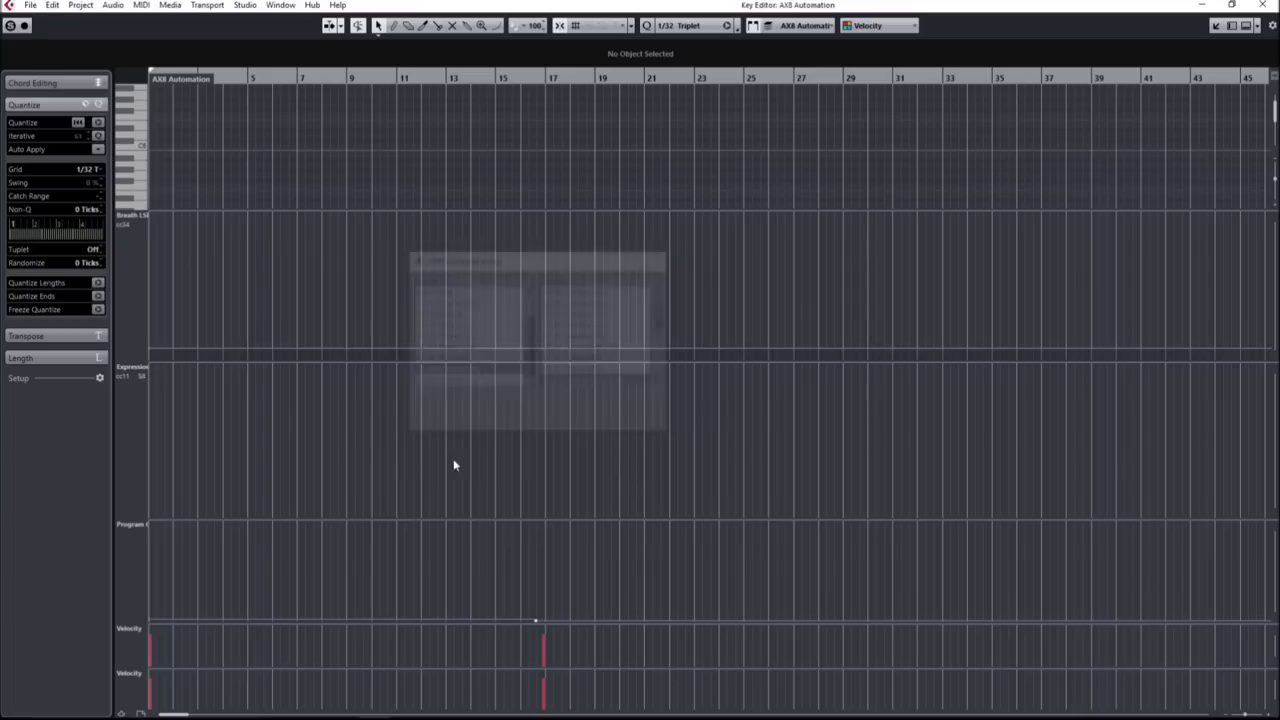
Remove both Velocity controller lanes from the Key Editor
left_click(138, 628)
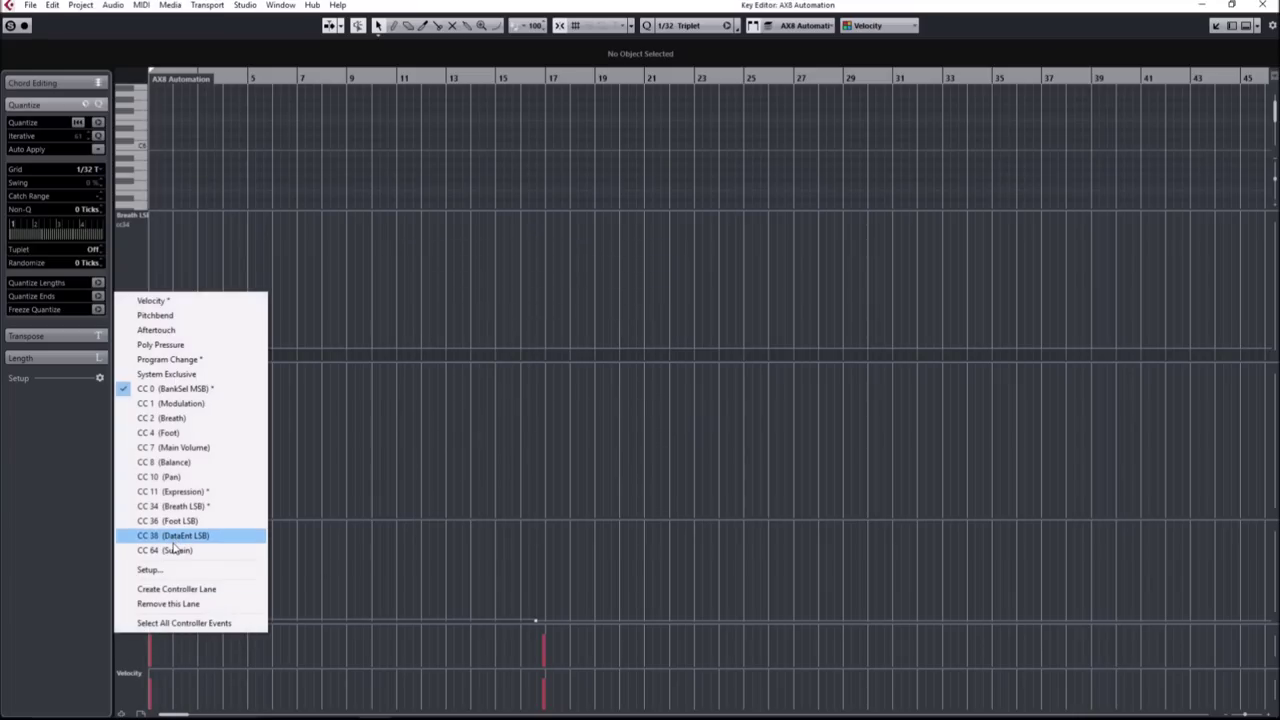
left_click(142, 628)
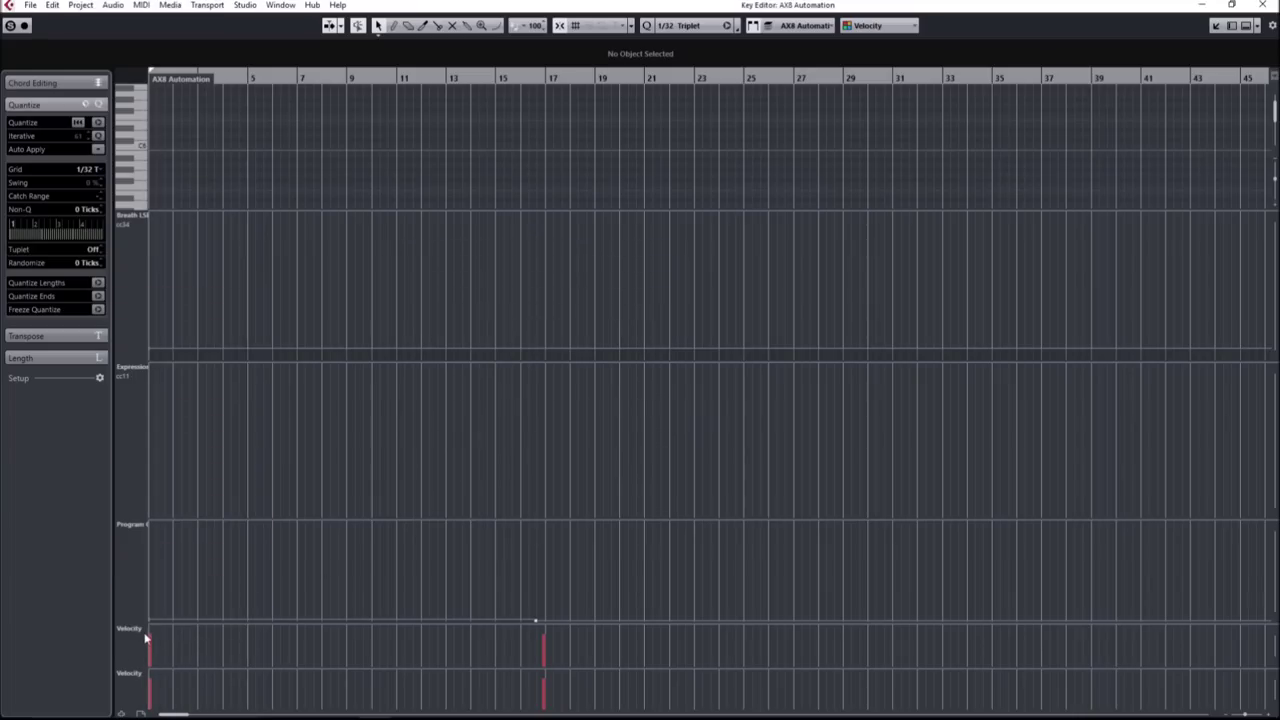
left_click(141, 628)
left_click(170, 604)
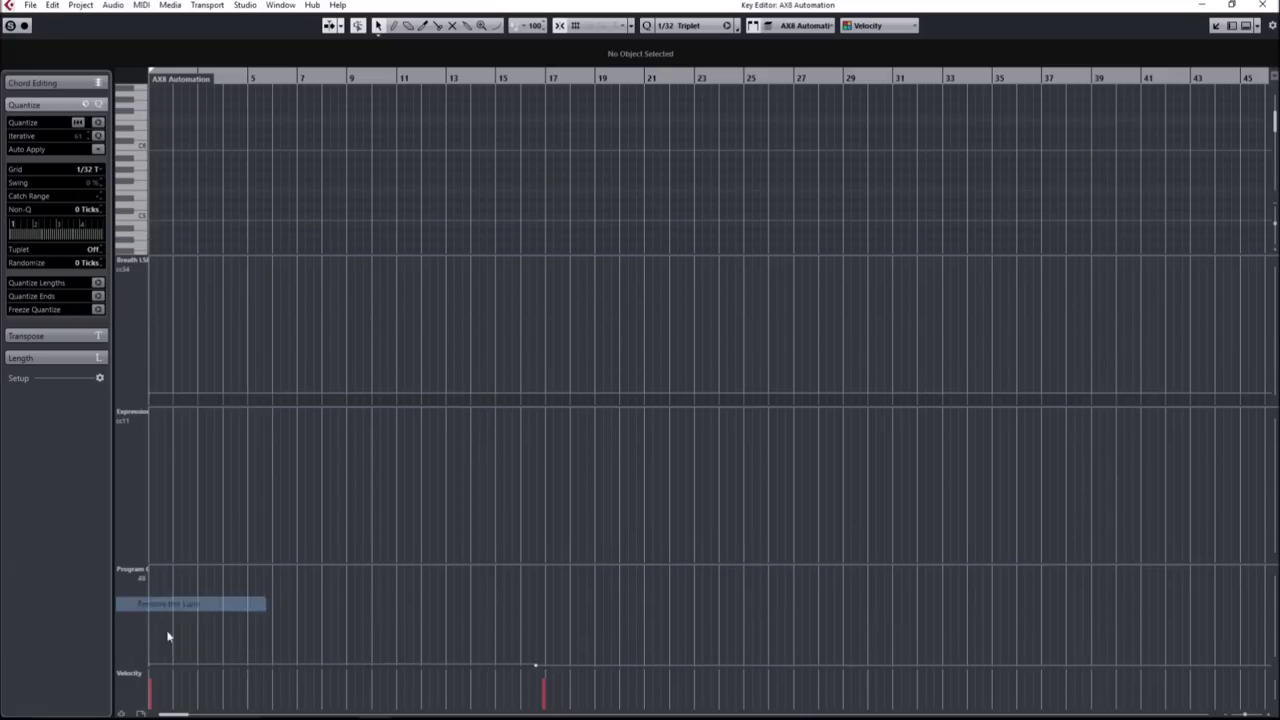
left_click(141, 673)
left_click(186, 649)
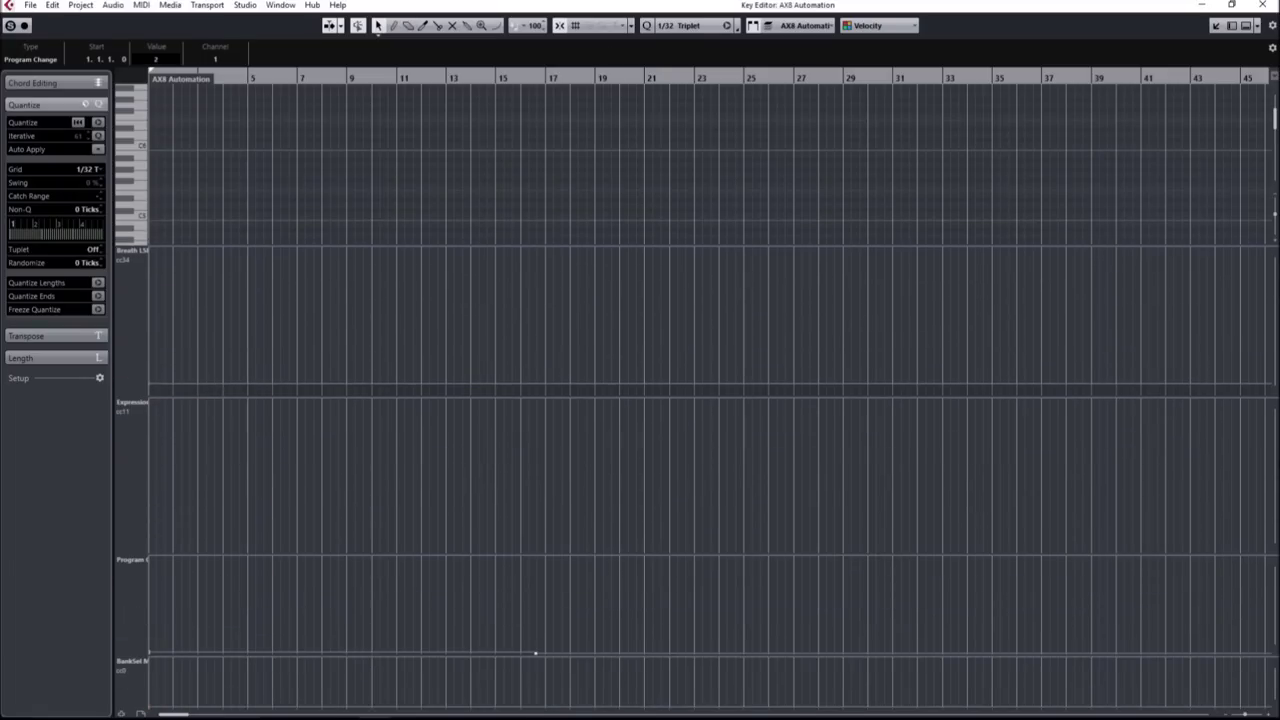
Verify the bottom lane is set to CC 0 (BankSel MSB)
left_click(147, 566)
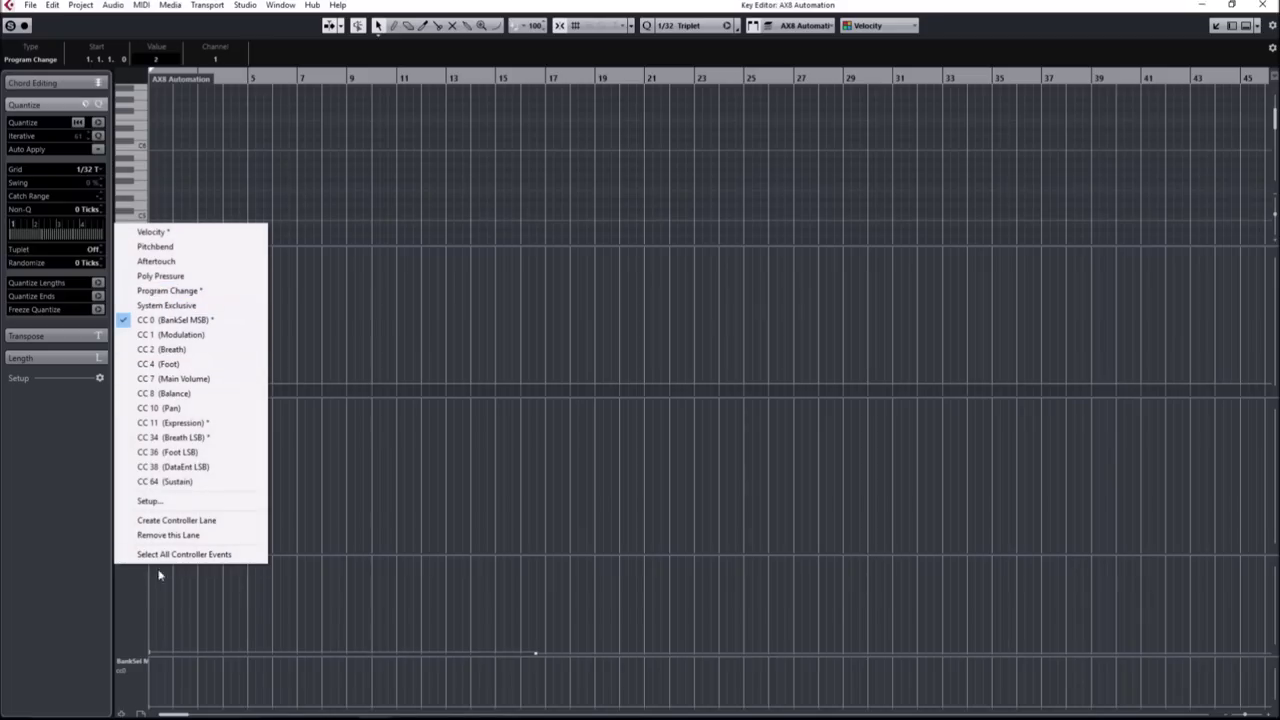
left_click(145, 653)
left_click(143, 660)
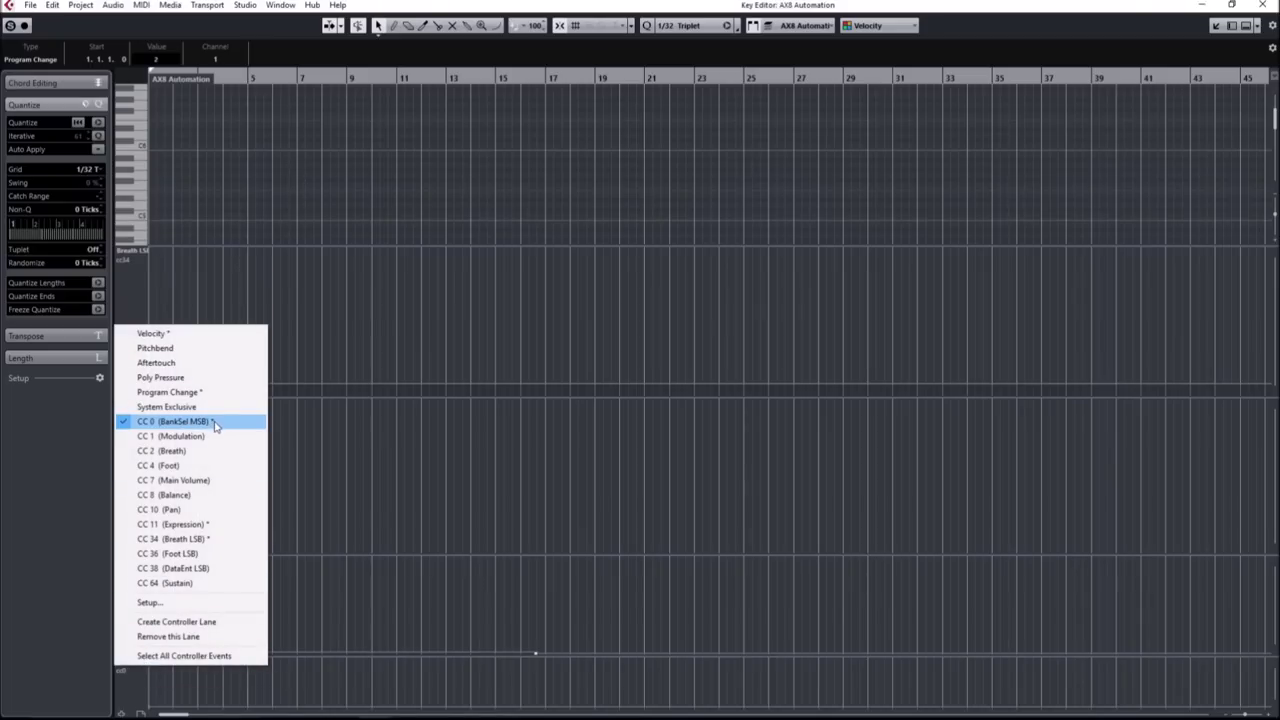
left_click(17, 438)
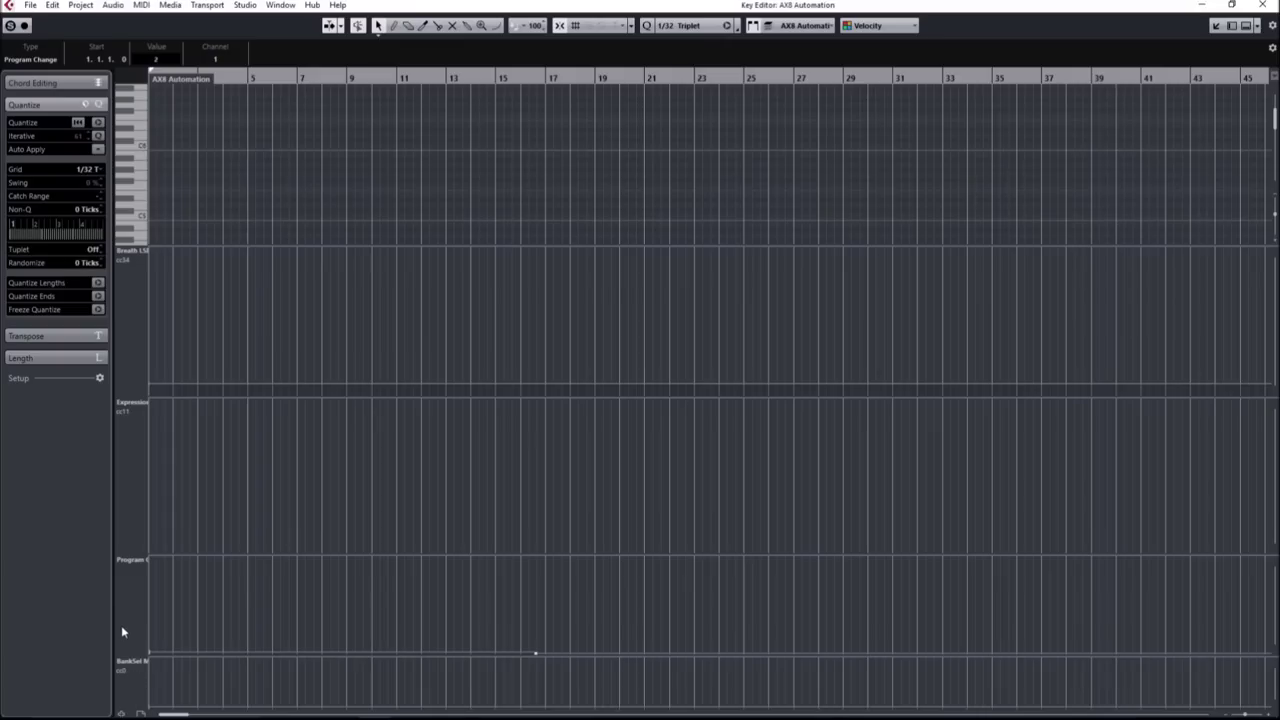
key("g")
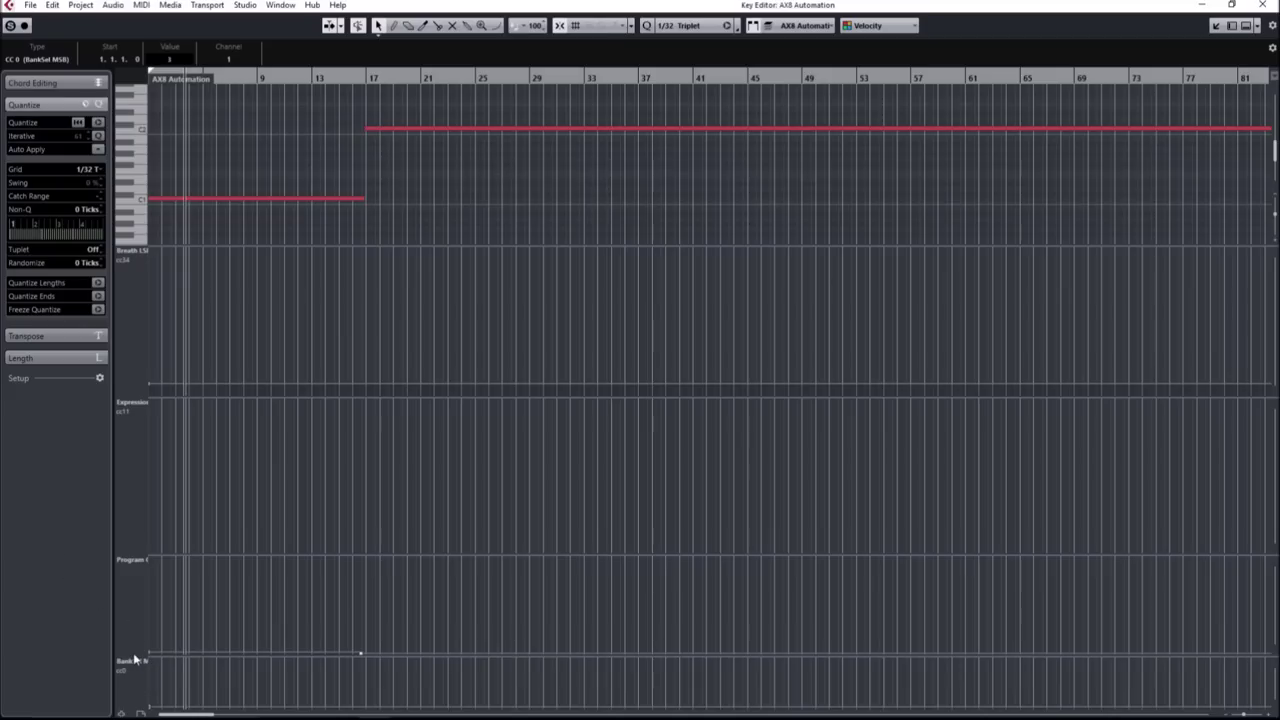
left_click_drag(214, 614, 66, 641)
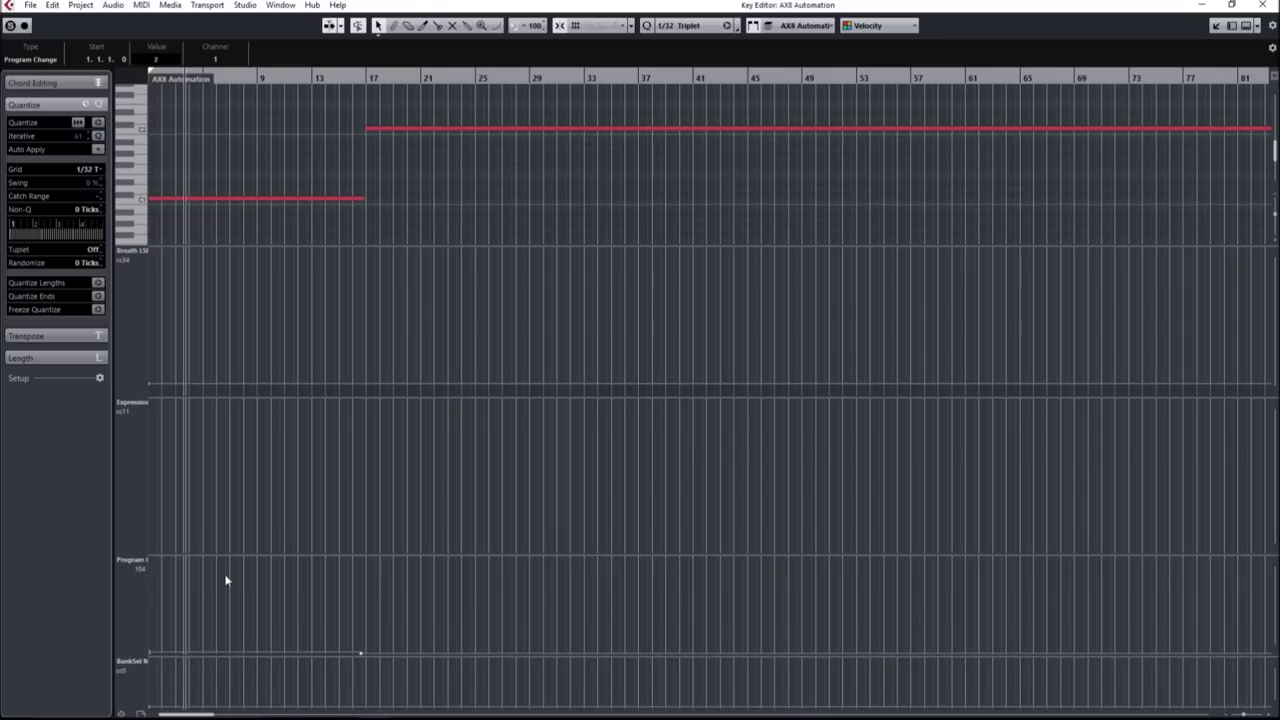
key("h")
key("h")
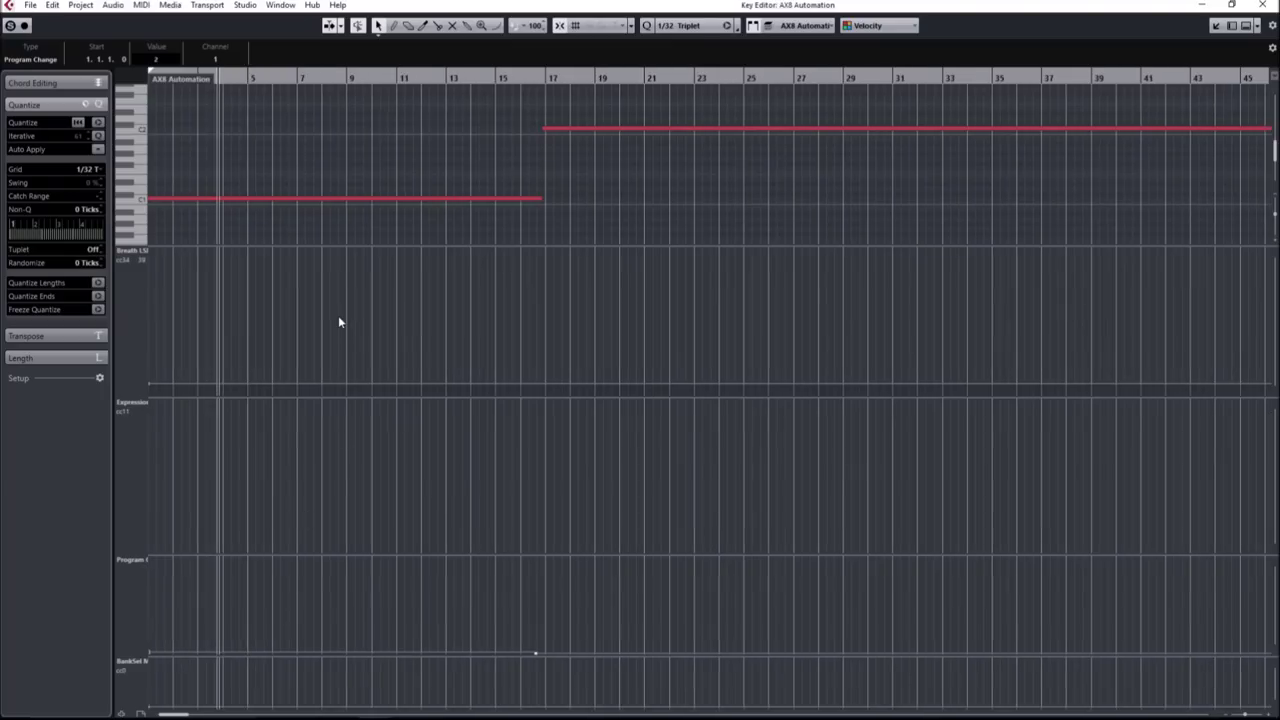
left_click(497, 78)
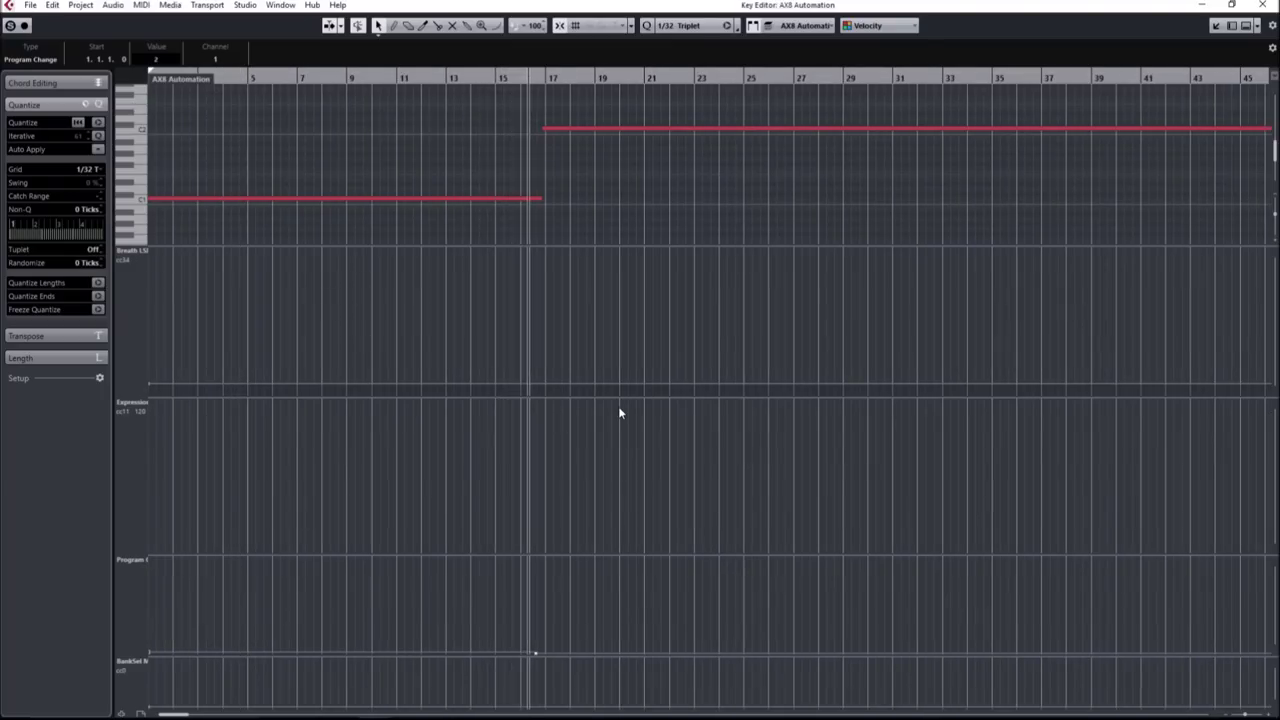
left_click_drag(545, 631, 510, 645)
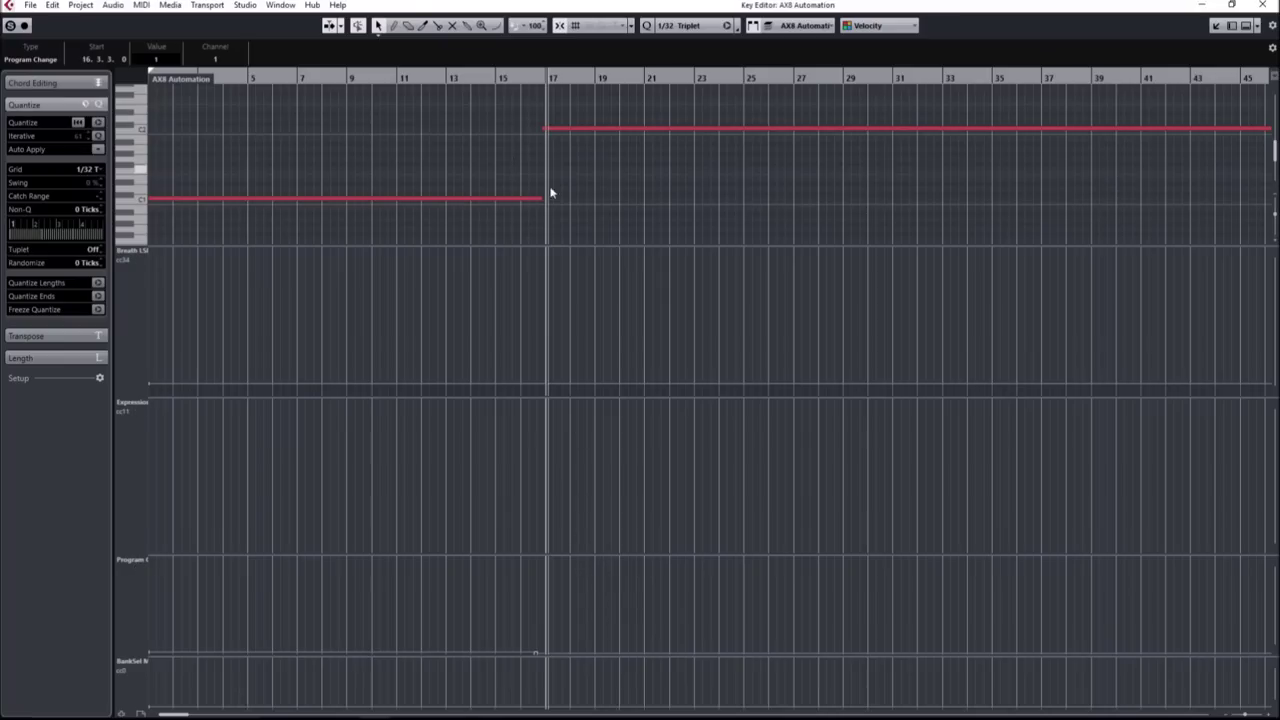
key("h")
key("h")
key("h")
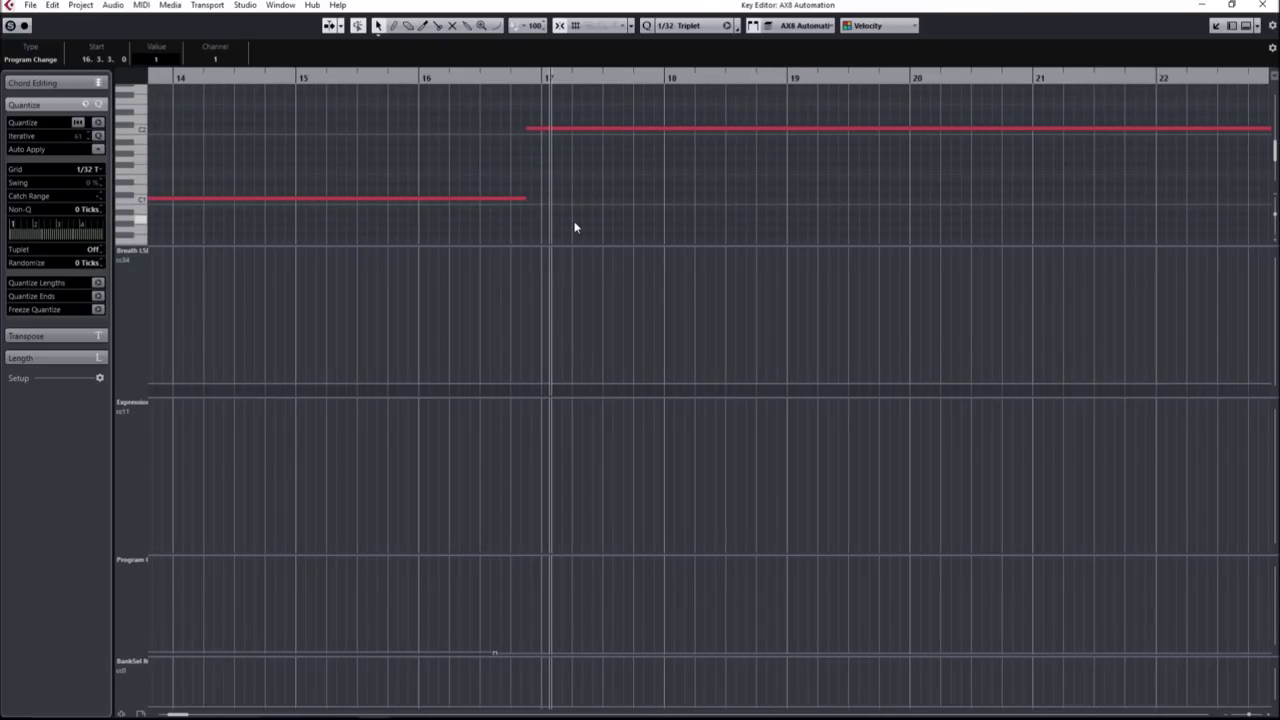
left_click_drag(501, 631, 477, 662)
Zoom and scroll the Key Editor to bar 86, where the notes drop from C2 to C1
scroll(491, 648, "up", 5)
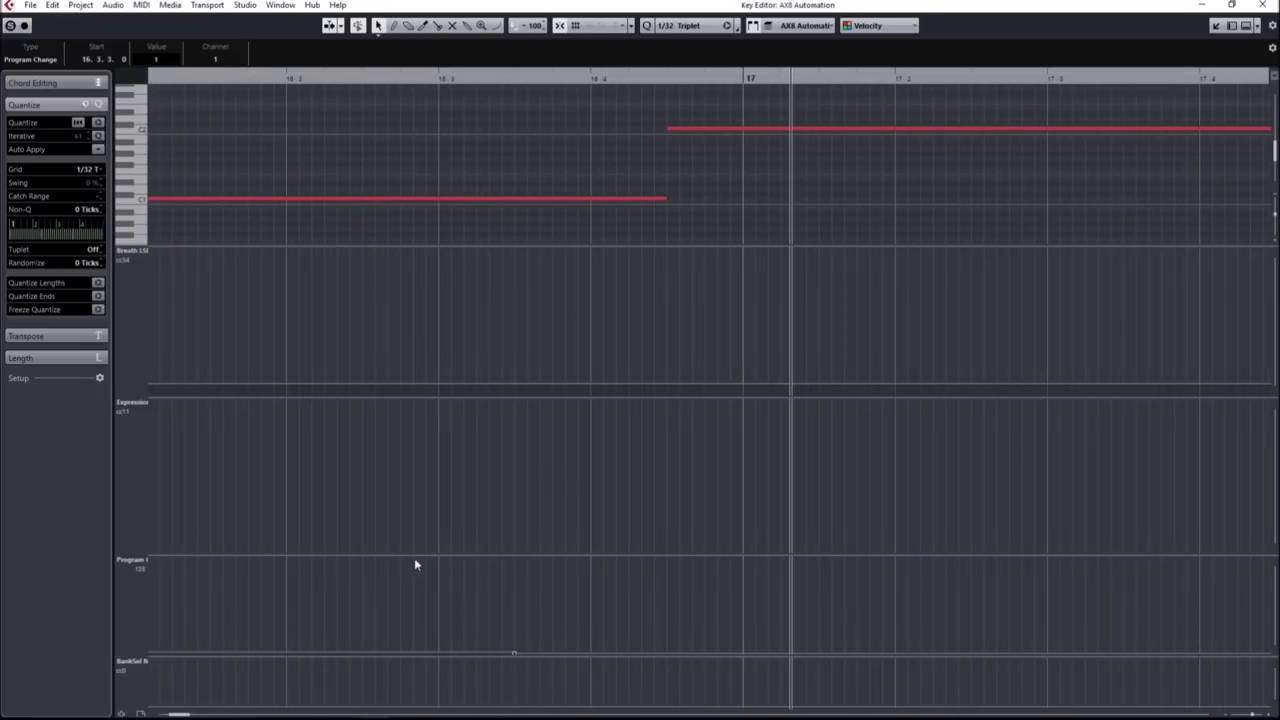
scroll(465, 560, "down", 3)
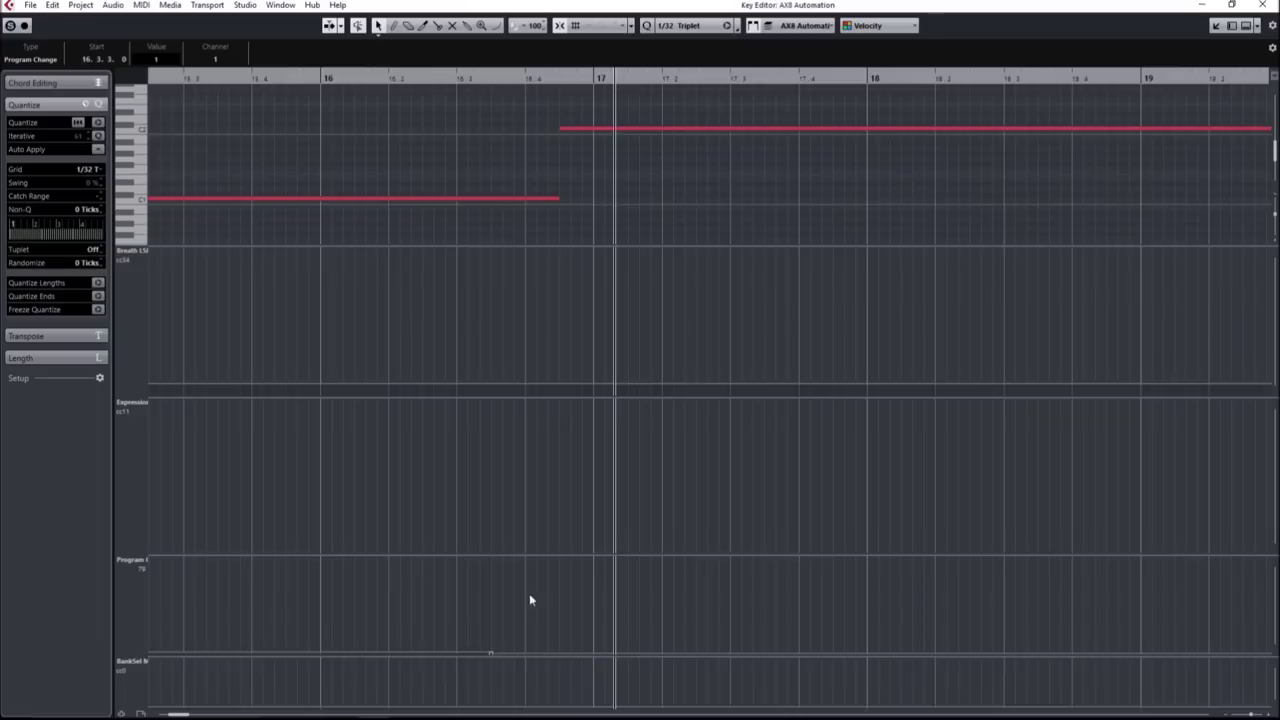
scroll(562, 595, "up", 2)
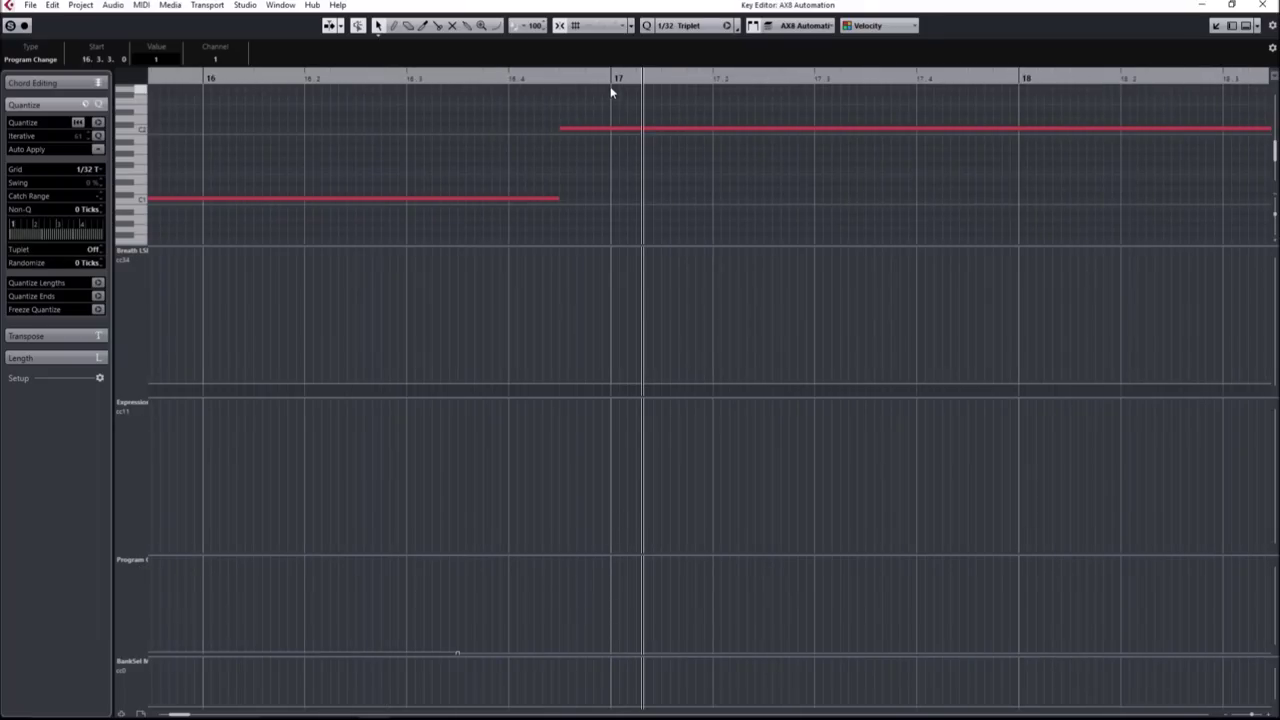
scroll(409, 486, "down", 3)
scroll(374, 615, "down", 1)
scroll(368, 615, "up", 2)
scroll(440, 617, "up", 2)
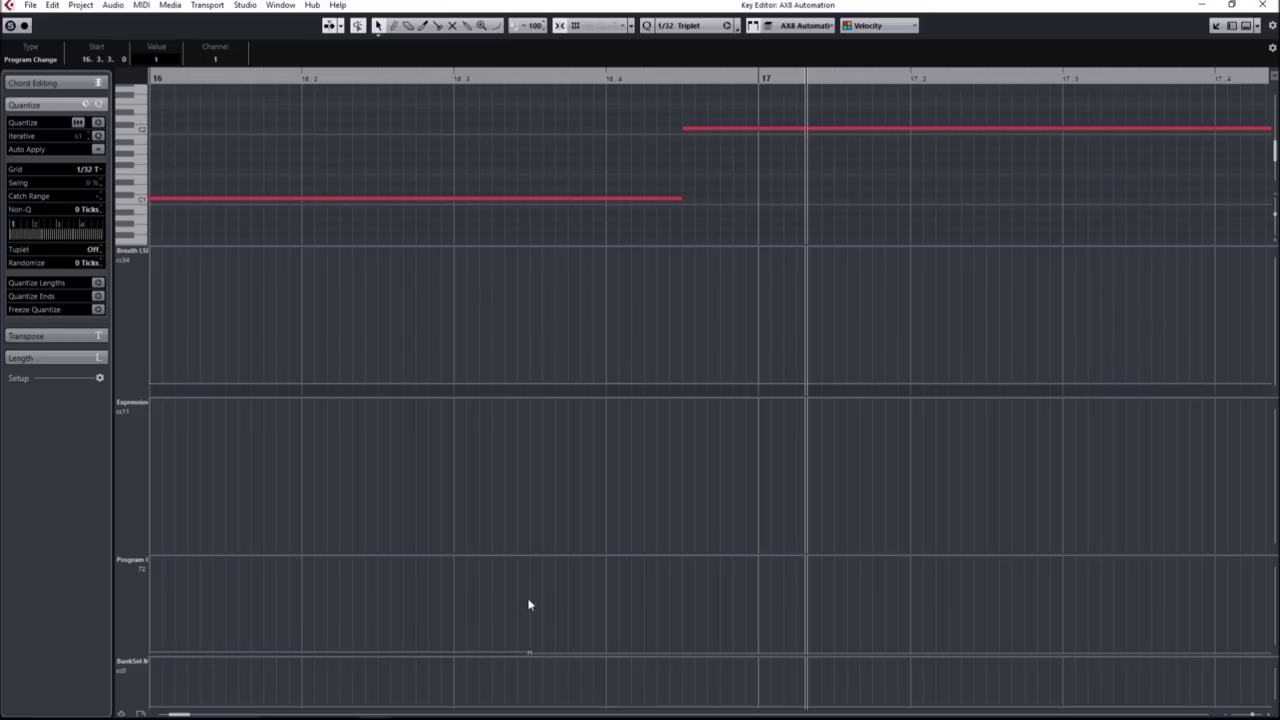
scroll(571, 558, "right", 1)
scroll(571, 558, "left", 2)
scroll(537, 524, "right", 2)
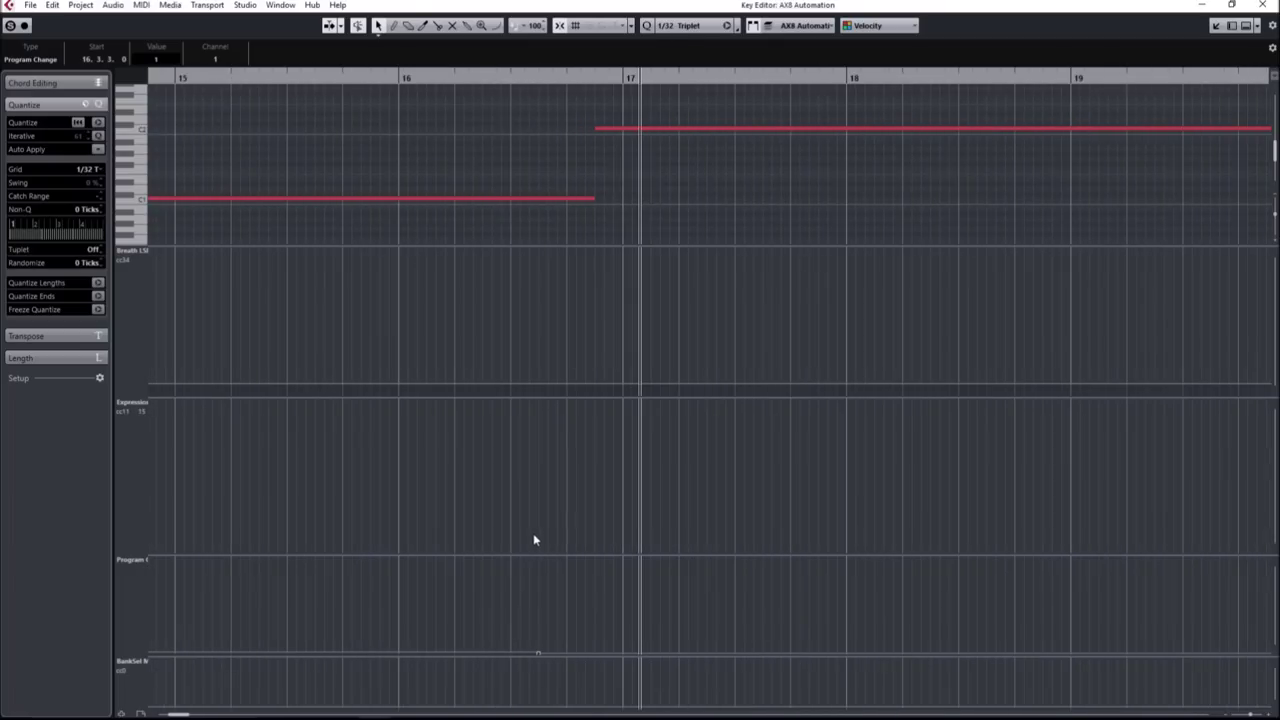
scroll(537, 532, "down", 1)
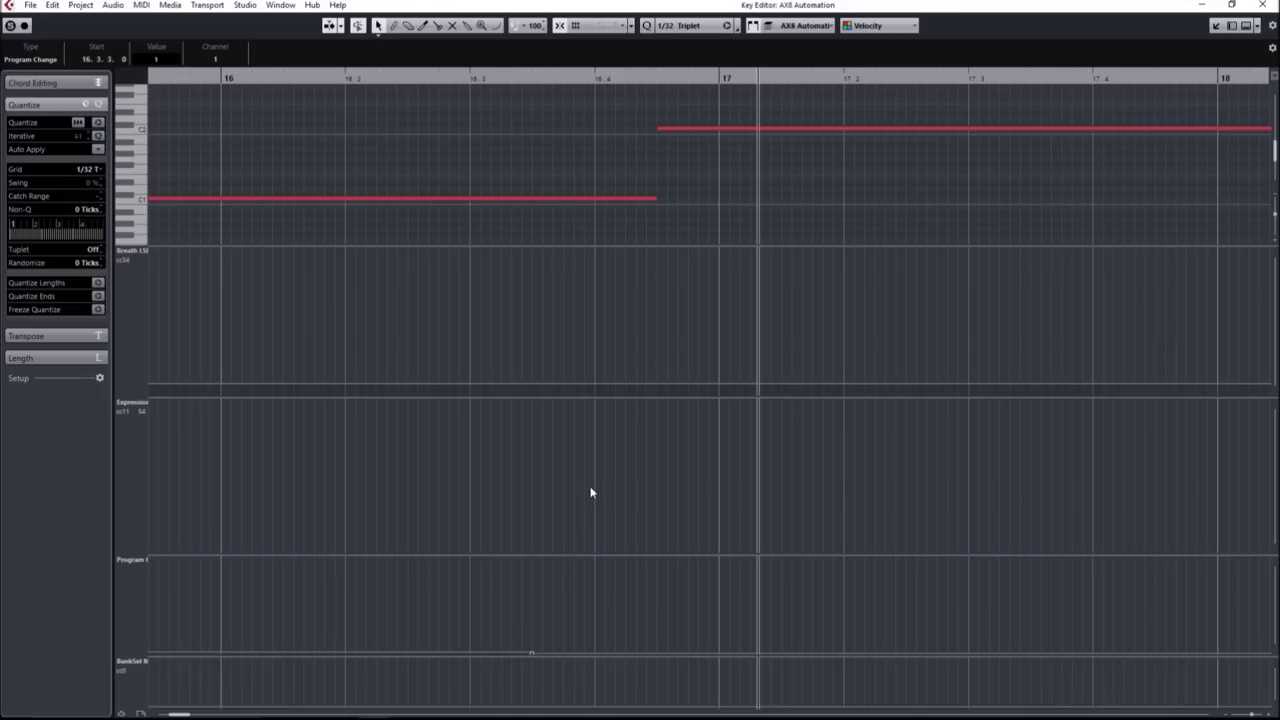
scroll(554, 527, "down", 2)
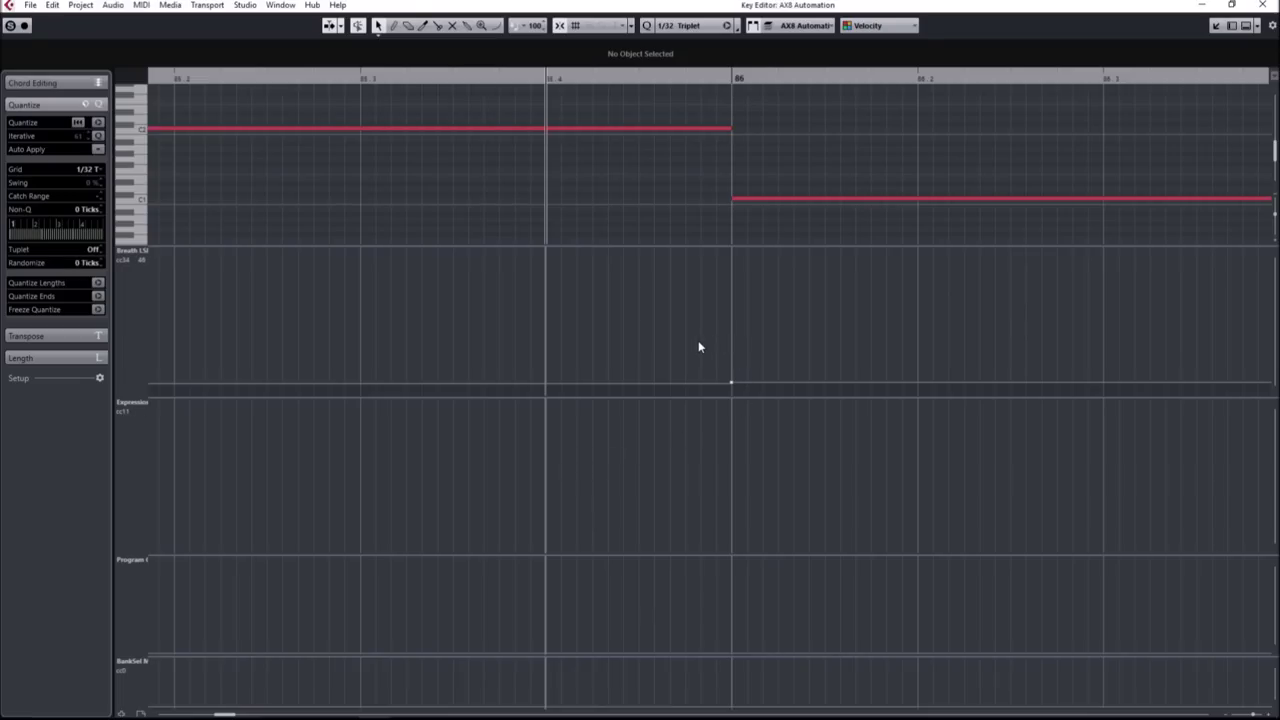
left_click_drag(699, 342, 762, 403)
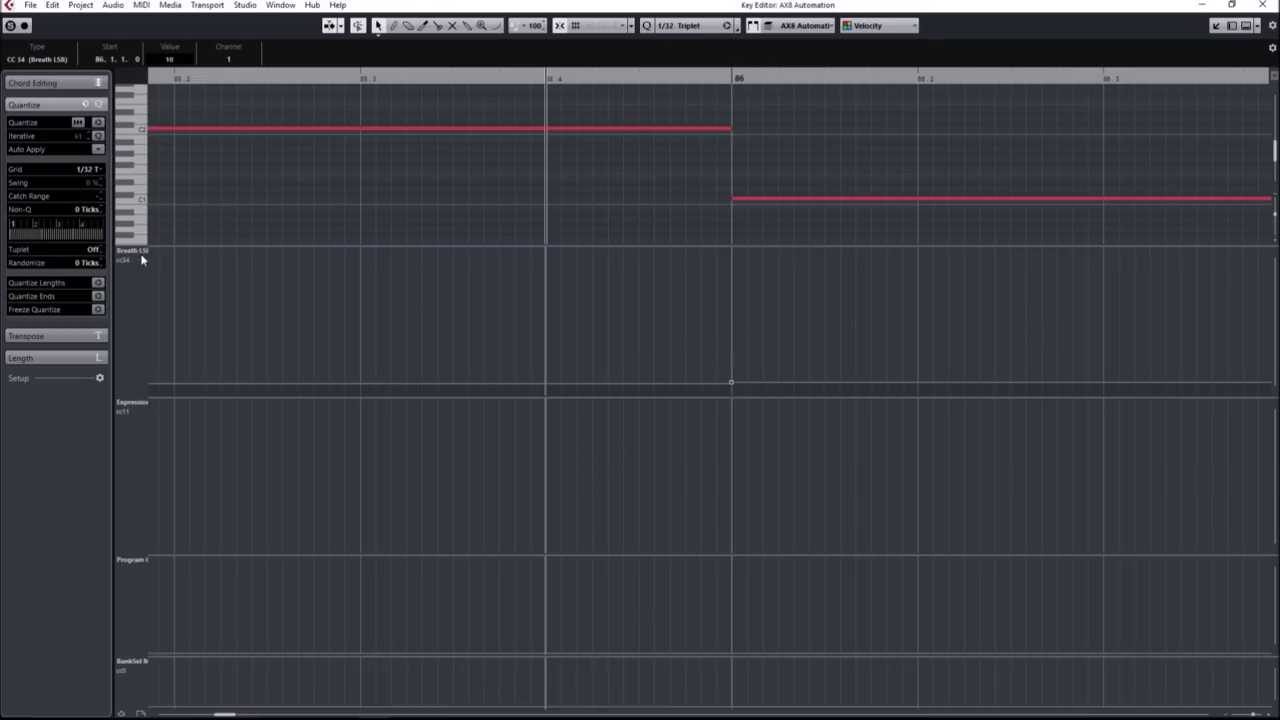
left_click(754, 303)
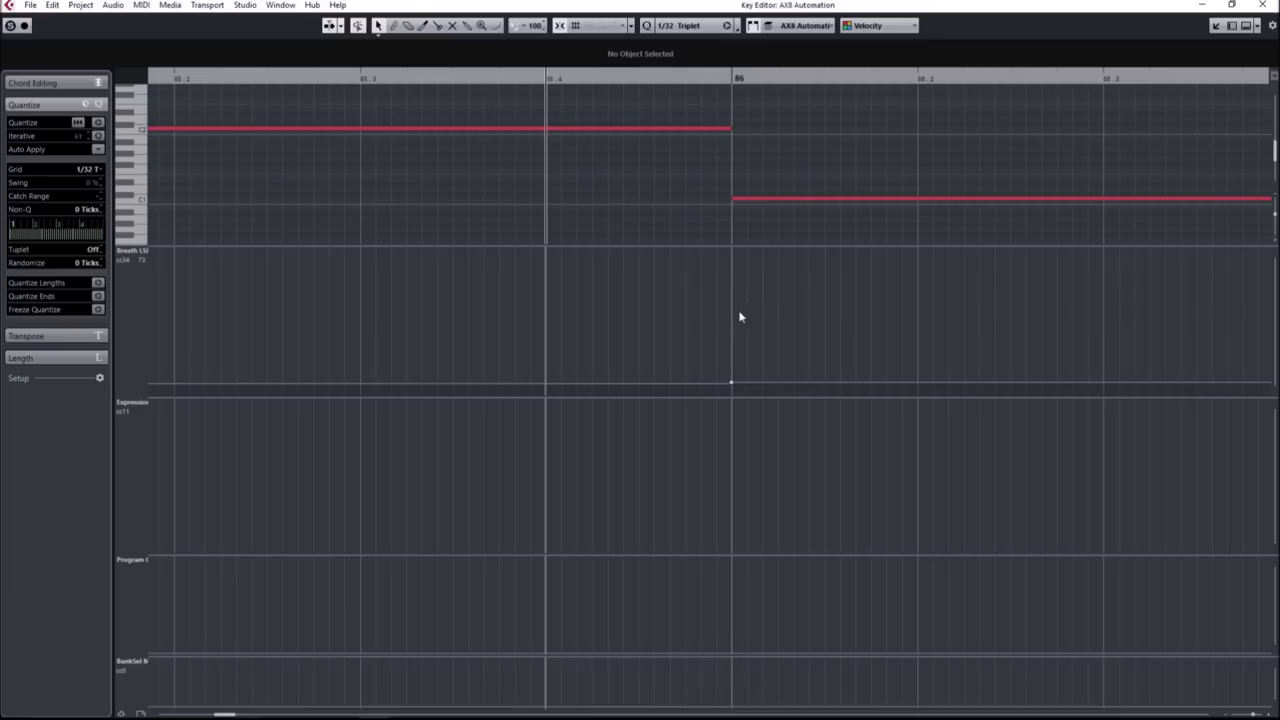
left_click_drag(686, 343, 754, 394)
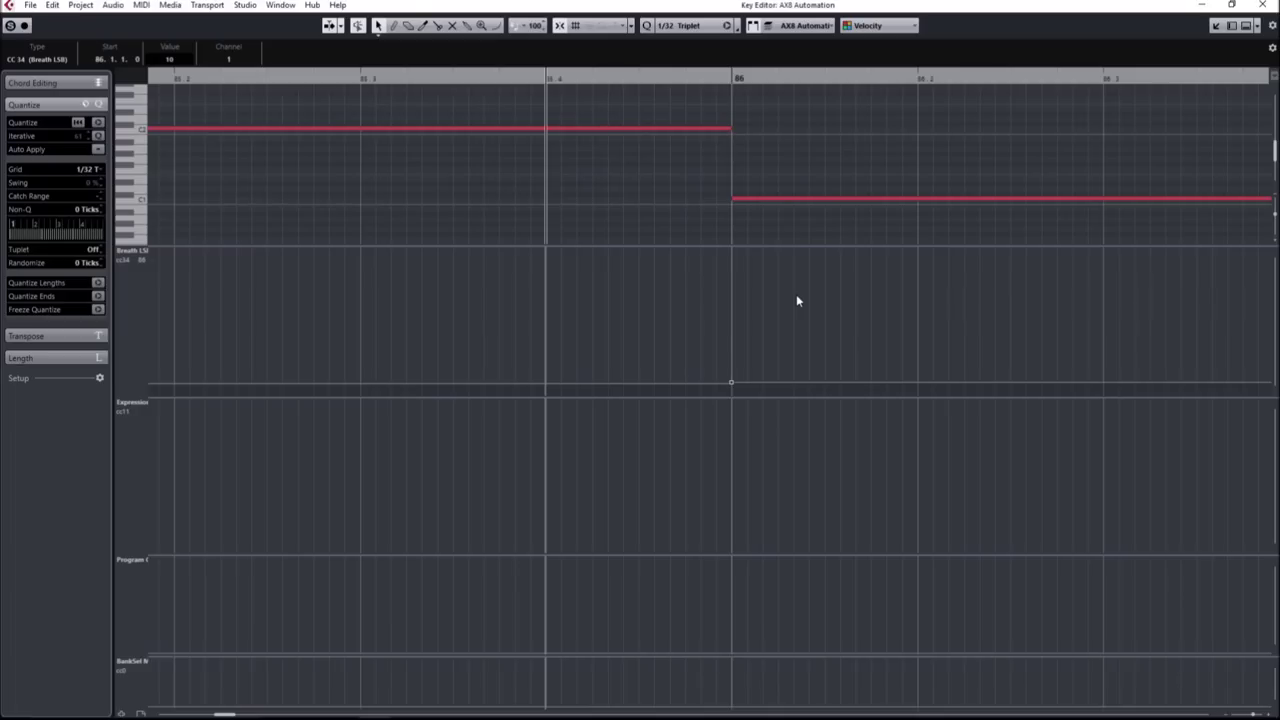
left_click(773, 326)
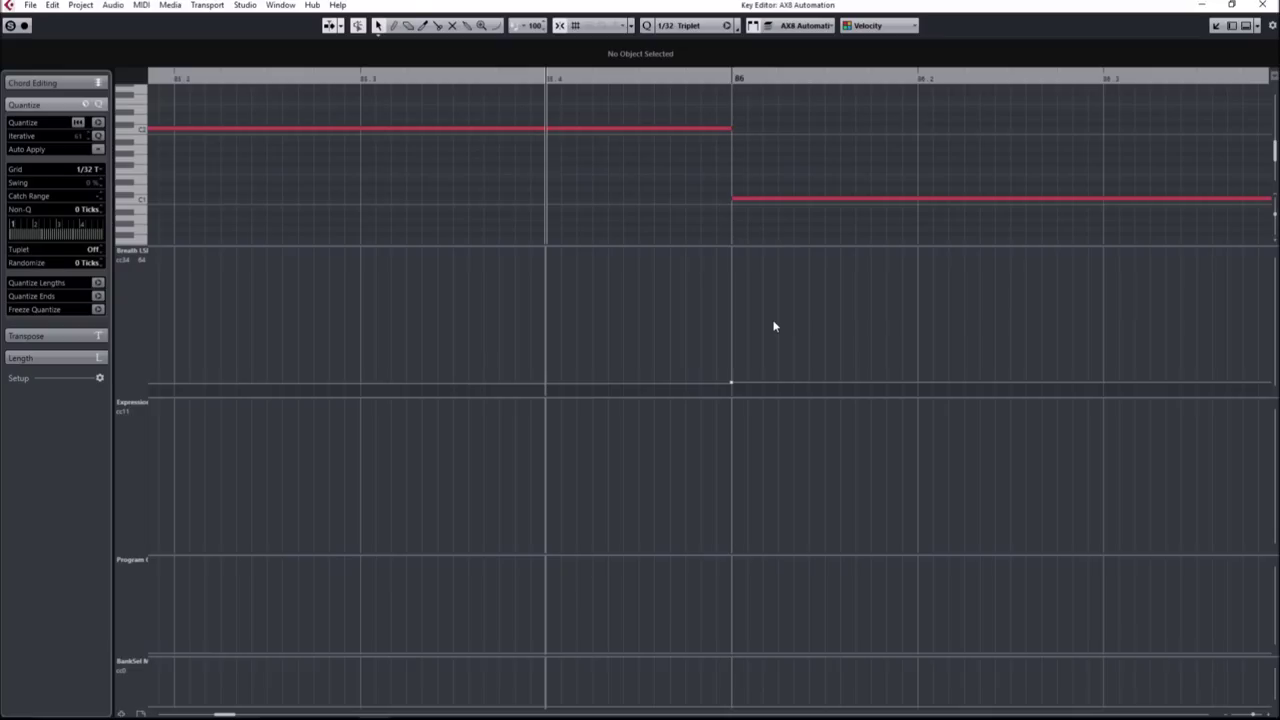
scroll(583, 283, "down", 4, "ctrl")
scroll(811, 297, "down", 3, "ctrl")
left_click_drag(546, 280, 848, 292)
scroll(900, 310, "down", 5, "ctrl")
Select the first CC34 event, then place the playback position at about 16.2.3 near bar 17
scroll(250, 330, "up", 4, "ctrl")
left_click_drag(380, 357, 12, 396)
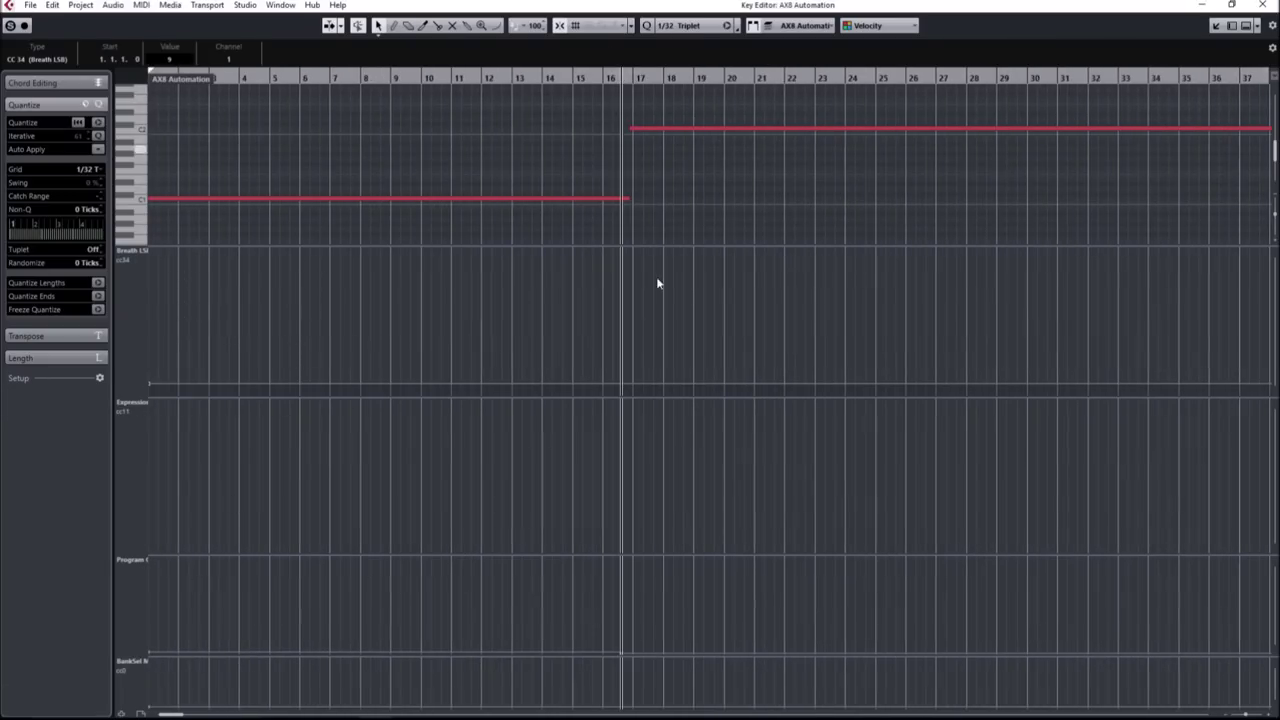
scroll(668, 337, "up", 8, "ctrl")
scroll(652, 552, "up", 2, "ctrl")
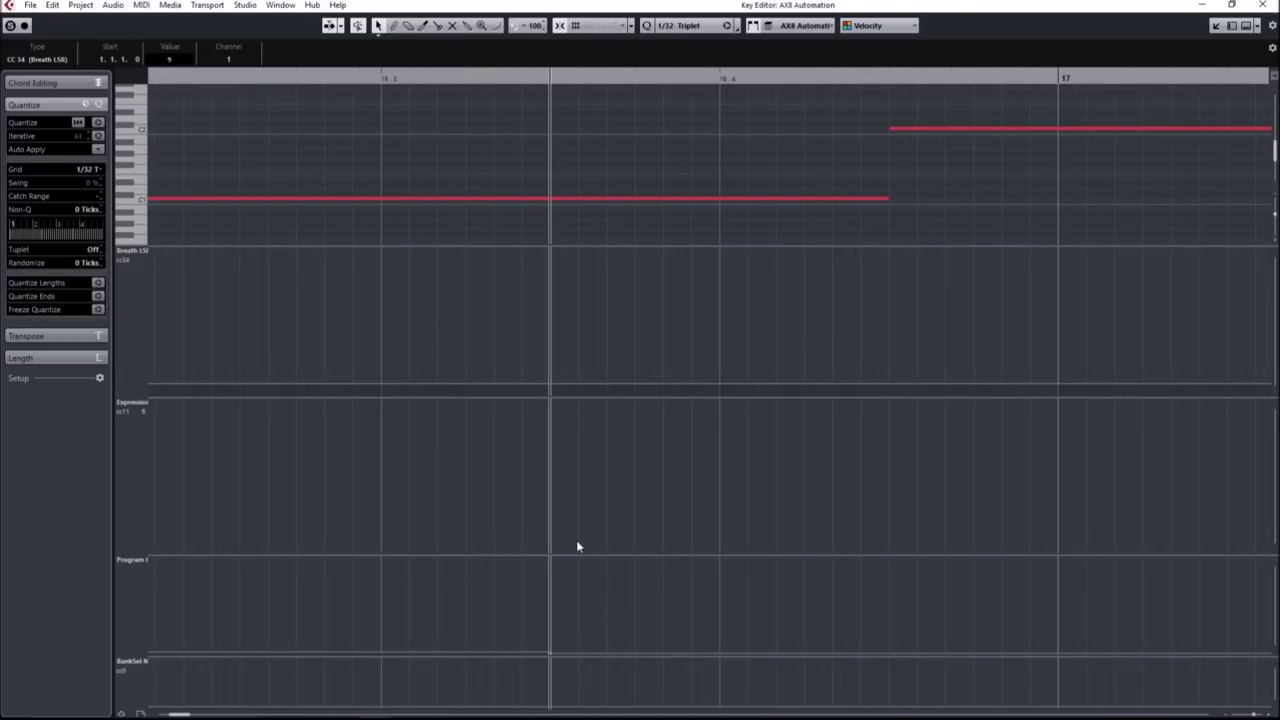
scroll(731, 517, "down", 6, "ctrl")
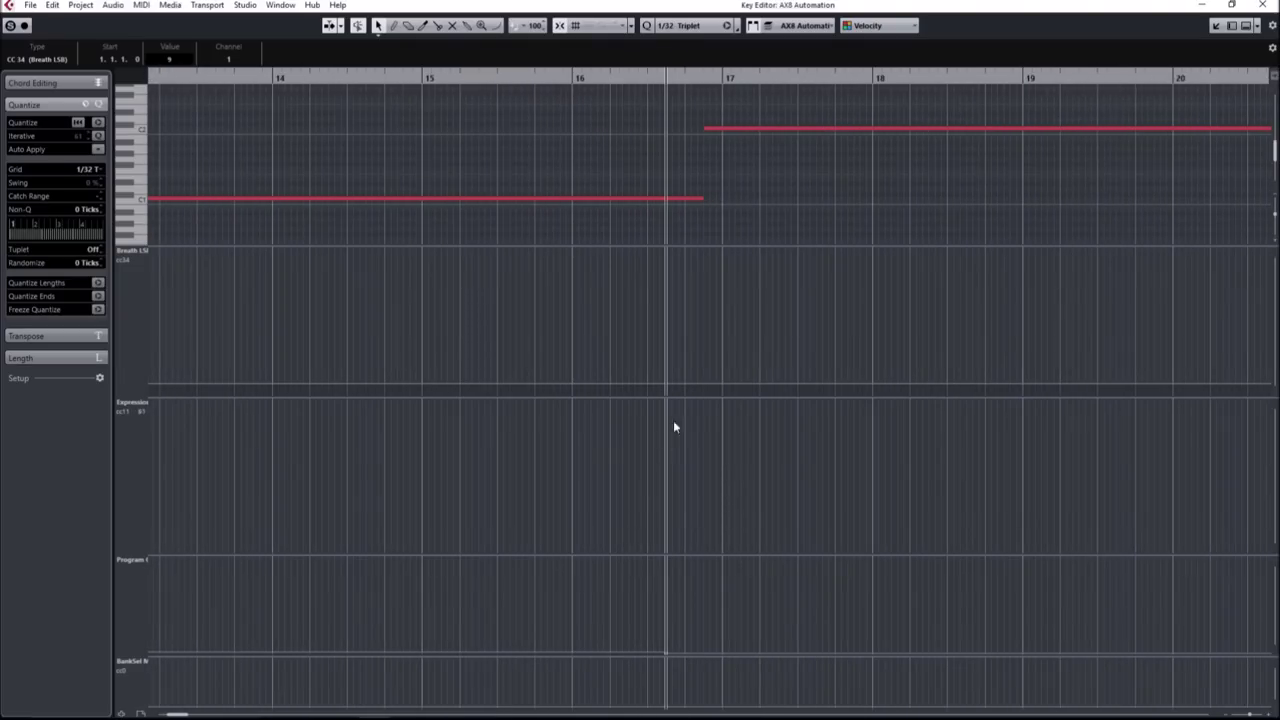
scroll(677, 411, "up", 3, "ctrl")
scroll(658, 427, "up", 2, "ctrl")
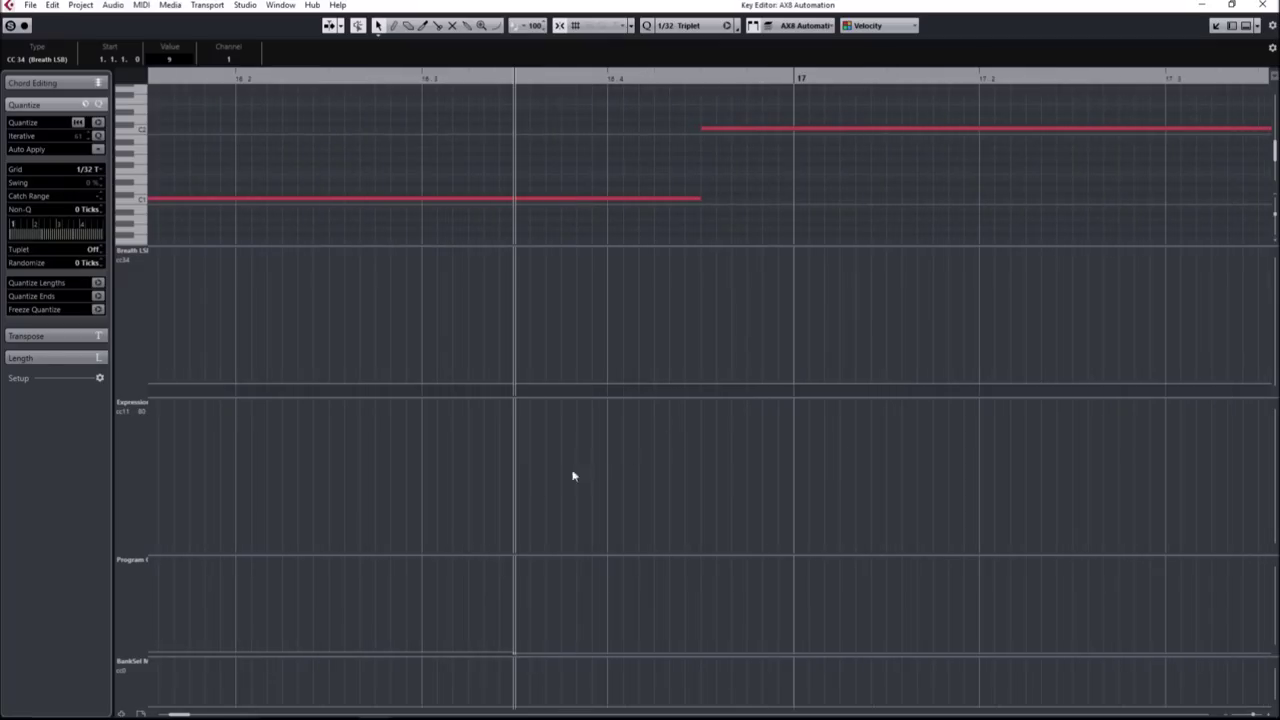
left_click(378, 103)
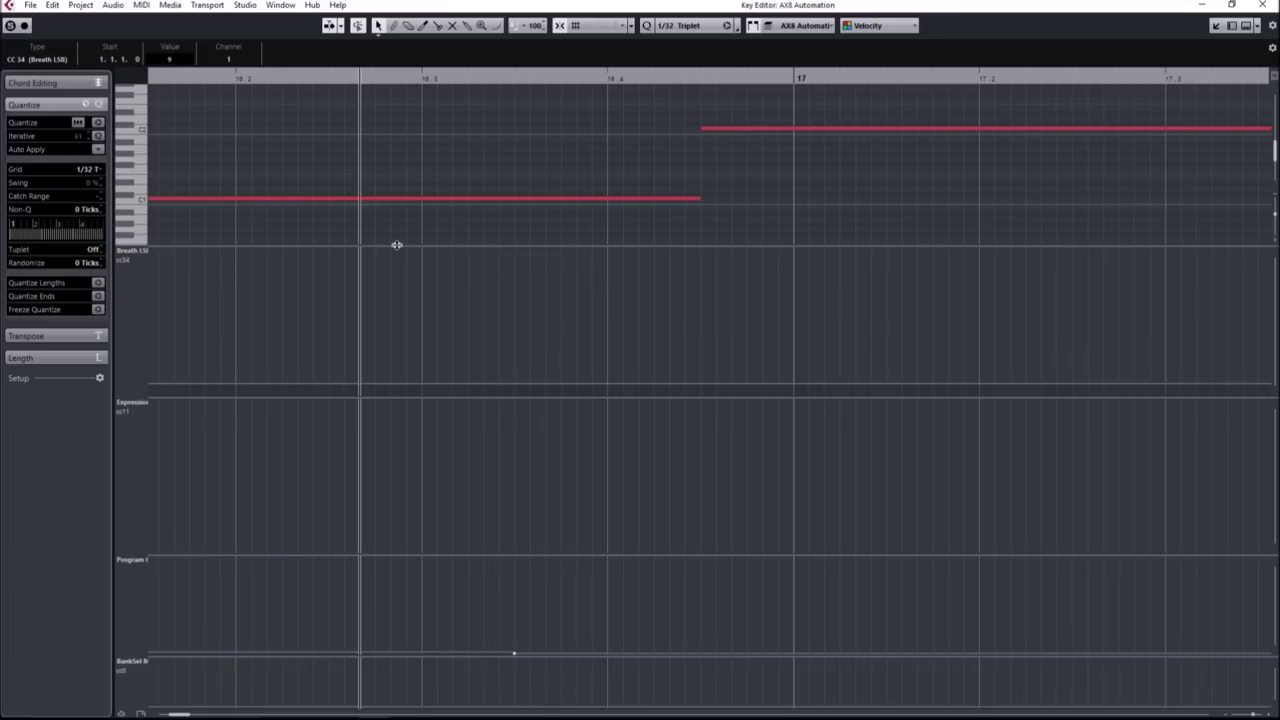
key("g")
key("g")
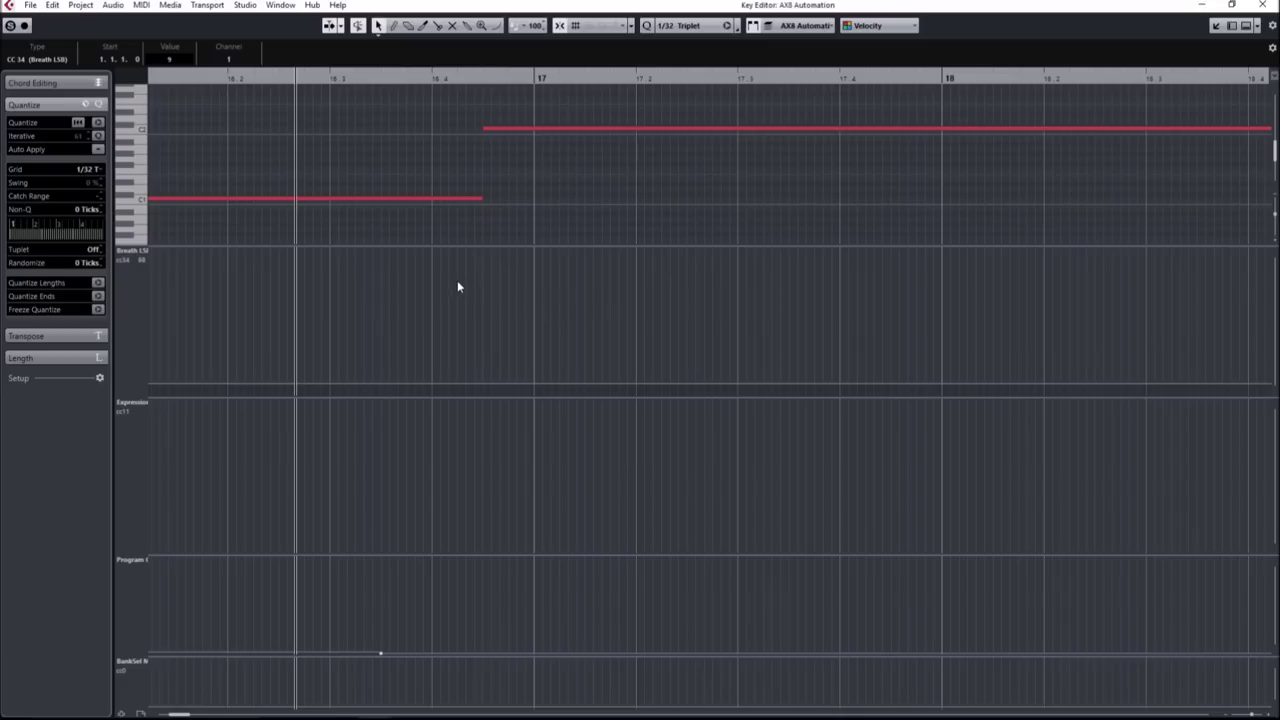
Zoom to bar 86 and set the playback position on the CC34 event there
scroll(383, 297, "down", 6)
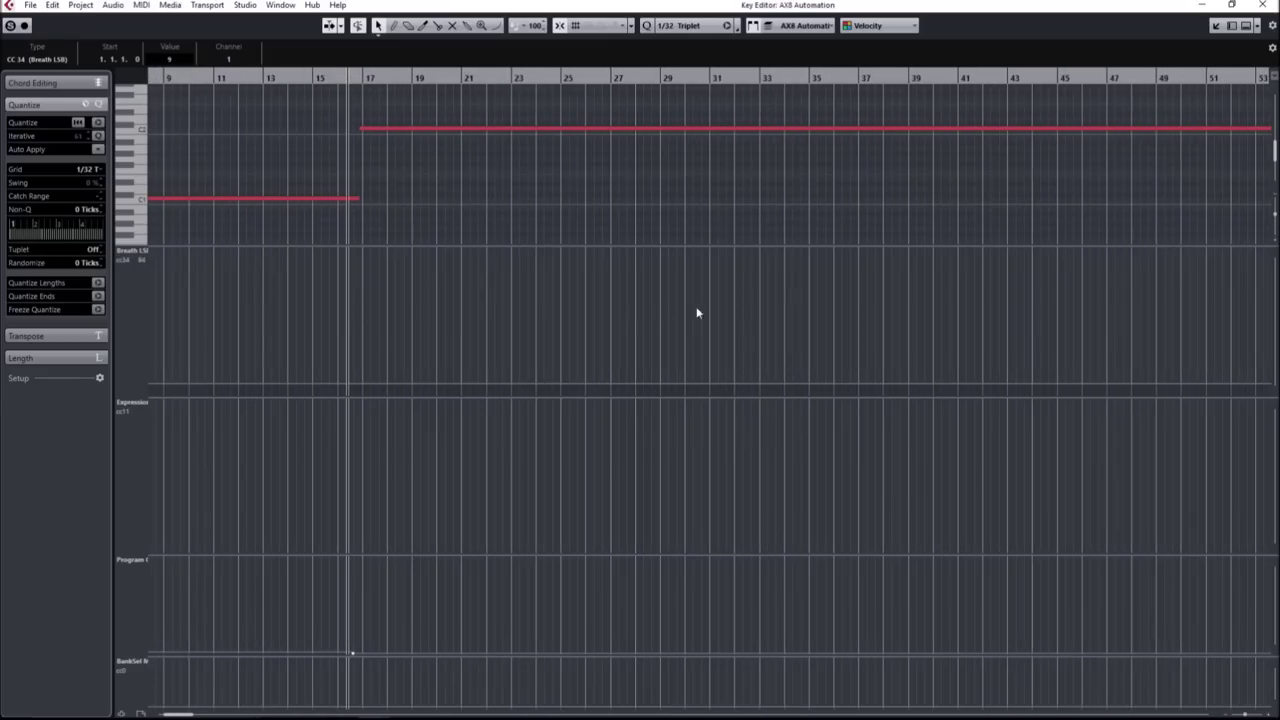
scroll(886, 306, "right", 5)
scroll(1083, 343, "right", 5)
scroll(583, 346, "right", 5)
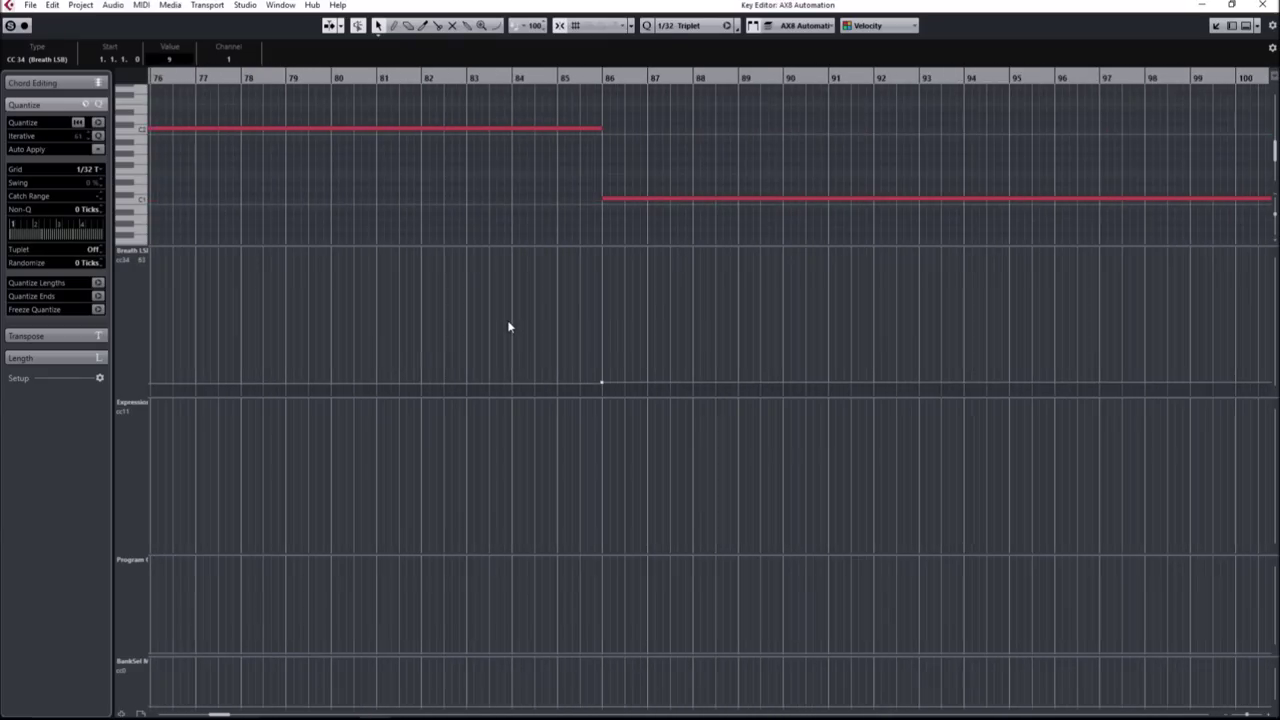
scroll(509, 326, "up", 4)
left_click(755, 80)
scroll(880, 380, "up", 3)
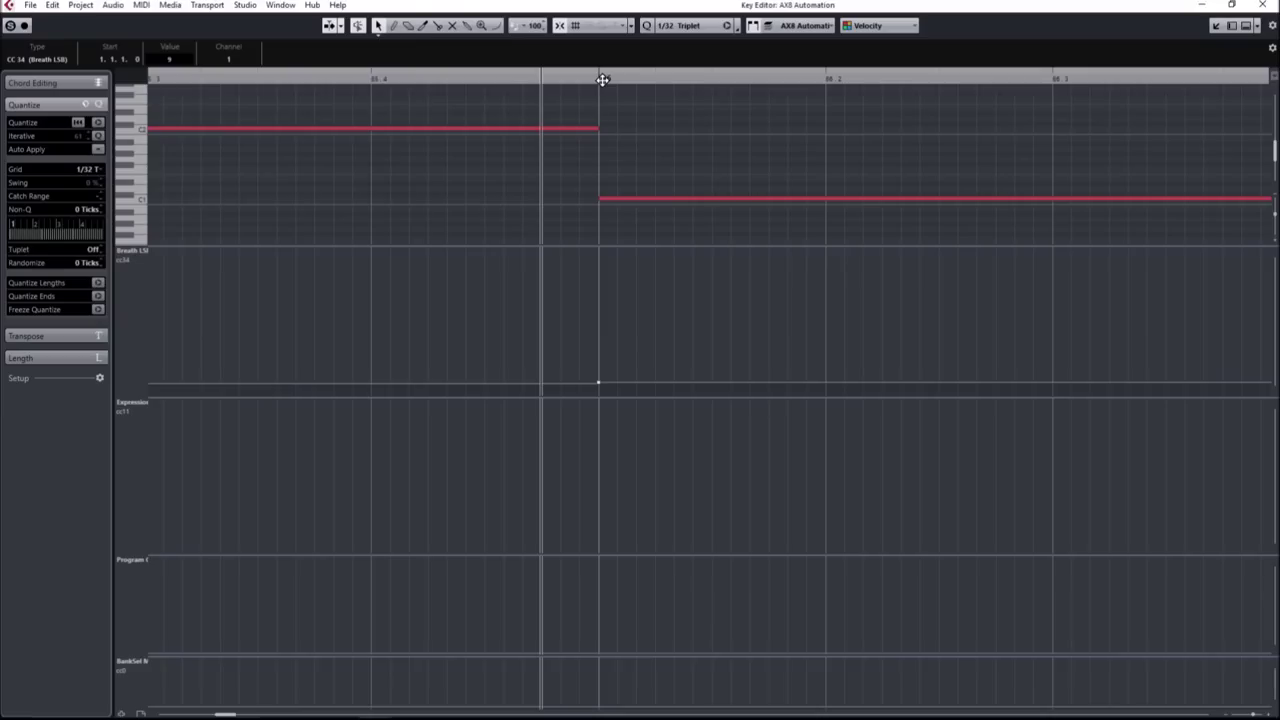
Compare positions just before and at bar 86, leaving the cursor on bar 86 and zooming out
left_click(486, 78)
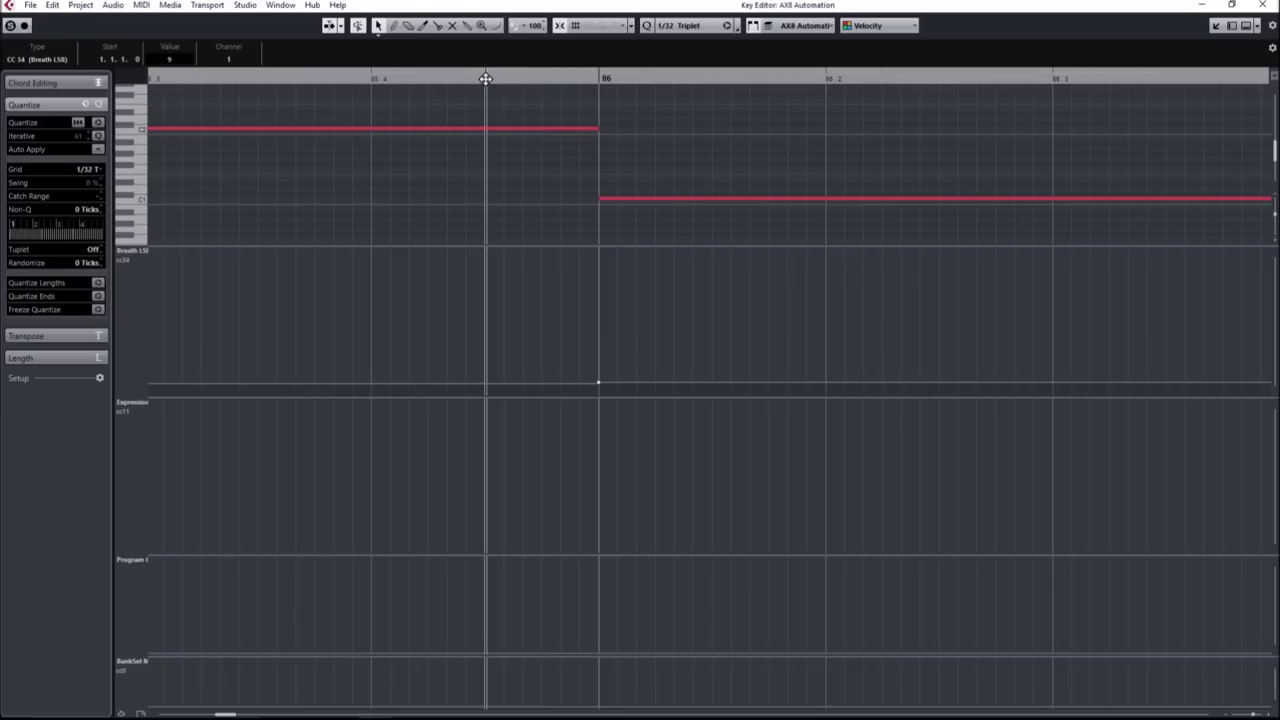
left_click(600, 78)
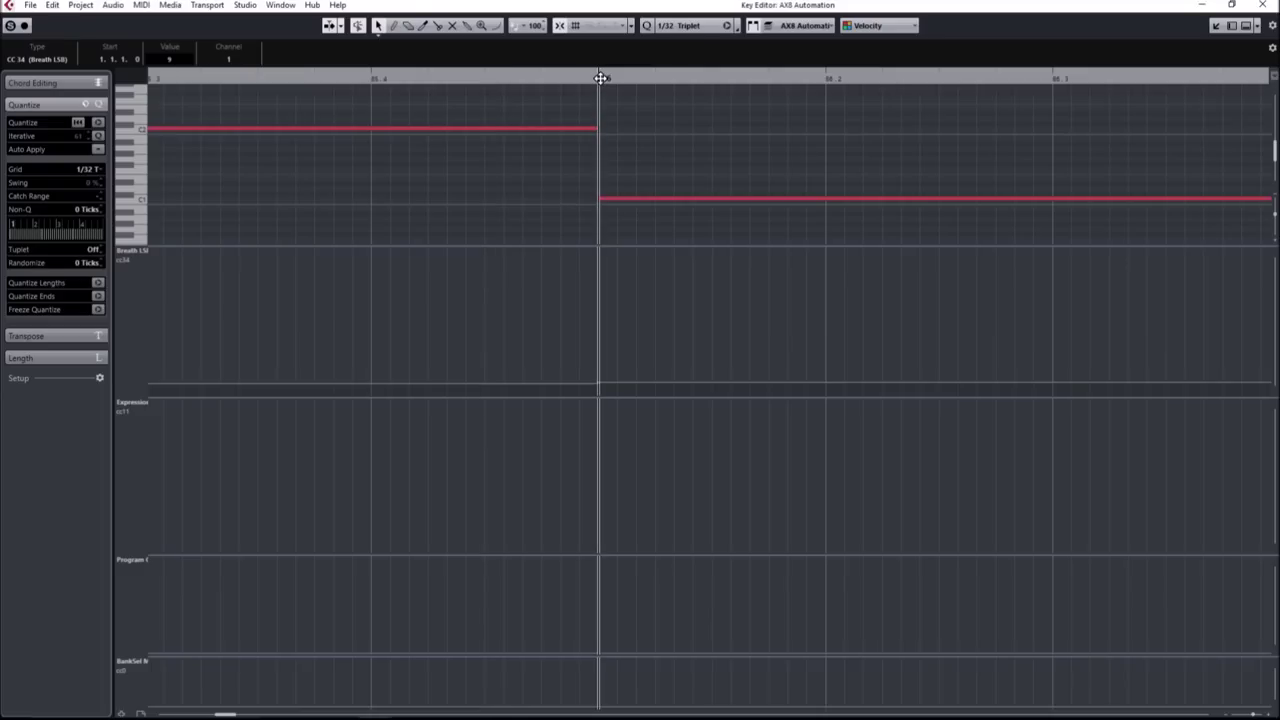
left_click(580, 72)
left_click(600, 72)
scroll(400, 294, "down", 3)
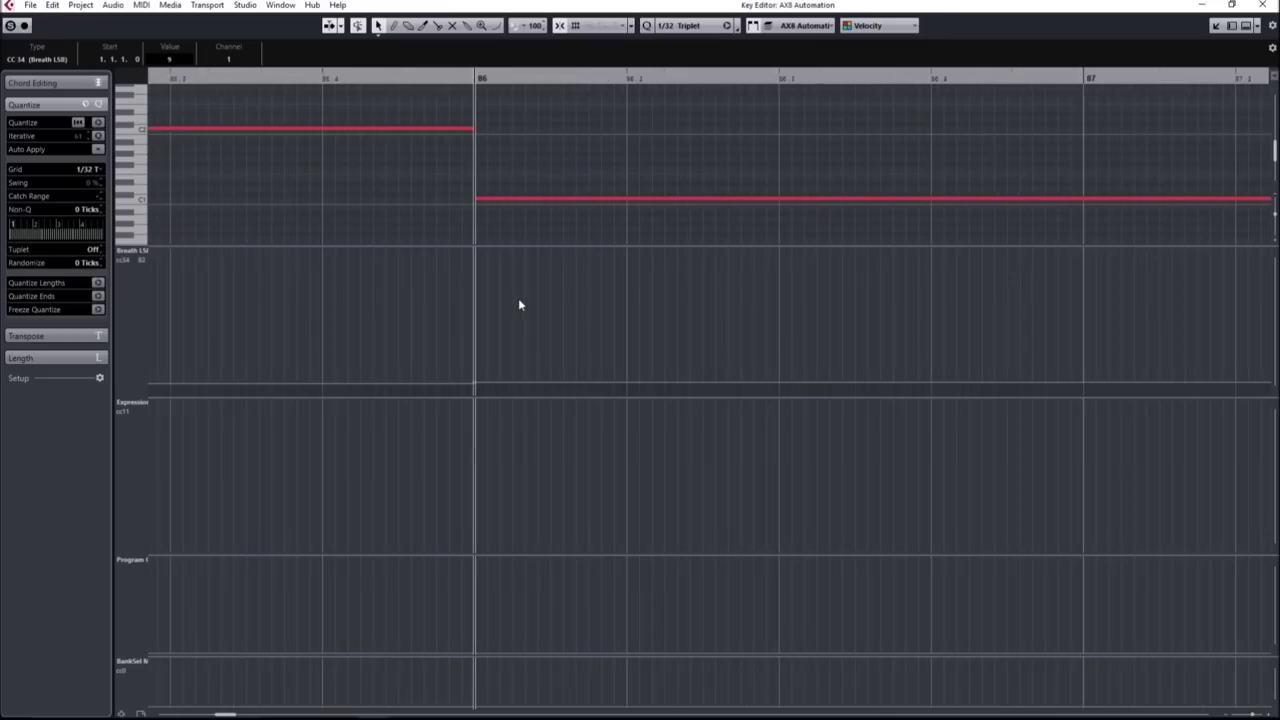
scroll(518, 305, "up", 1)
left_click(372, 78)
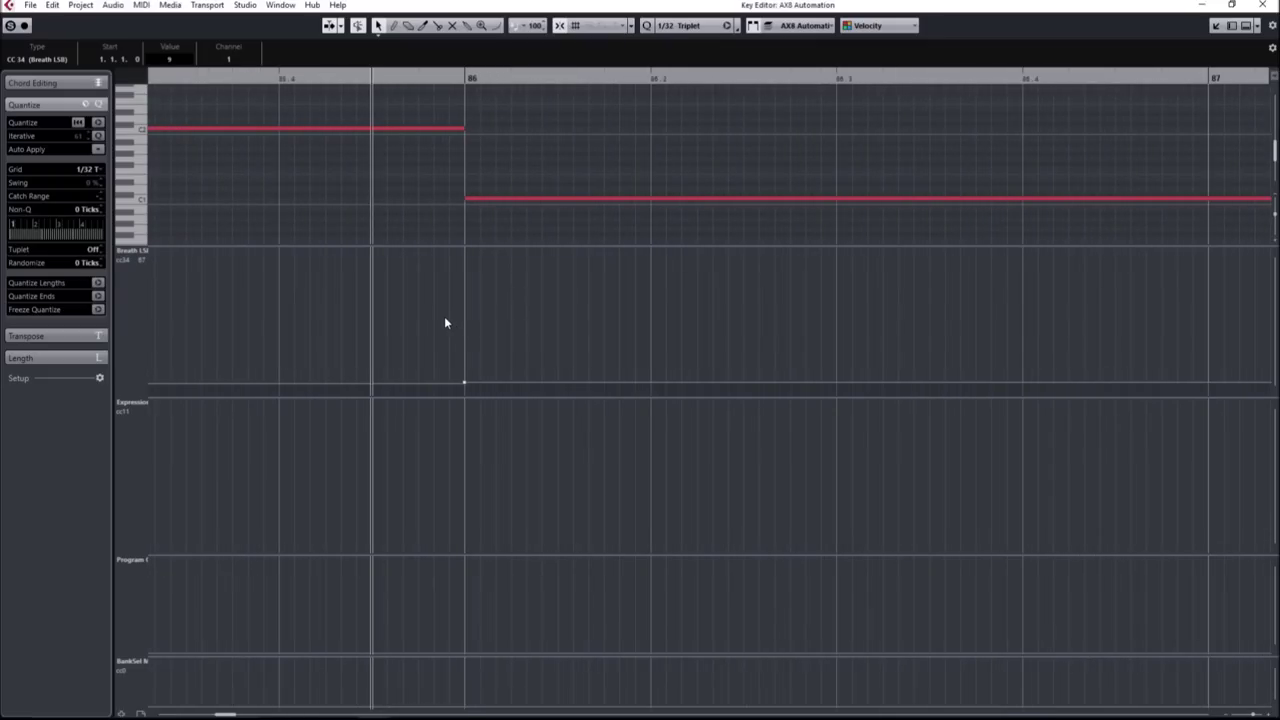
scroll(448, 340, "up", 3)
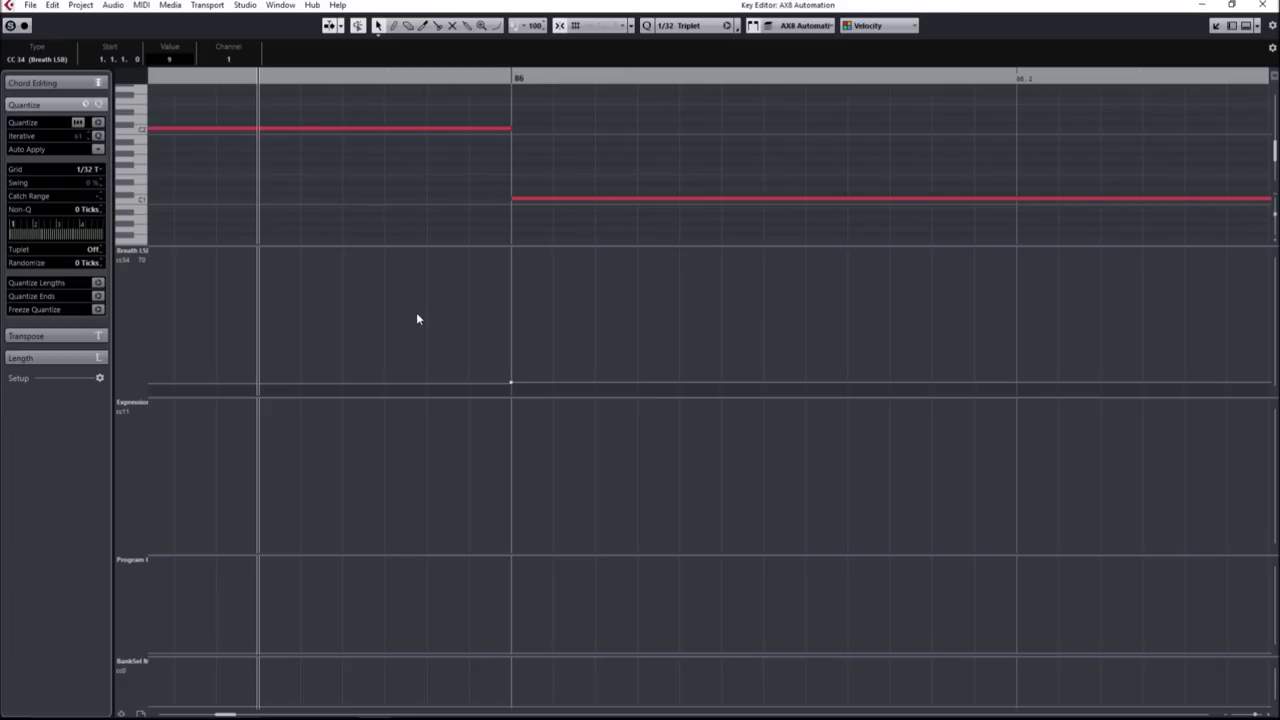
scroll(589, 300, "down", 12)
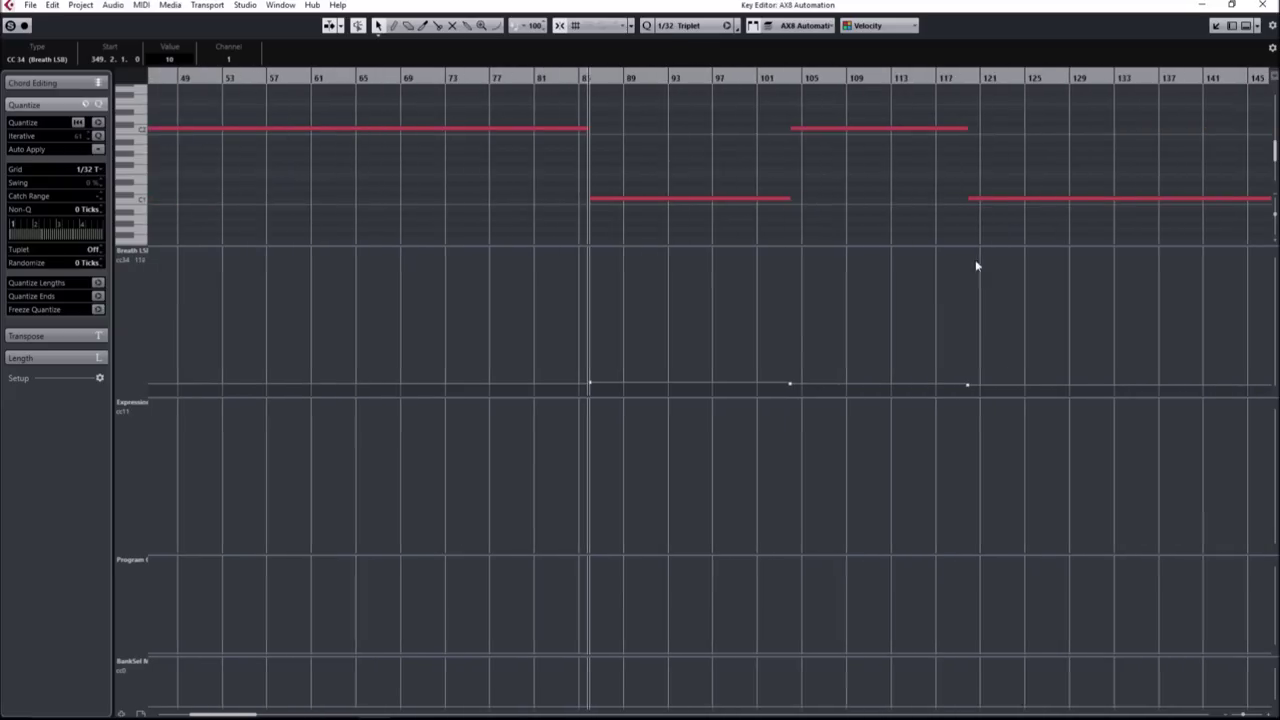
scroll(951, 277, "right", 2)
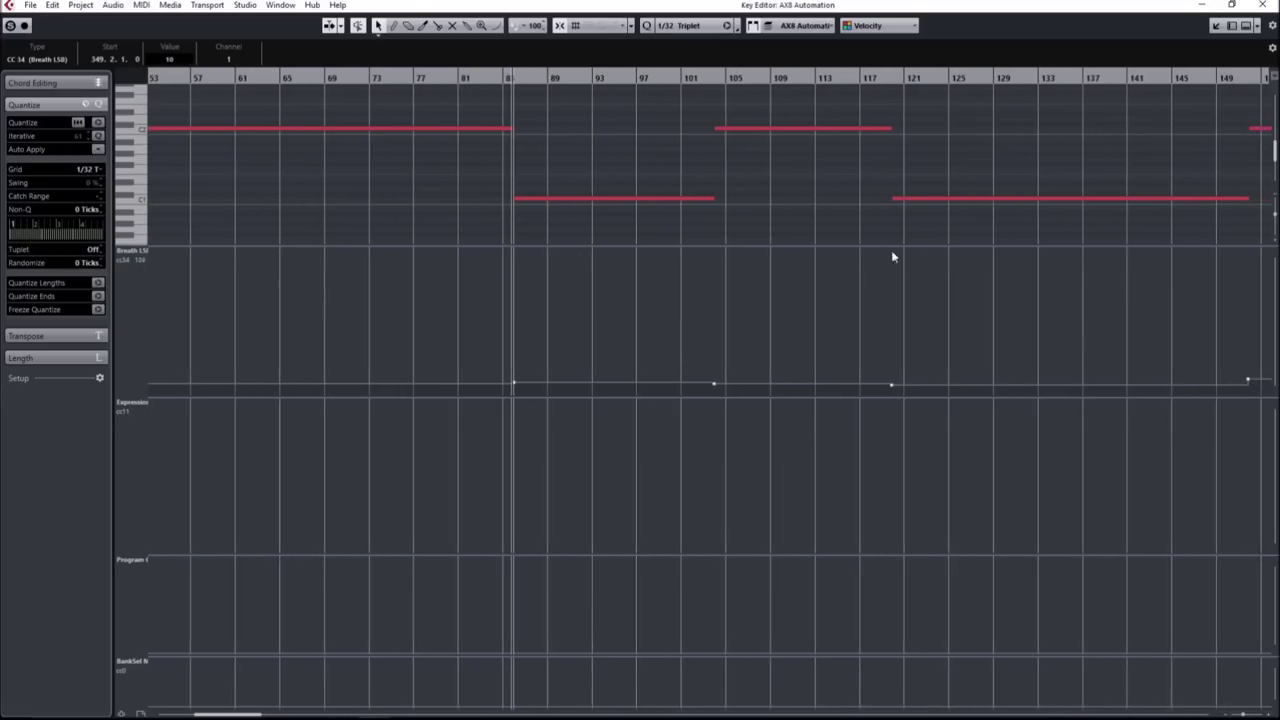
left_click_drag(460, 320, 1034, 386)
scroll(451, 315, "right", 10)
scroll(886, 306, "right", 9)
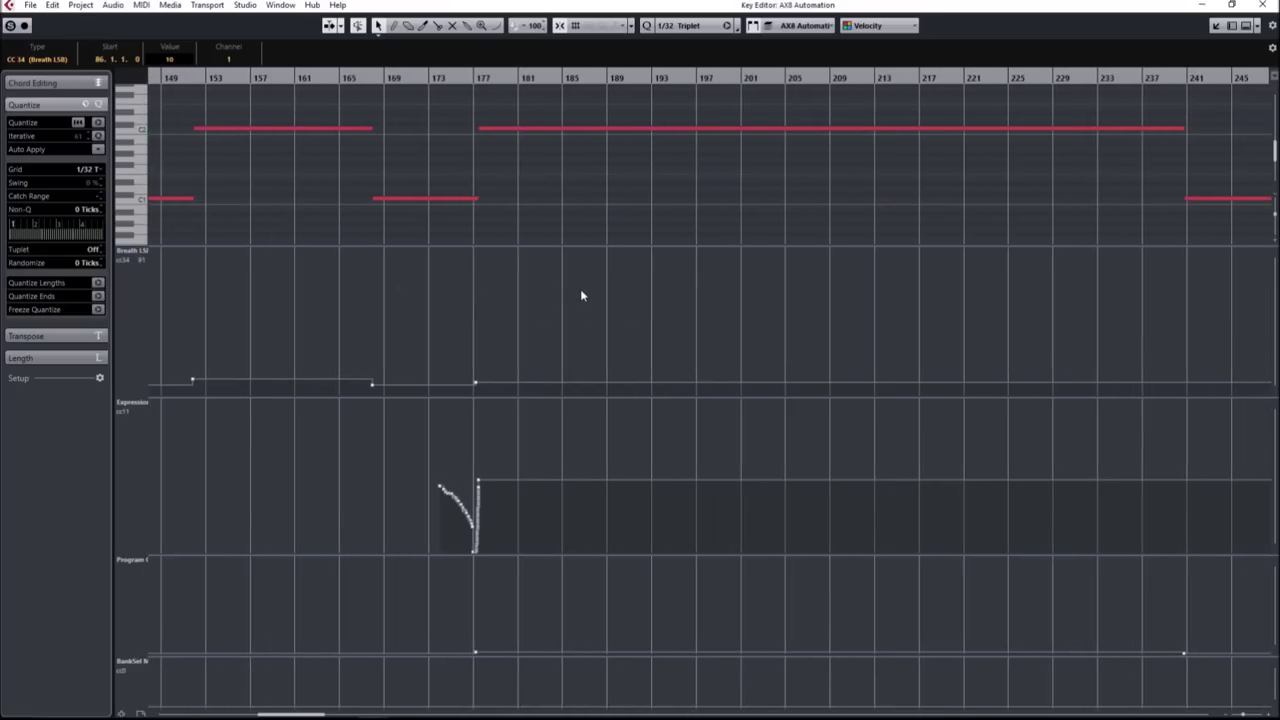
left_click(586, 291)
left_click(468, 640)
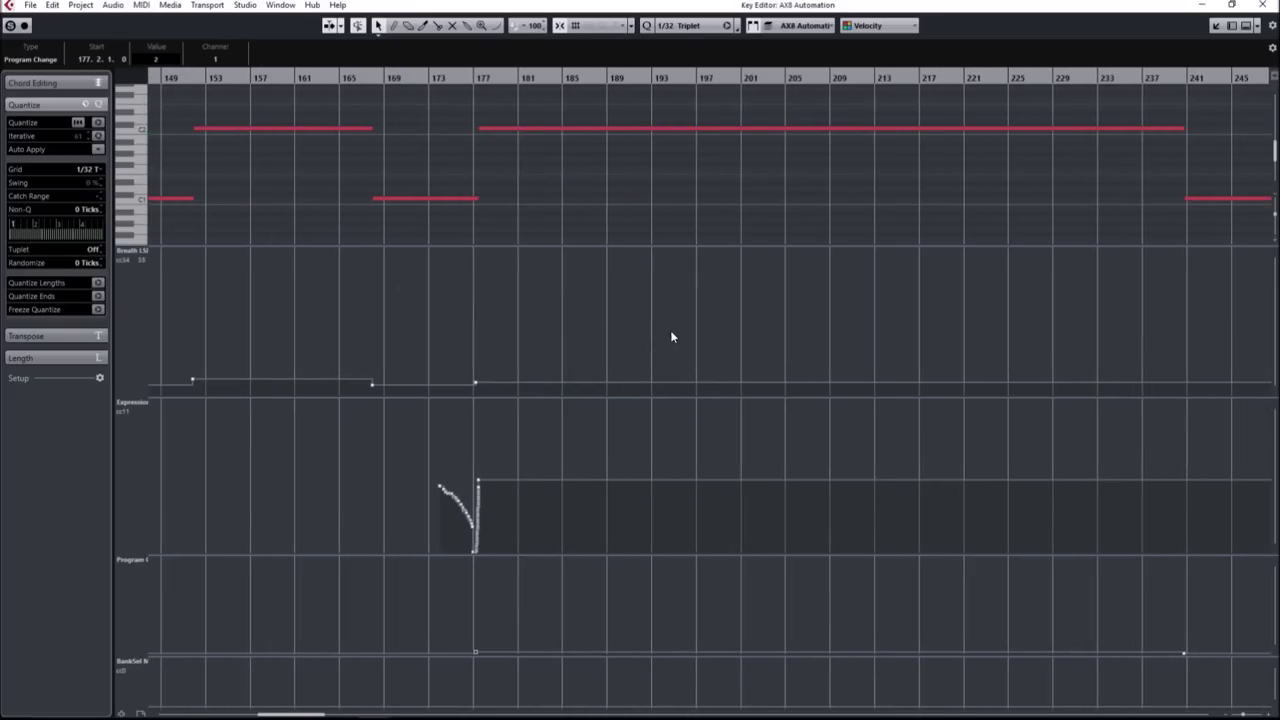
scroll(640, 320, "right", 4)
scroll(763, 321, "right", 20)
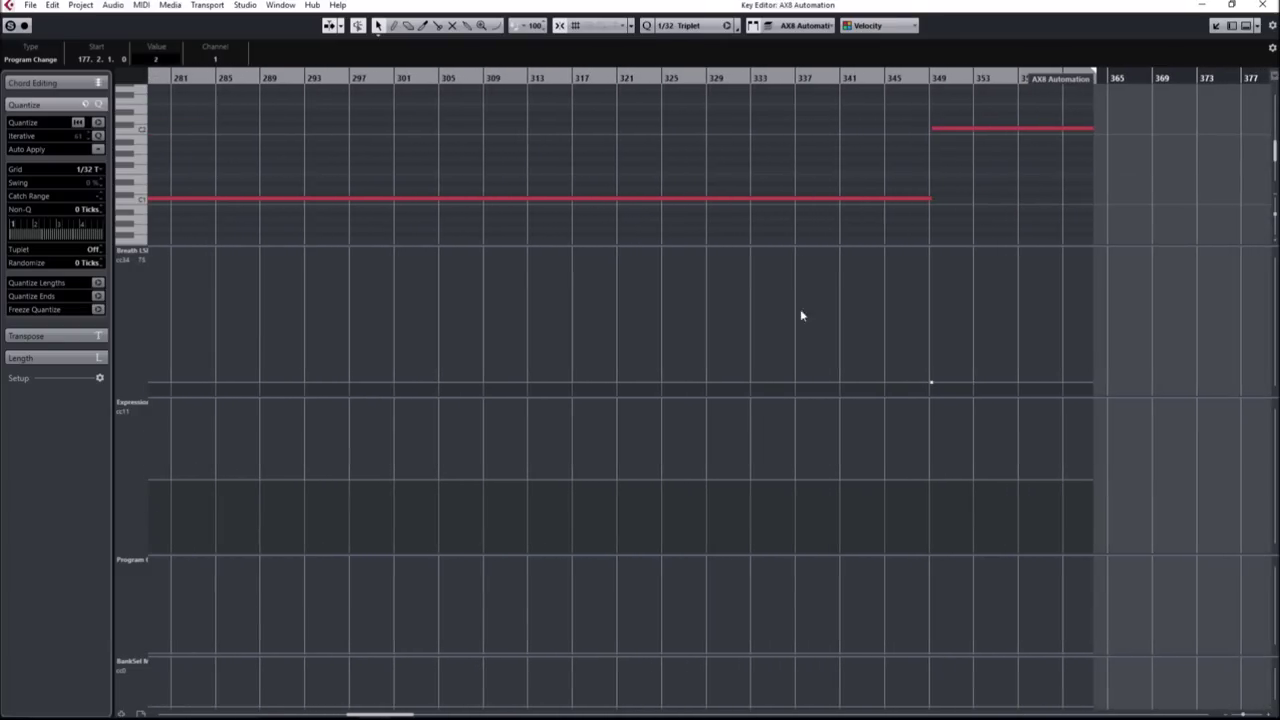
left_click_drag(857, 312, 998, 390)
scroll(838, 341, "left", 1)
scroll(838, 341, "left", 20)
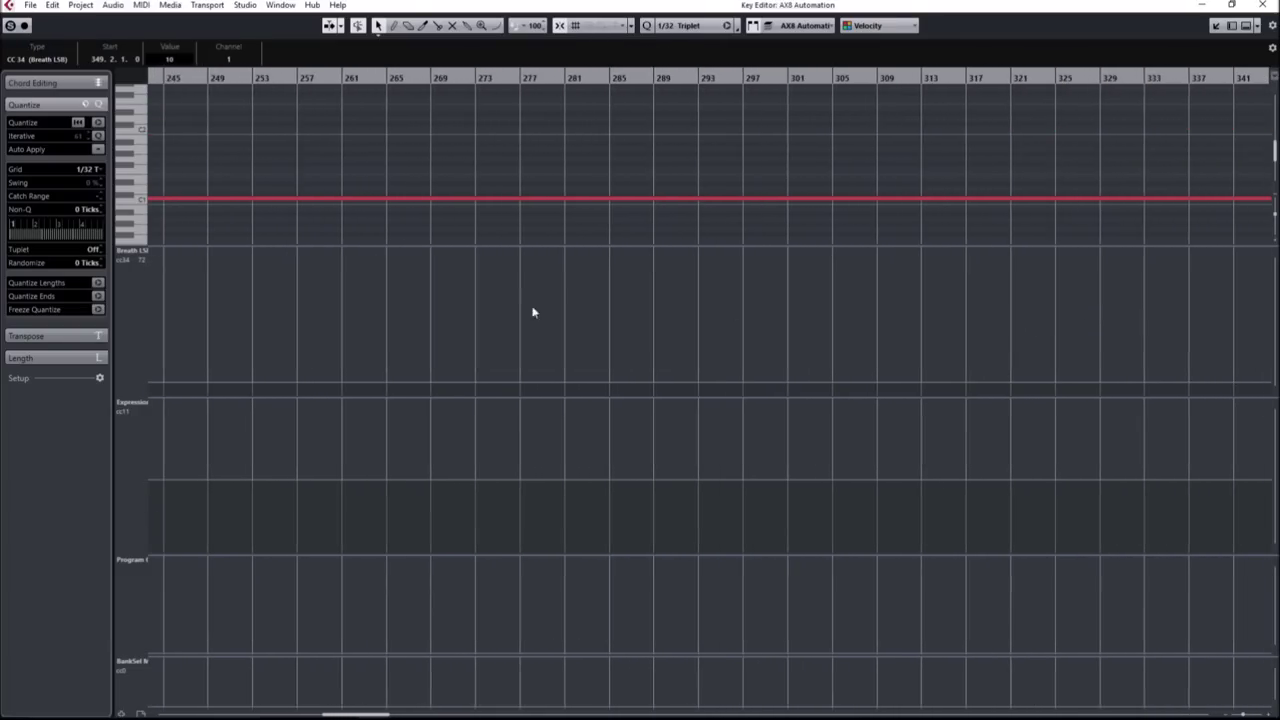
scroll(798, 336, "left", 14)
left_click(831, 320)
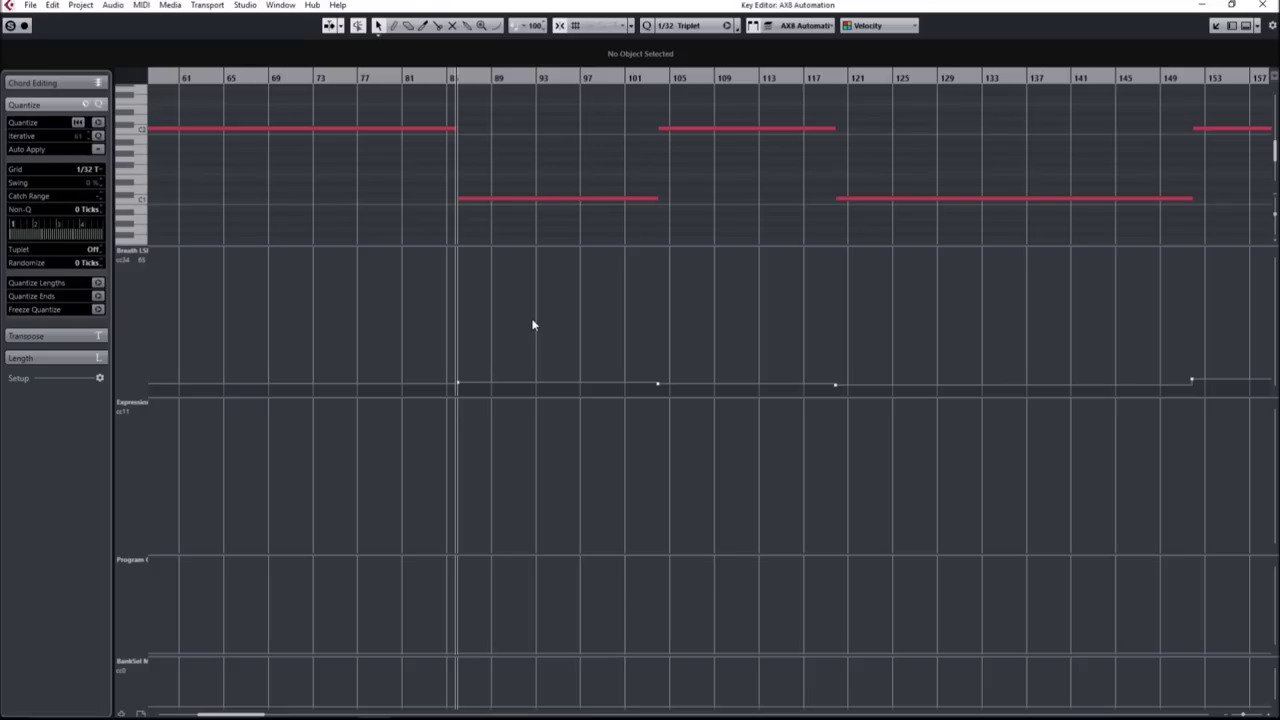
key("space")
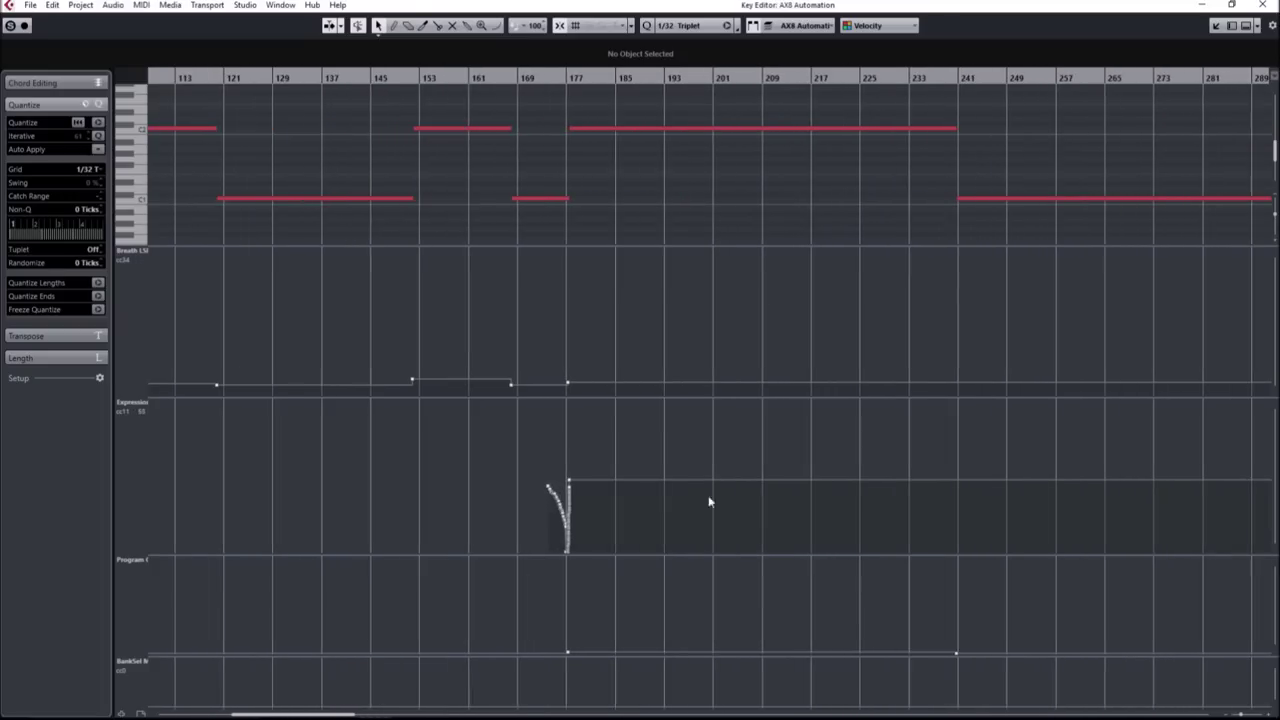
key("h")
key("h")
key("h")
key("h")
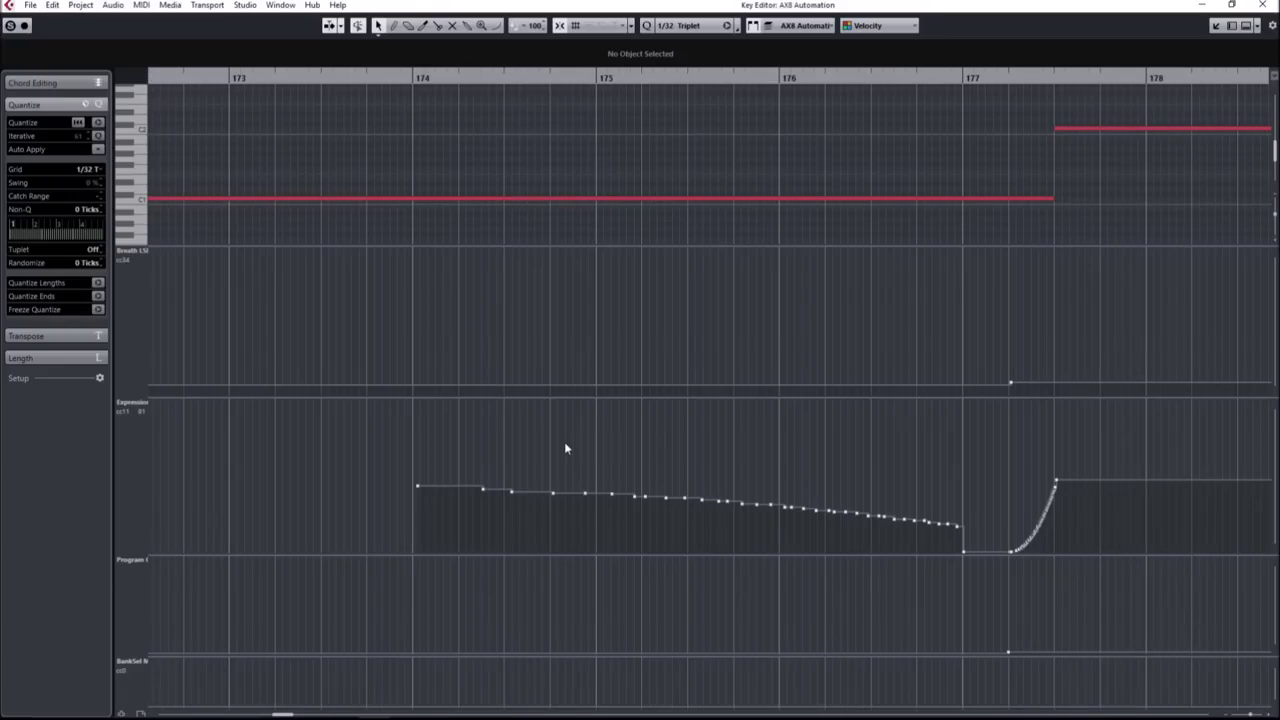
left_click_drag(390, 453, 992, 549)
left_click(980, 442)
left_click_drag(380, 443, 988, 525)
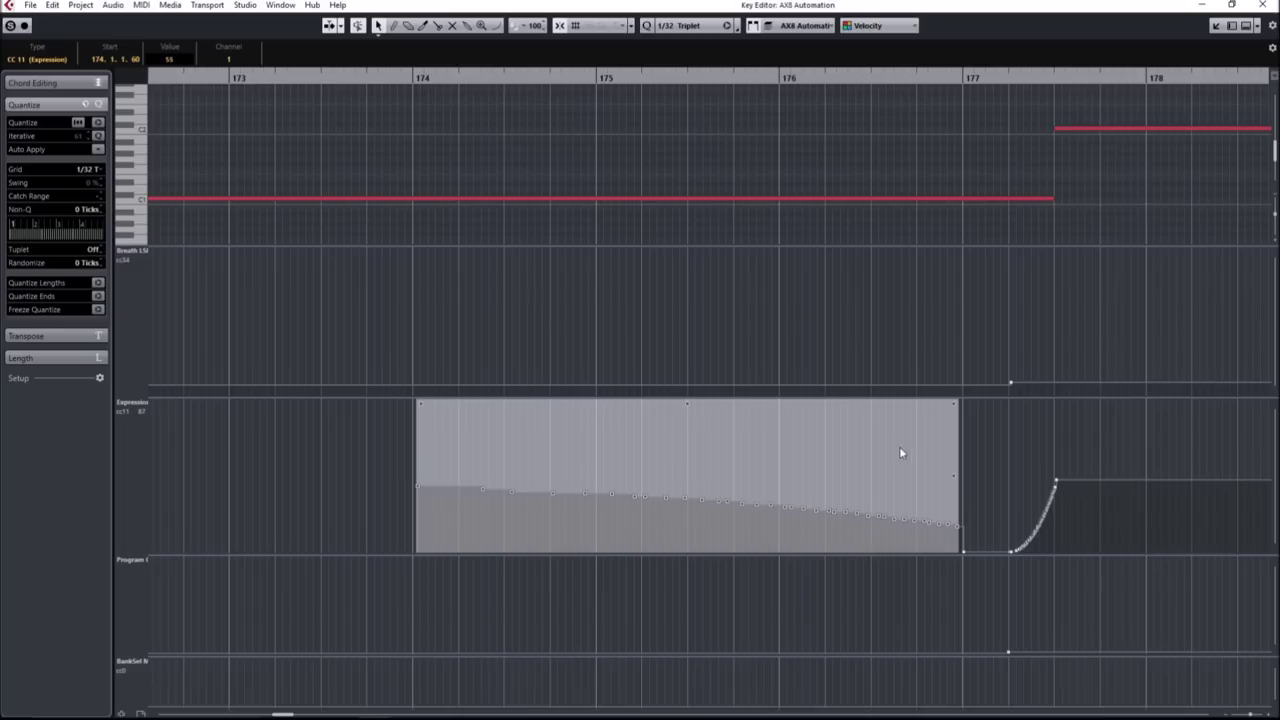
left_click(981, 437)
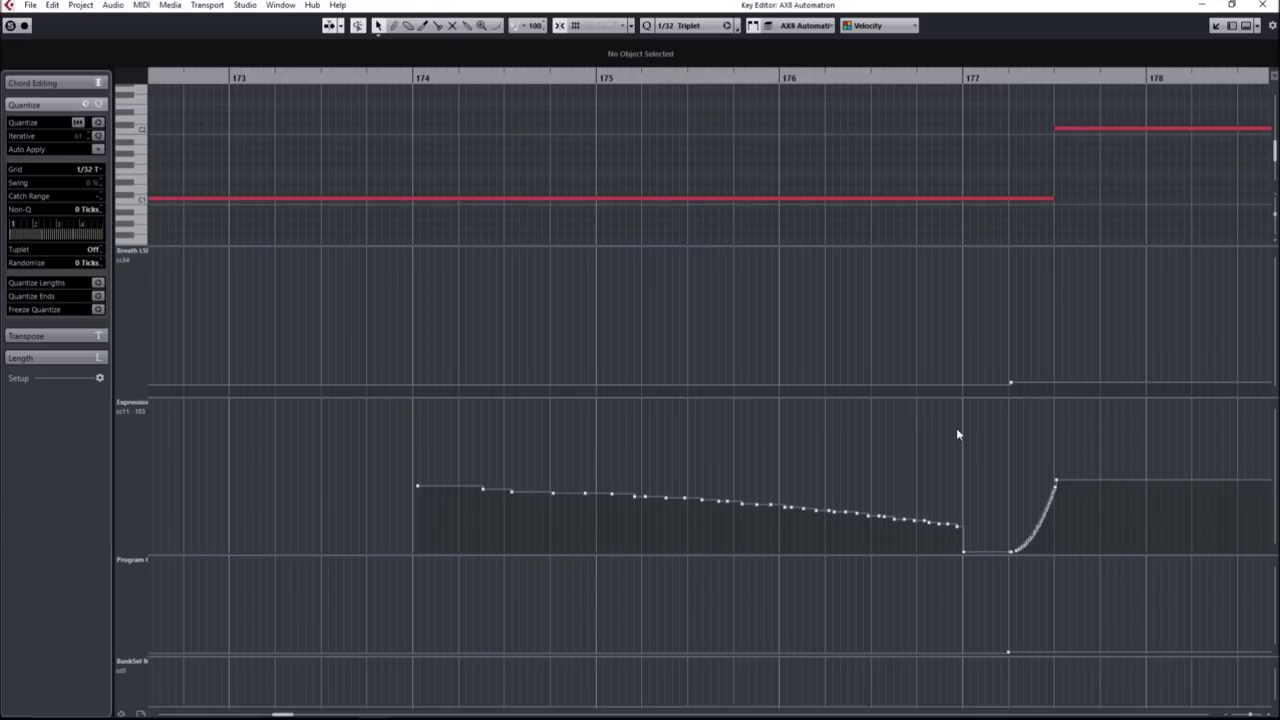
key("h")
left_click_drag(851, 537, 922, 557)
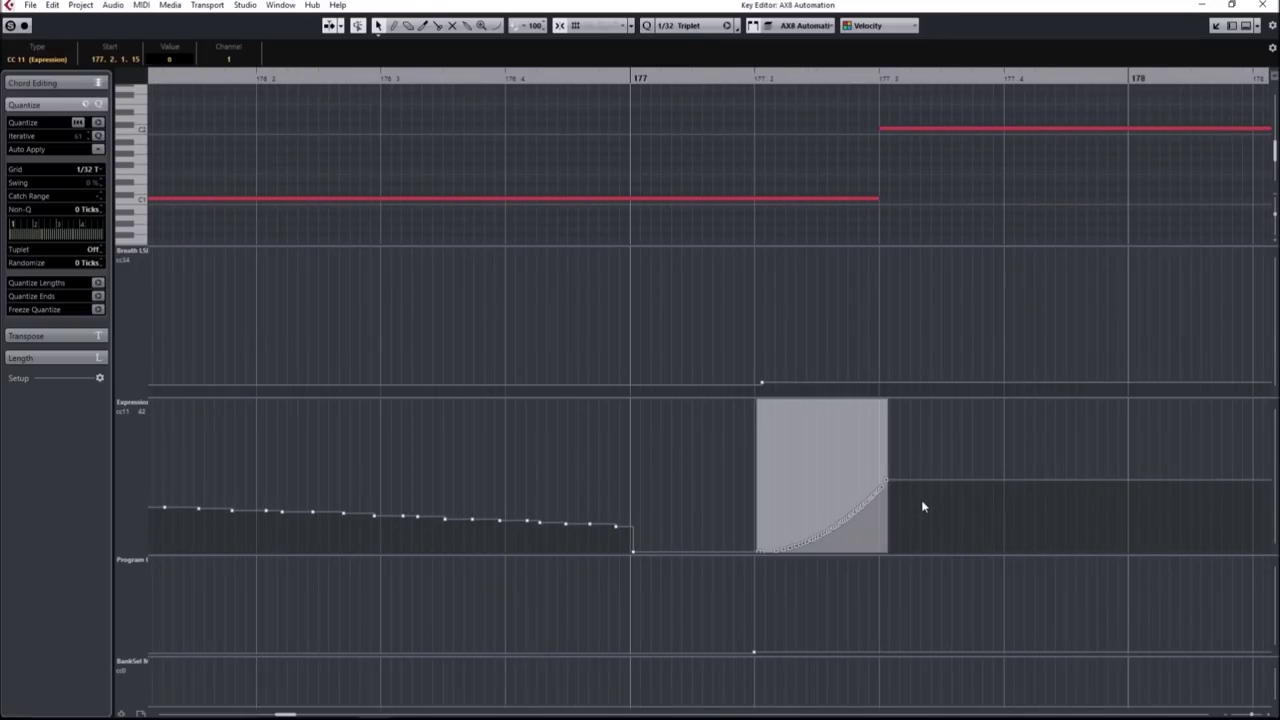
scroll(923, 507, "right", 5)
left_click(889, 466)
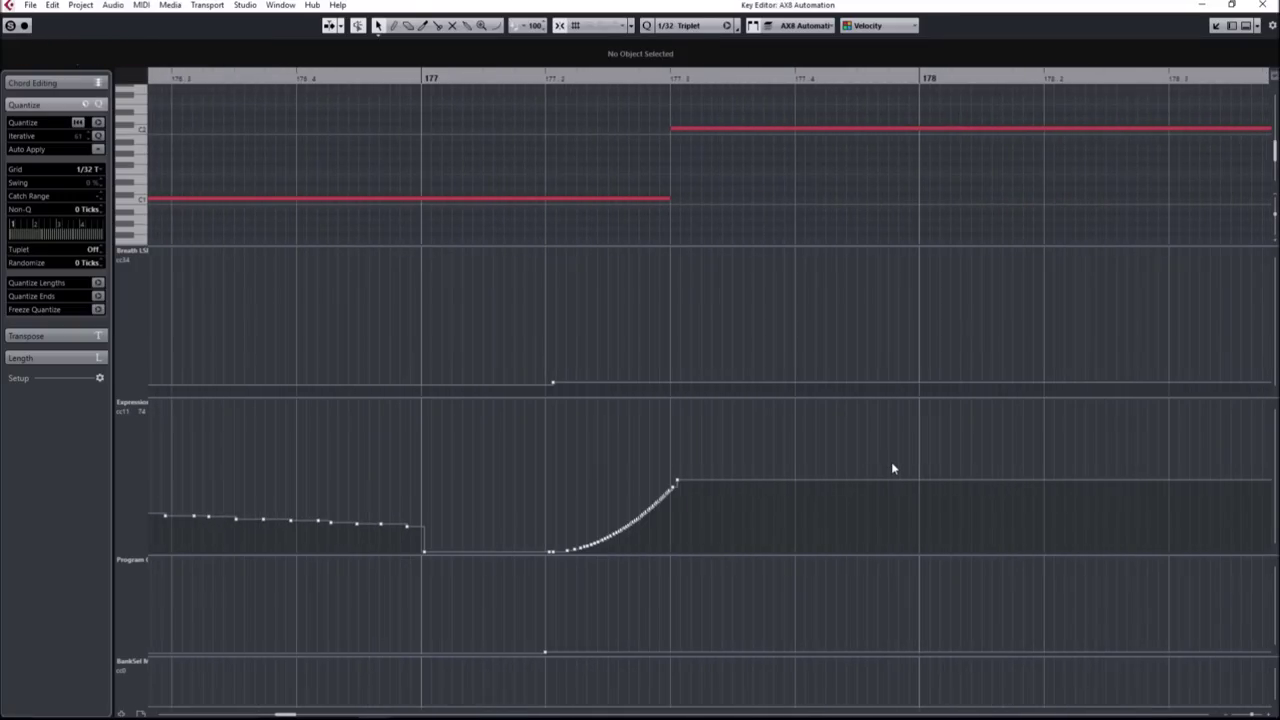
key("g")
key("g")
key("g")
key("g")
key("g")
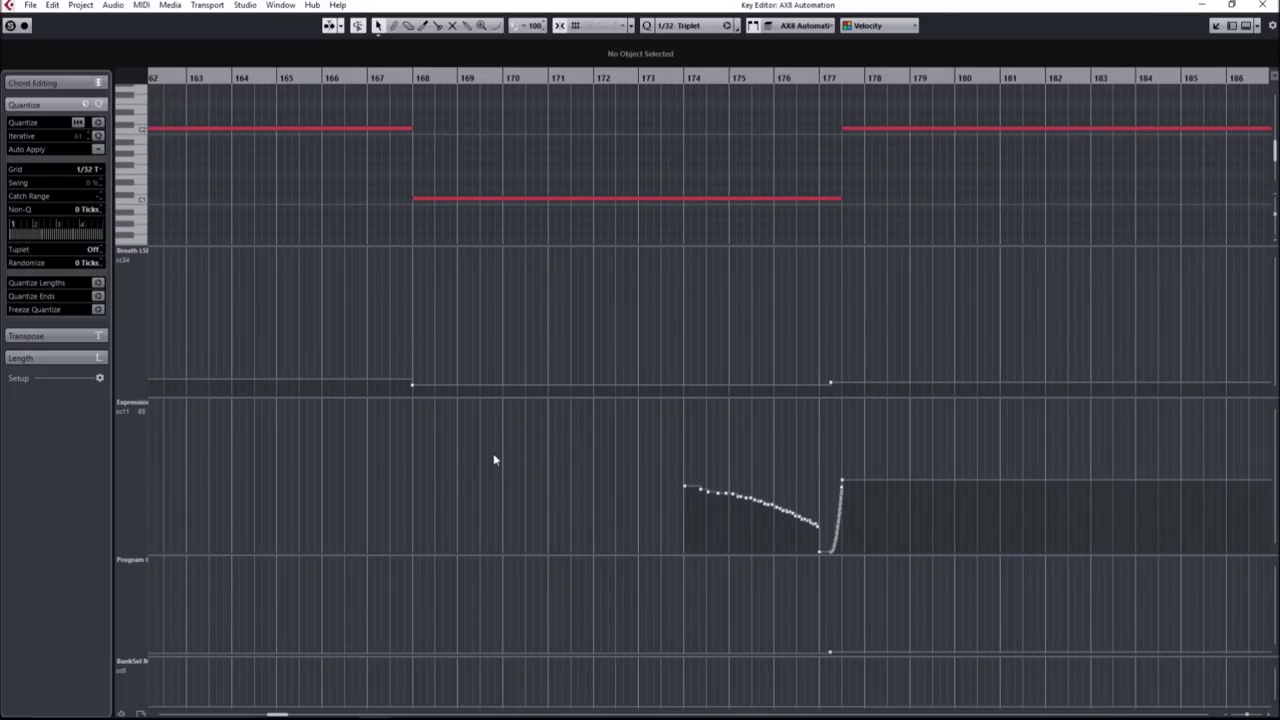
key("g")
scroll(669, 471, "right", 3)
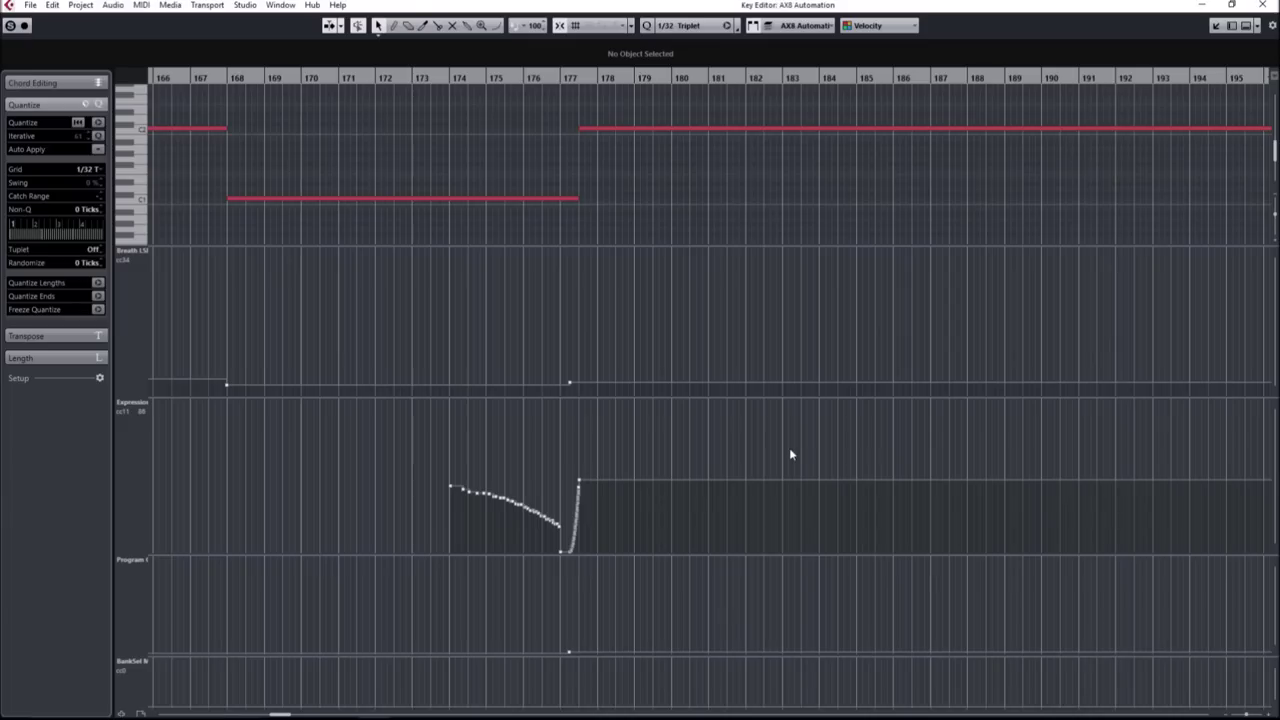
key("shift+f")
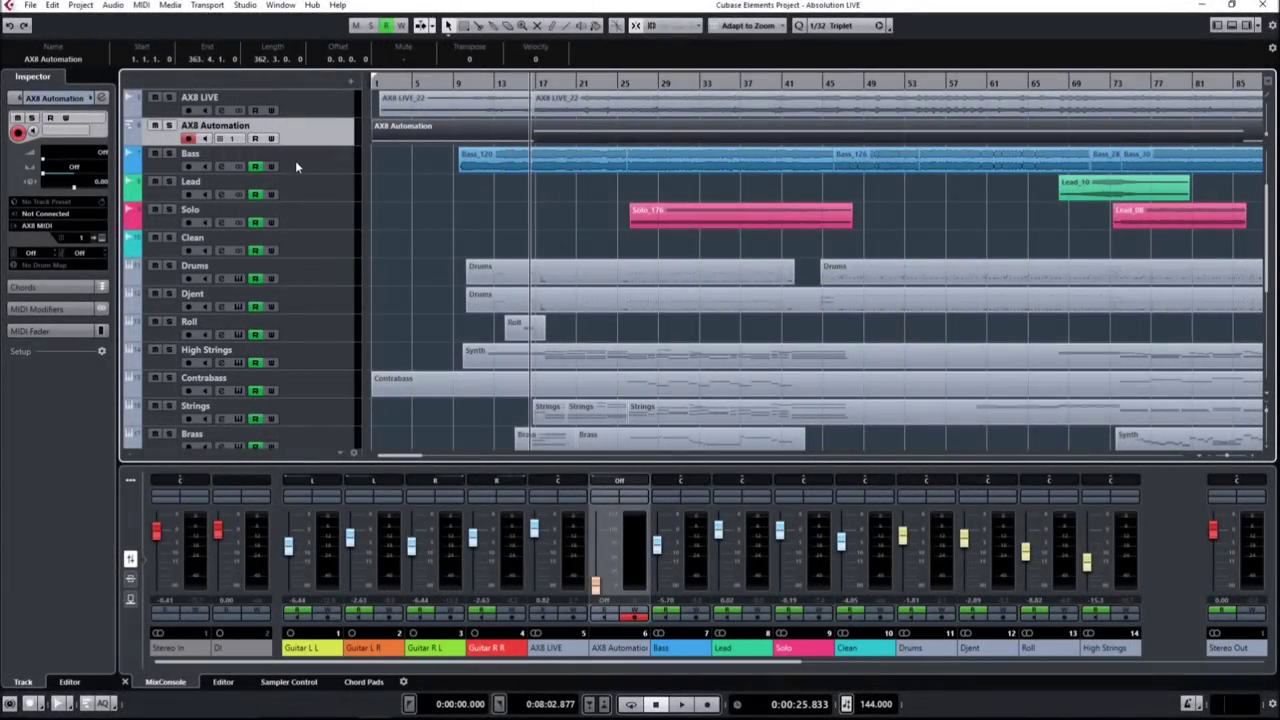
Review the AX8 MIDI ports in Studio Setup, then reopen the AX8 Automation part in the Key Editor
left_click(246, 5)
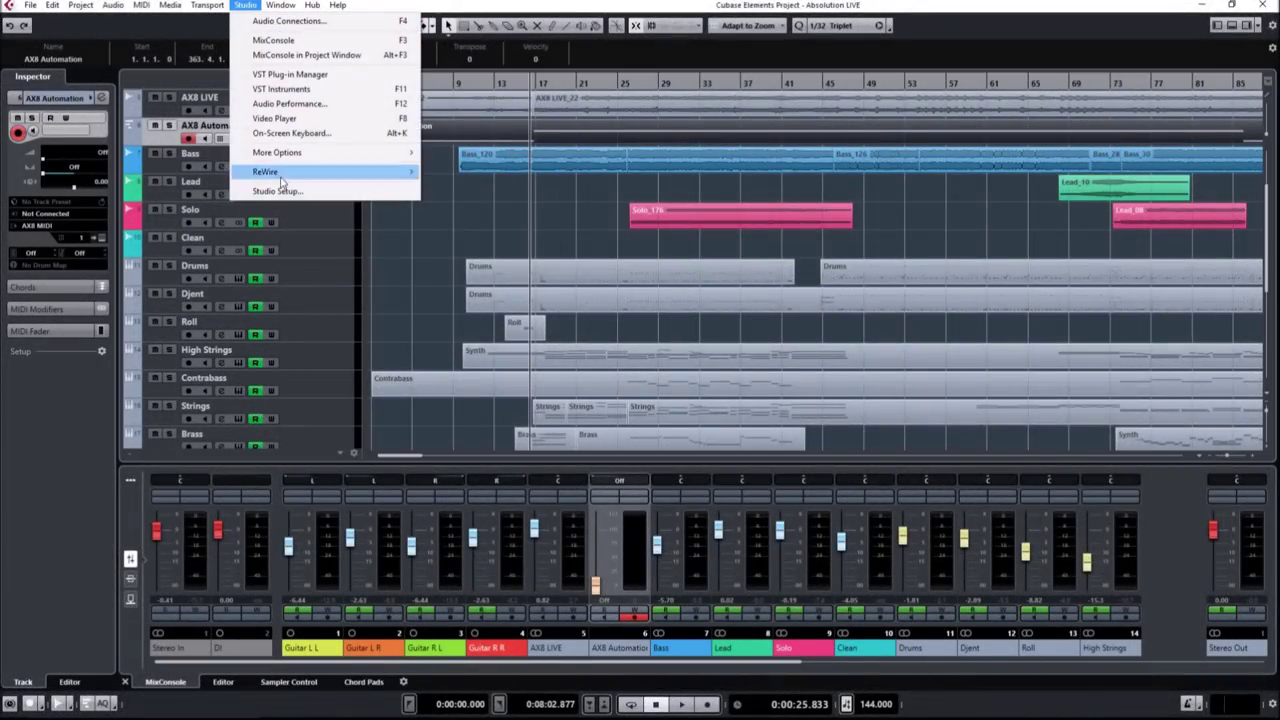
left_click(277, 191)
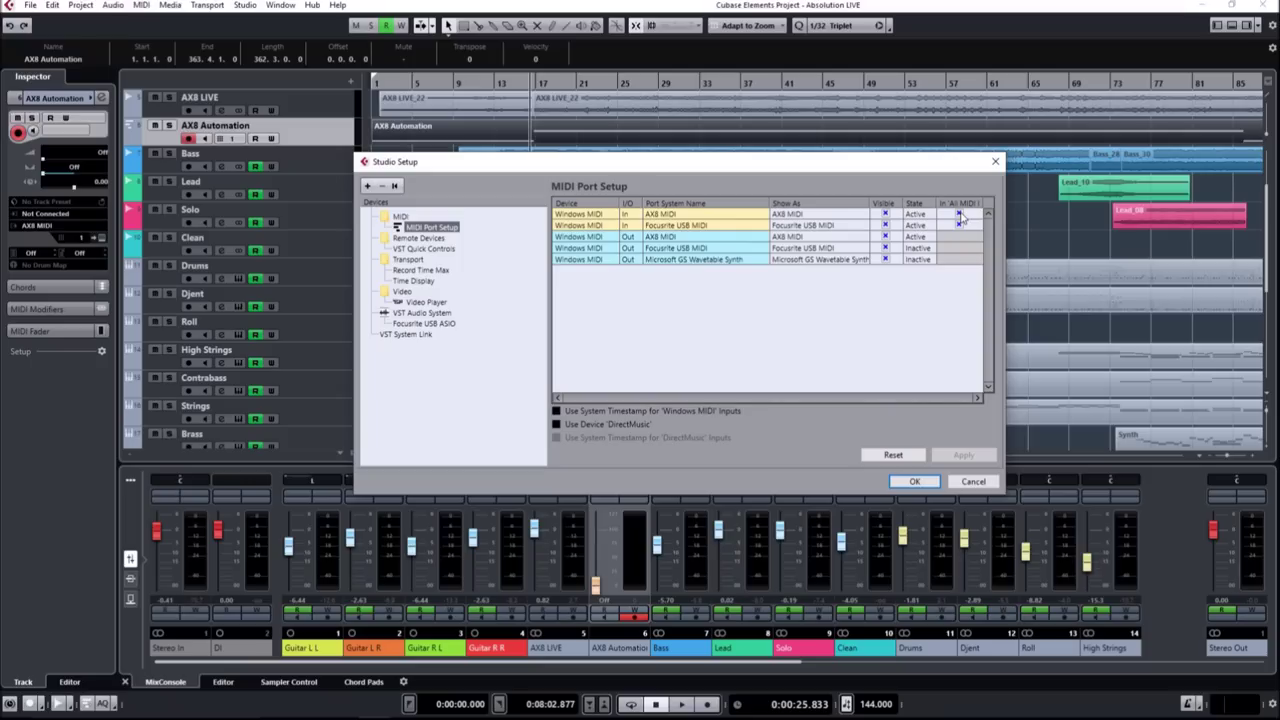
left_click(995, 161)
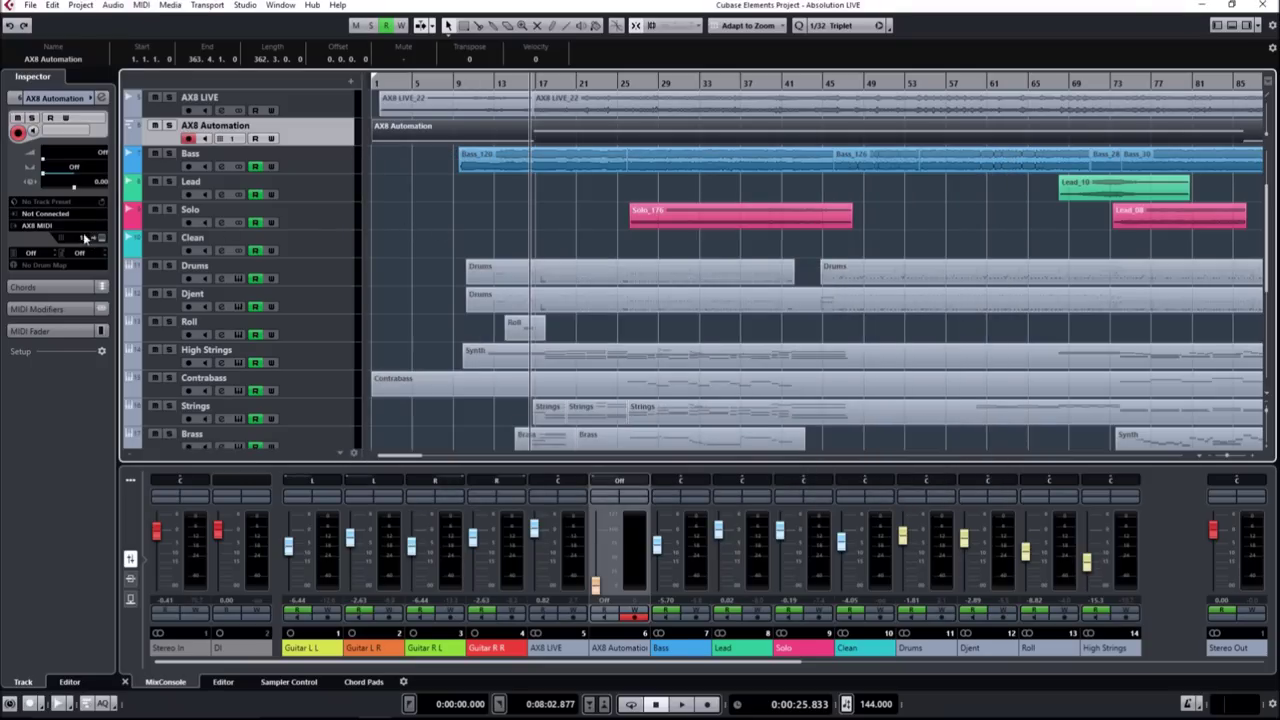
double_click(407, 127)
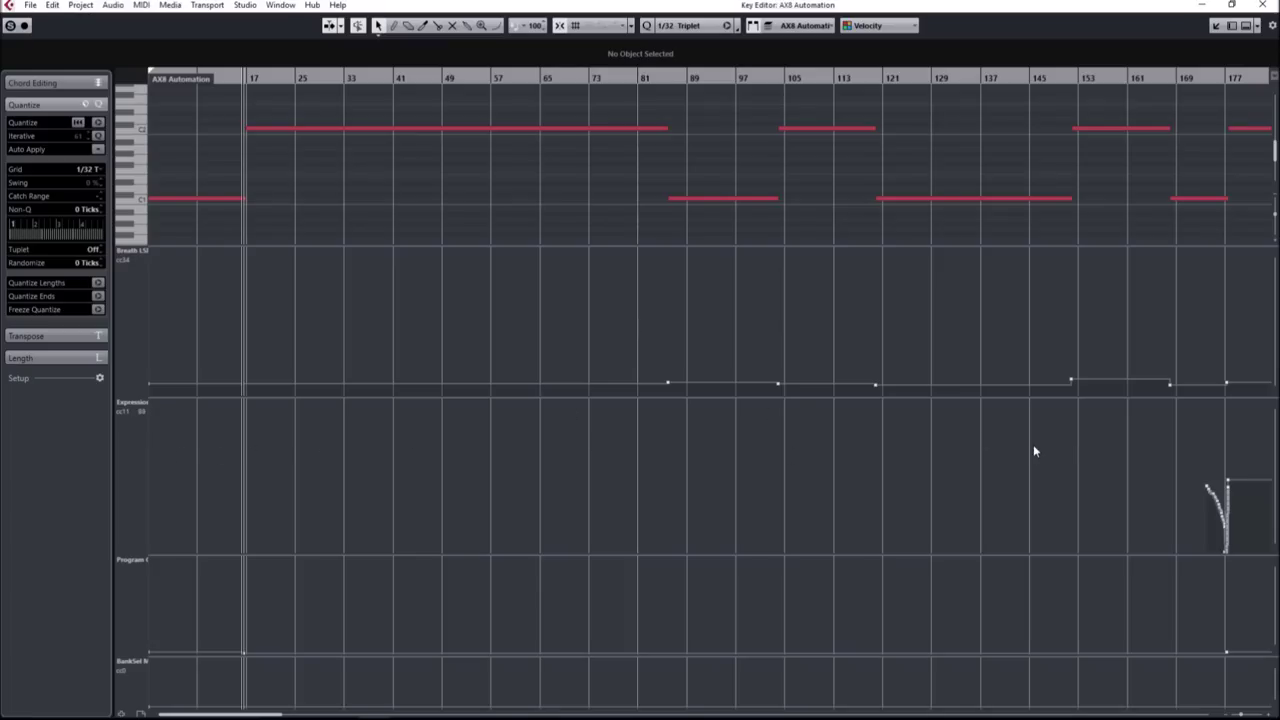
Close the Key Editor window to return to the Absolution LIVE project
left_click(1262, 5)
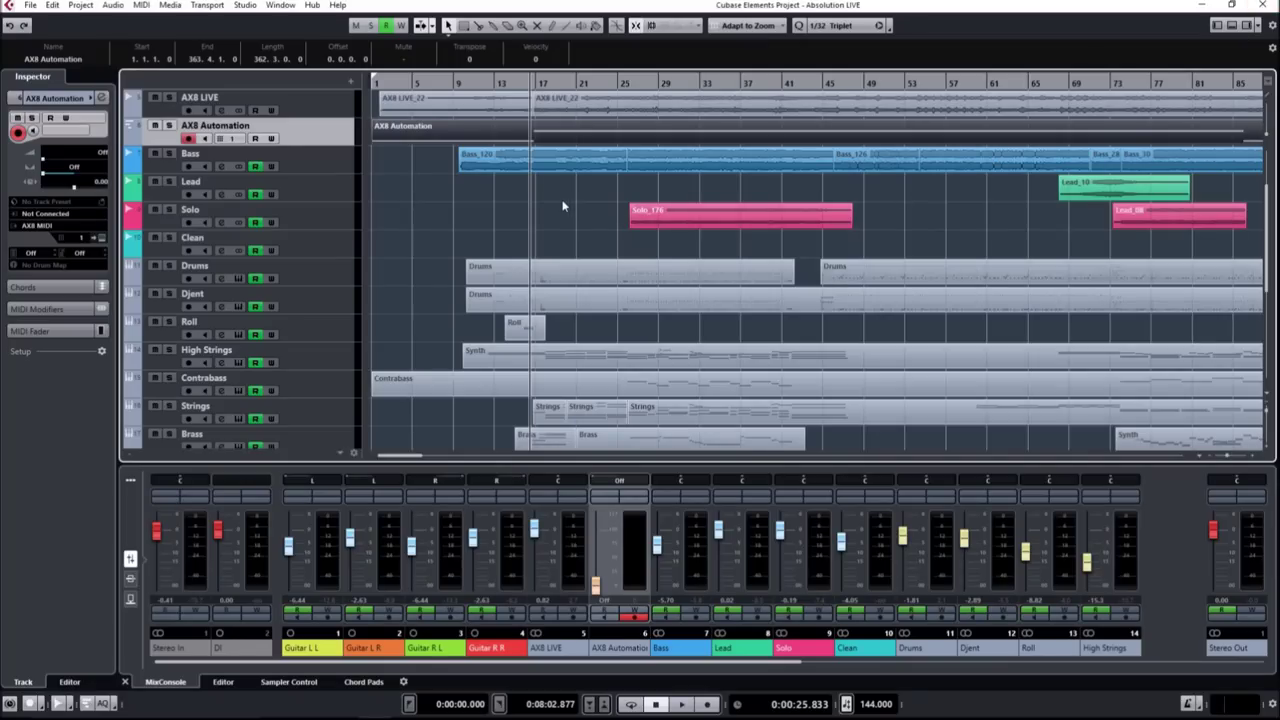